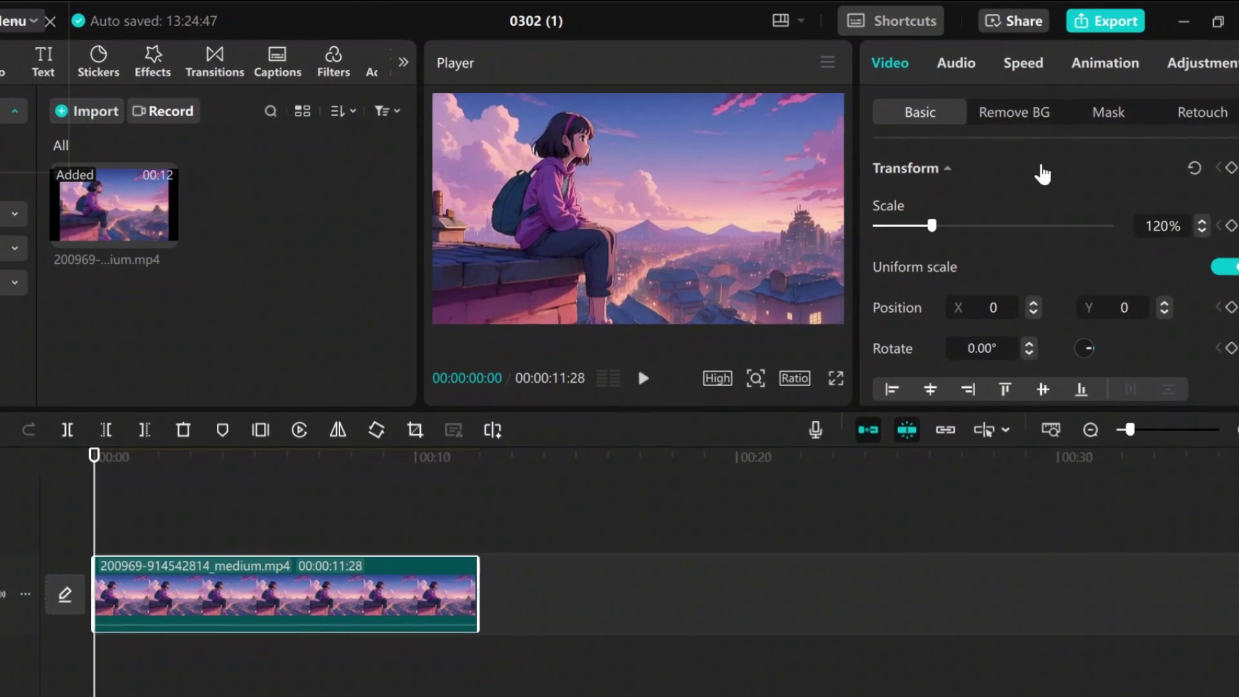
# In the intro demo, mask the anime clip with a split line at -87°, then a star.
pyautogui.click(1114, 108)
pyautogui.click(929, 206)
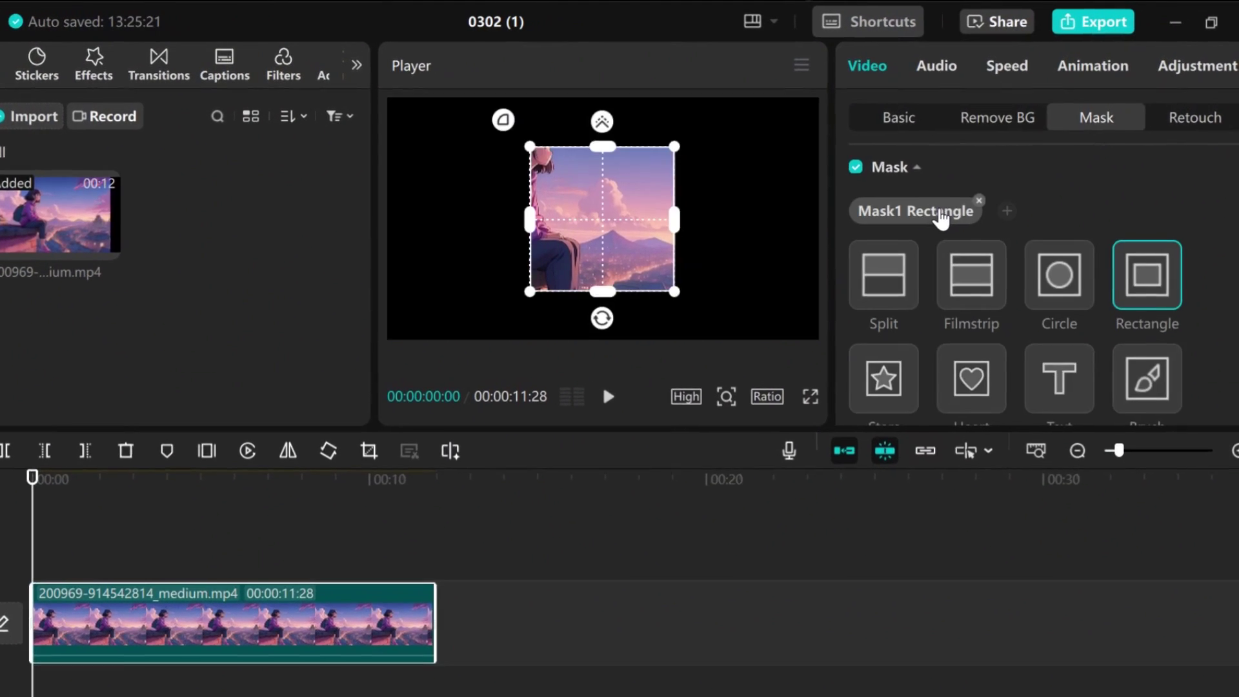
pyautogui.click(887, 271)
pyautogui.moveTo(620, 238); pyautogui.dragTo(700, 227)
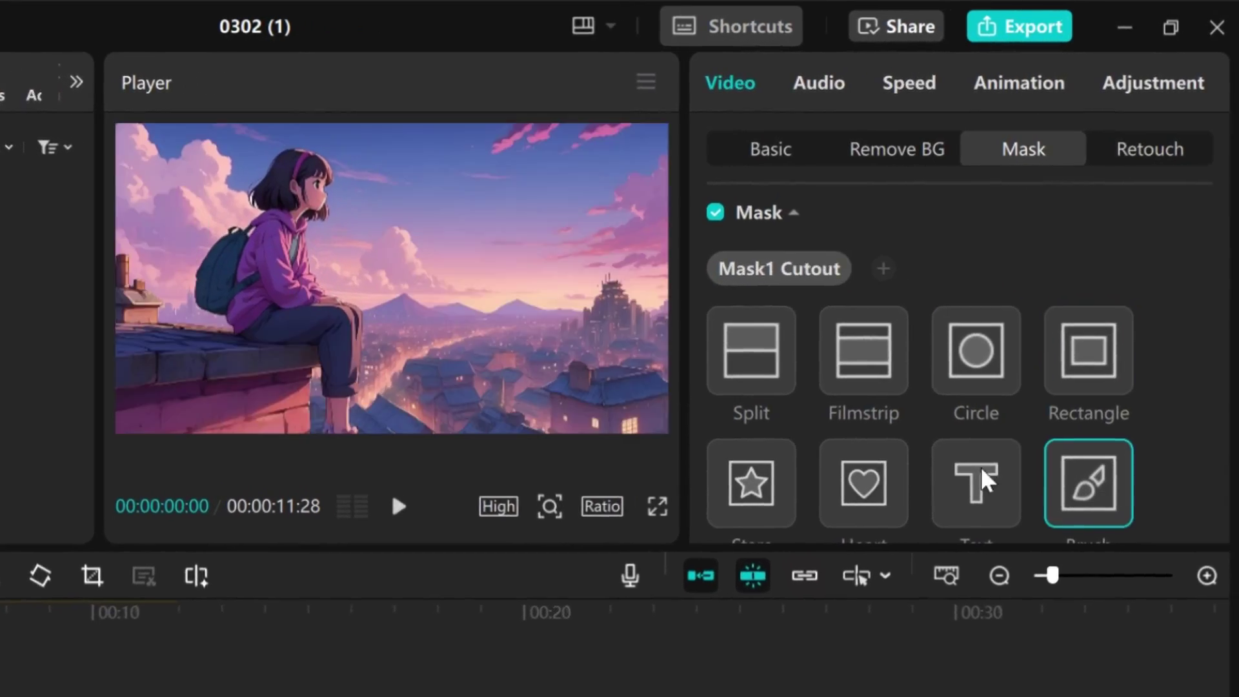
pyautogui.click(762, 474)
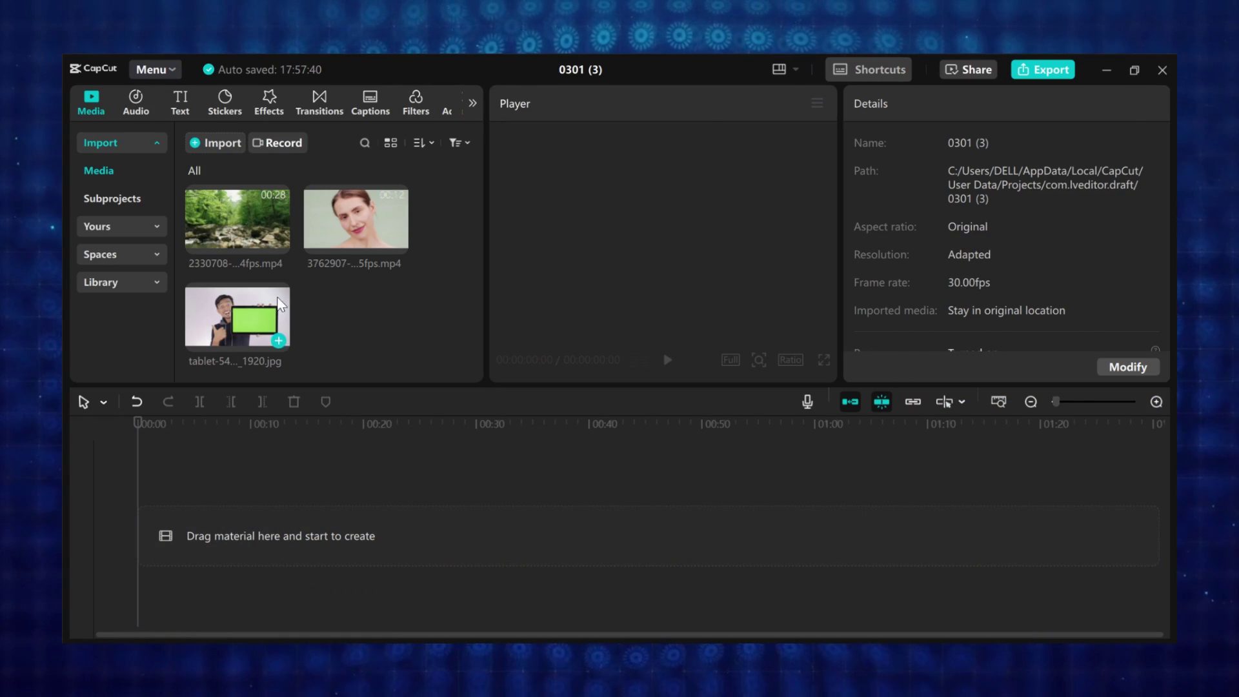
# Put the forest river clip on the timeline and bring up its Mask options.
pyautogui.moveTo(235, 208); pyautogui.dragTo(235, 502)
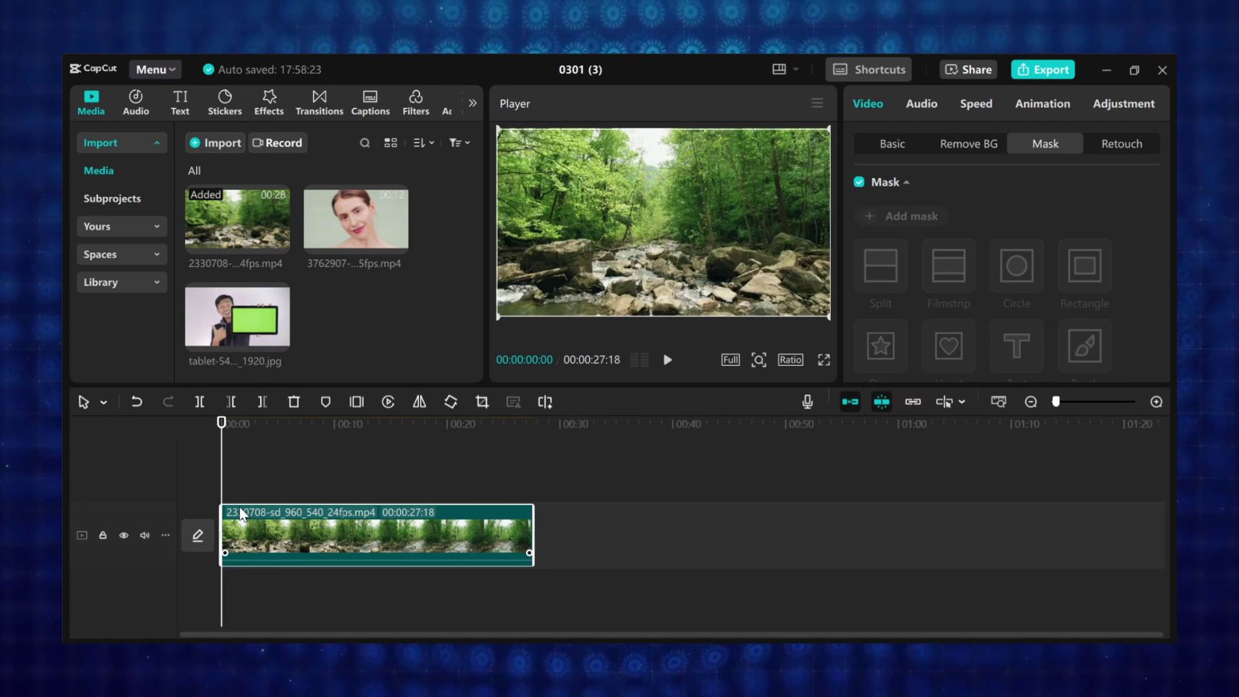
pyautogui.click(907, 143)
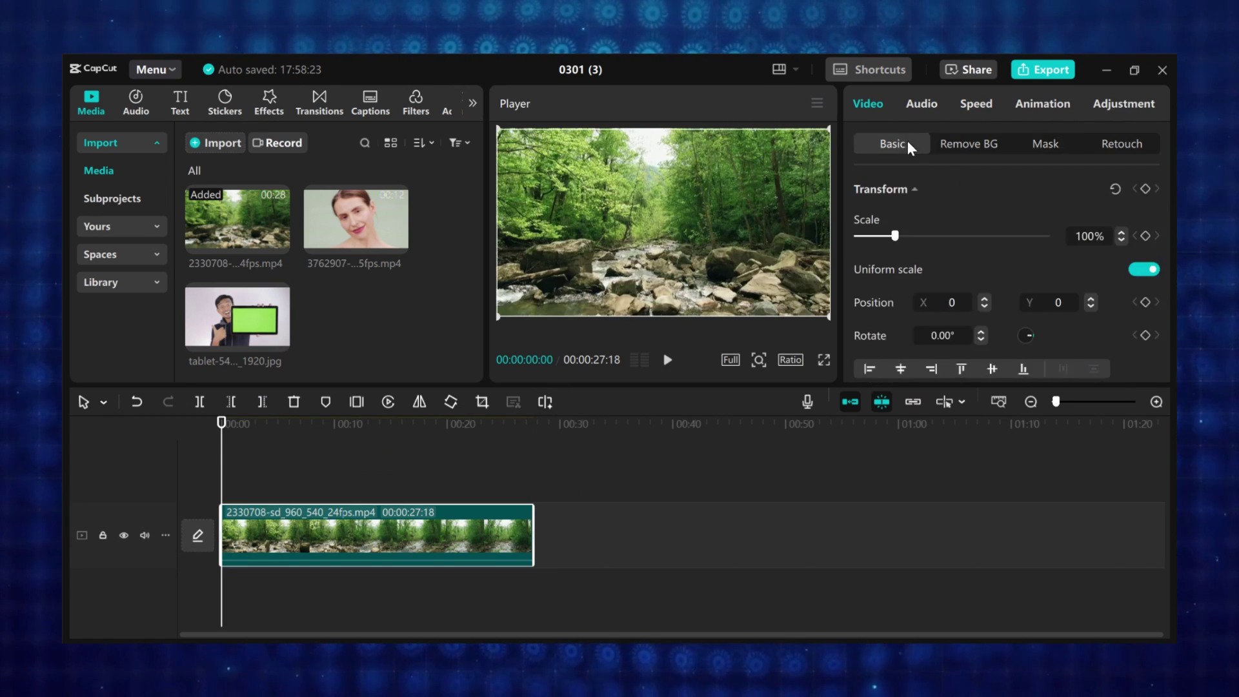
pyautogui.click(1068, 146)
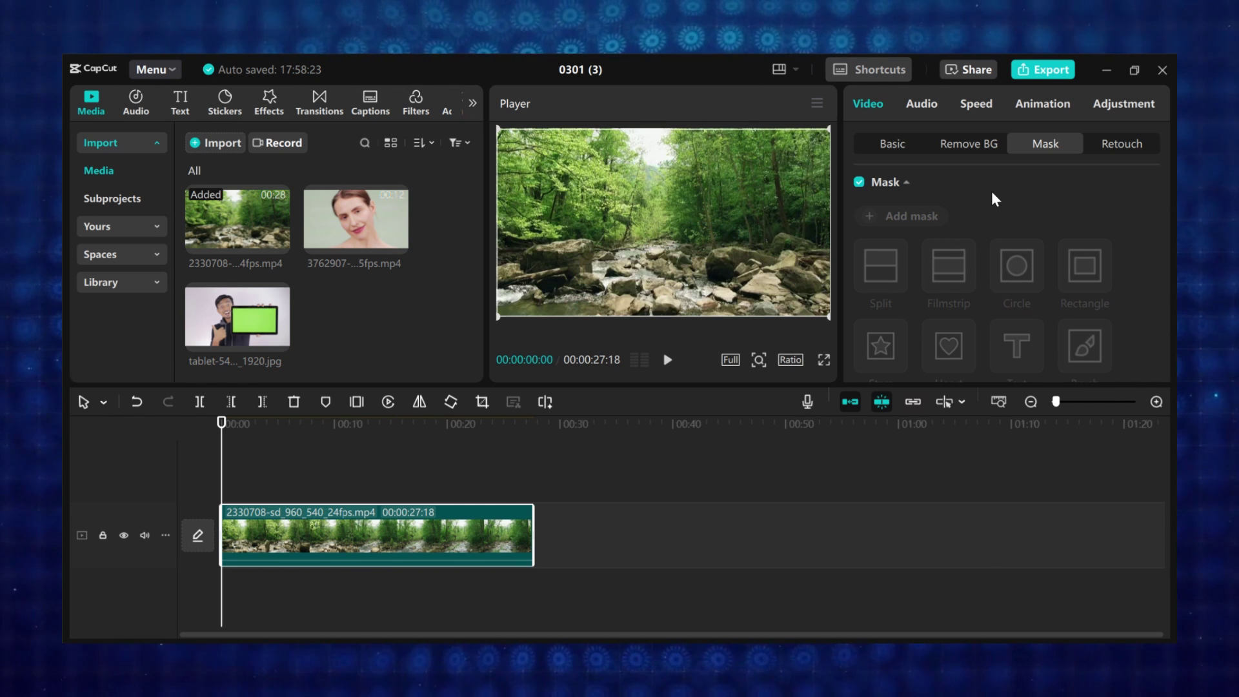
# Add a mask to the forest clip, try Split, Filmstrip and Circle, then settle on Split.
pyautogui.click(911, 219)
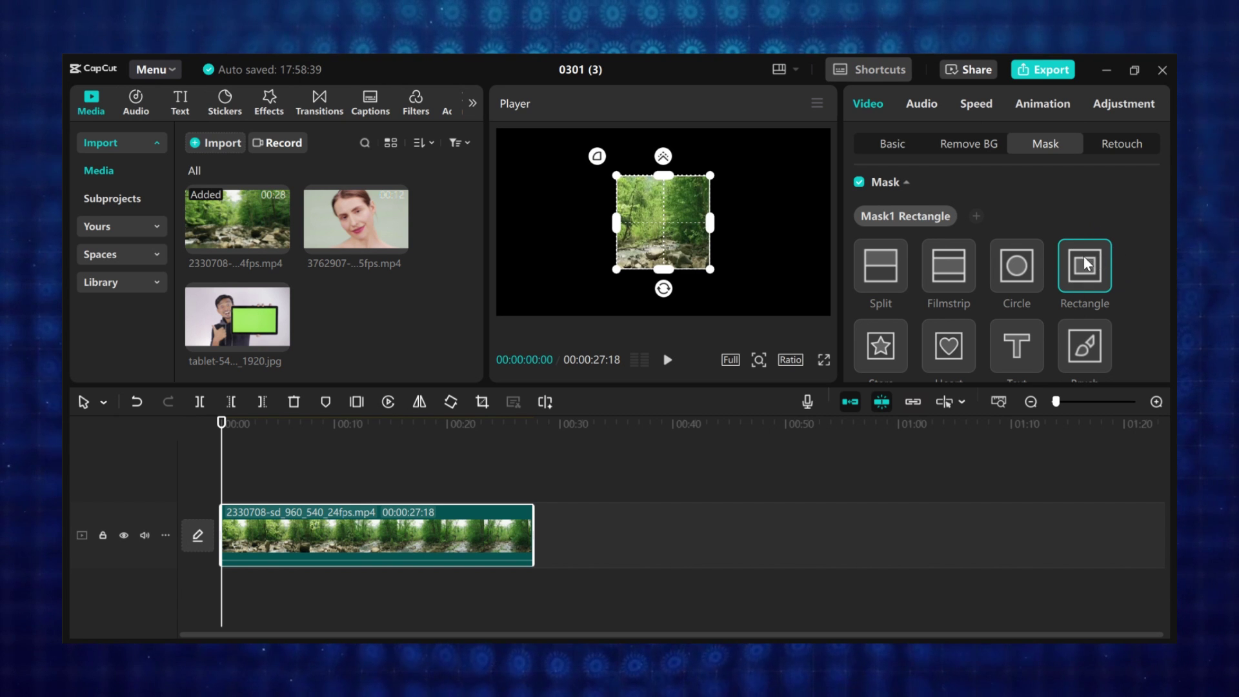
pyautogui.click(892, 262)
pyautogui.click(936, 263)
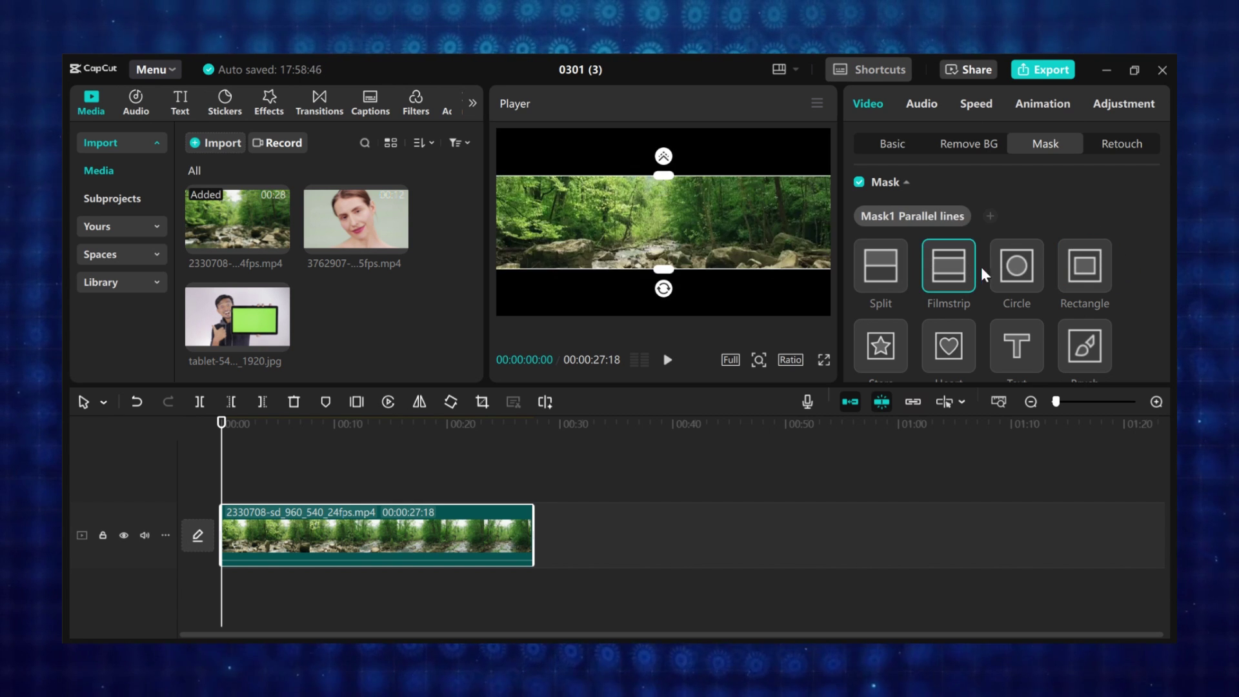
pyautogui.click(1021, 266)
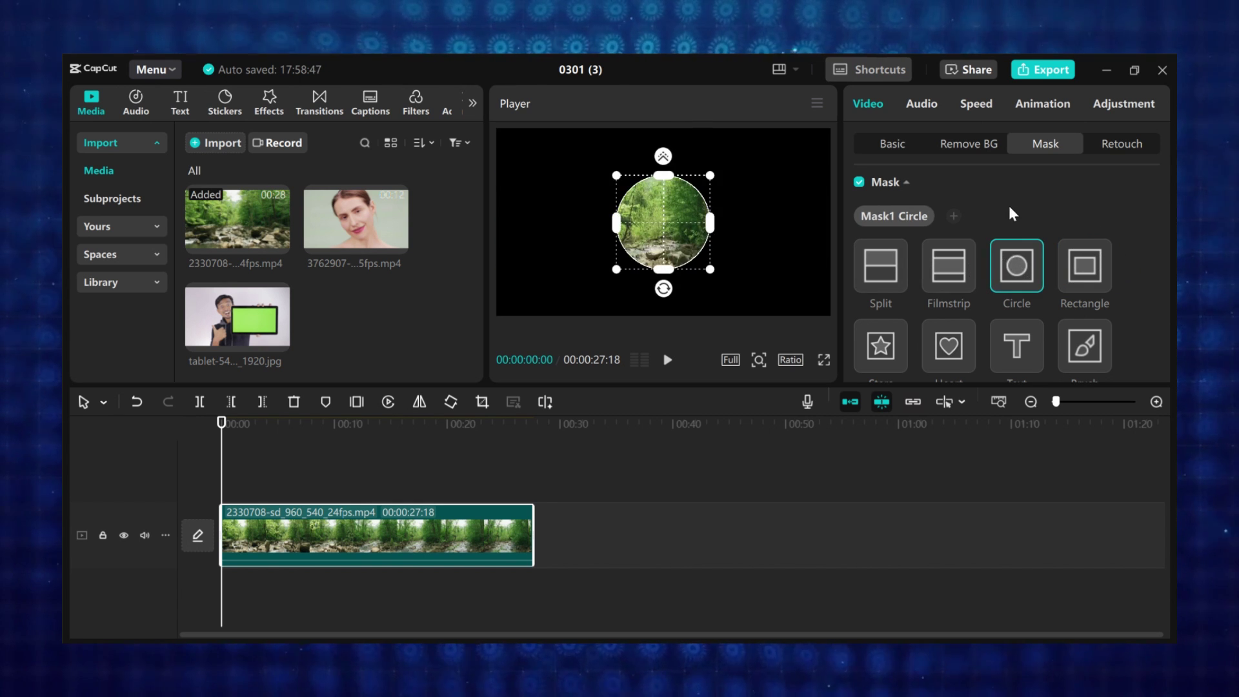
pyautogui.scroll(-5, 981, 250)
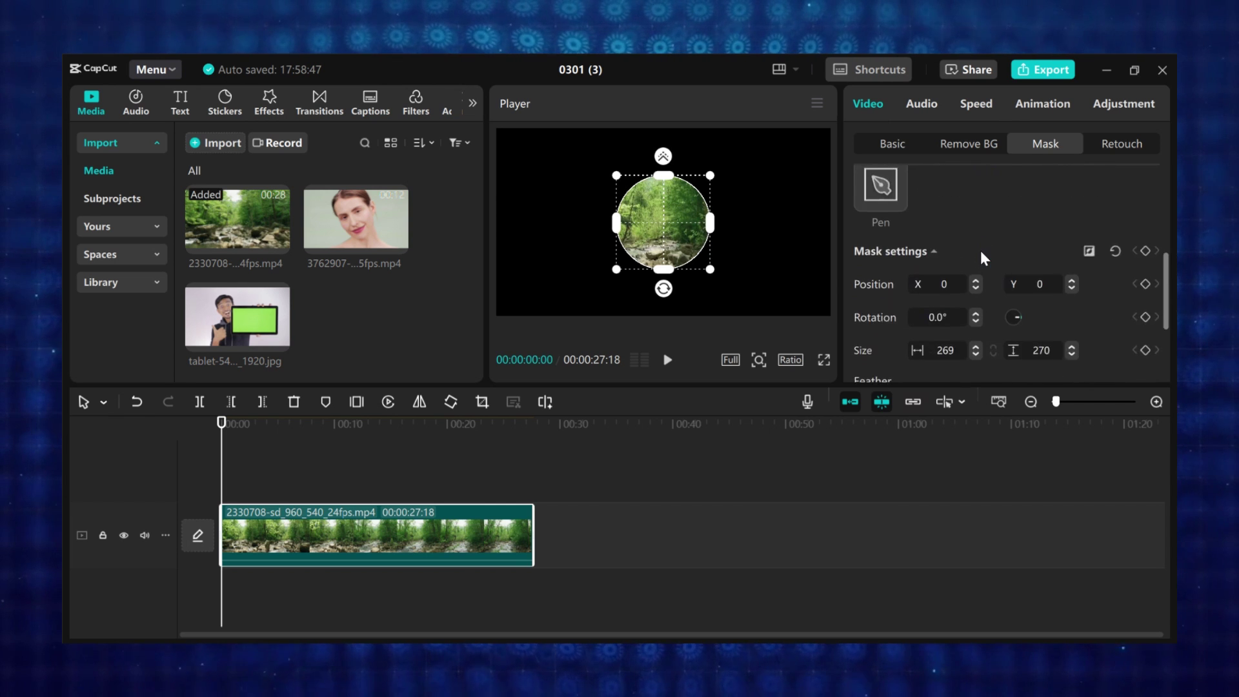
pyautogui.scroll(3, 980, 250)
pyautogui.scroll(3, 981, 251)
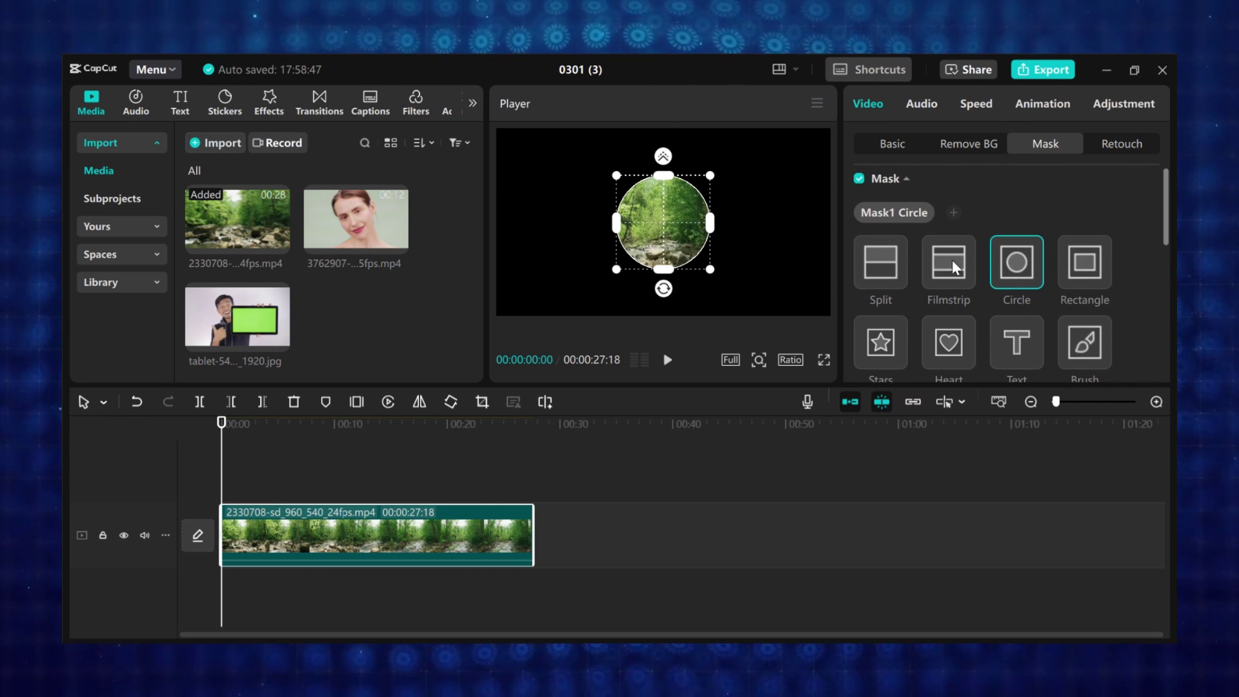
pyautogui.click(892, 259)
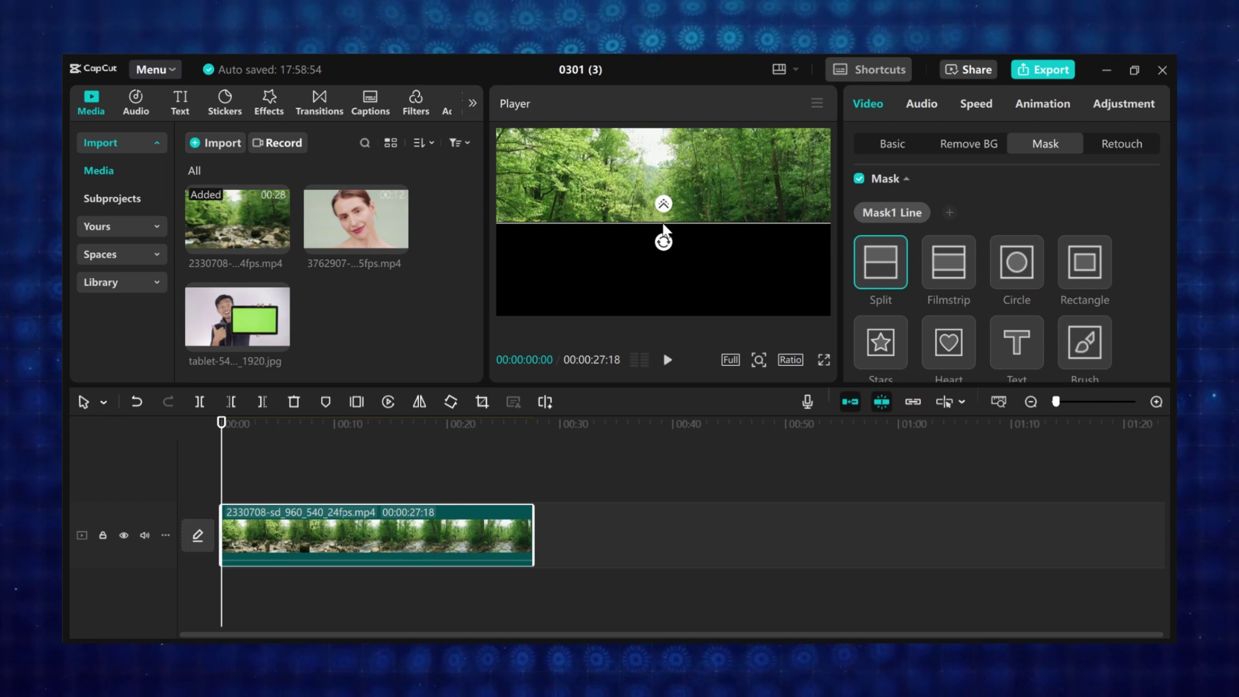
# Rotate the split line mask to vertical (-90°), then switch to the Filmstrip mask.
pyautogui.moveTo(664, 220); pyautogui.dragTo(702, 238)
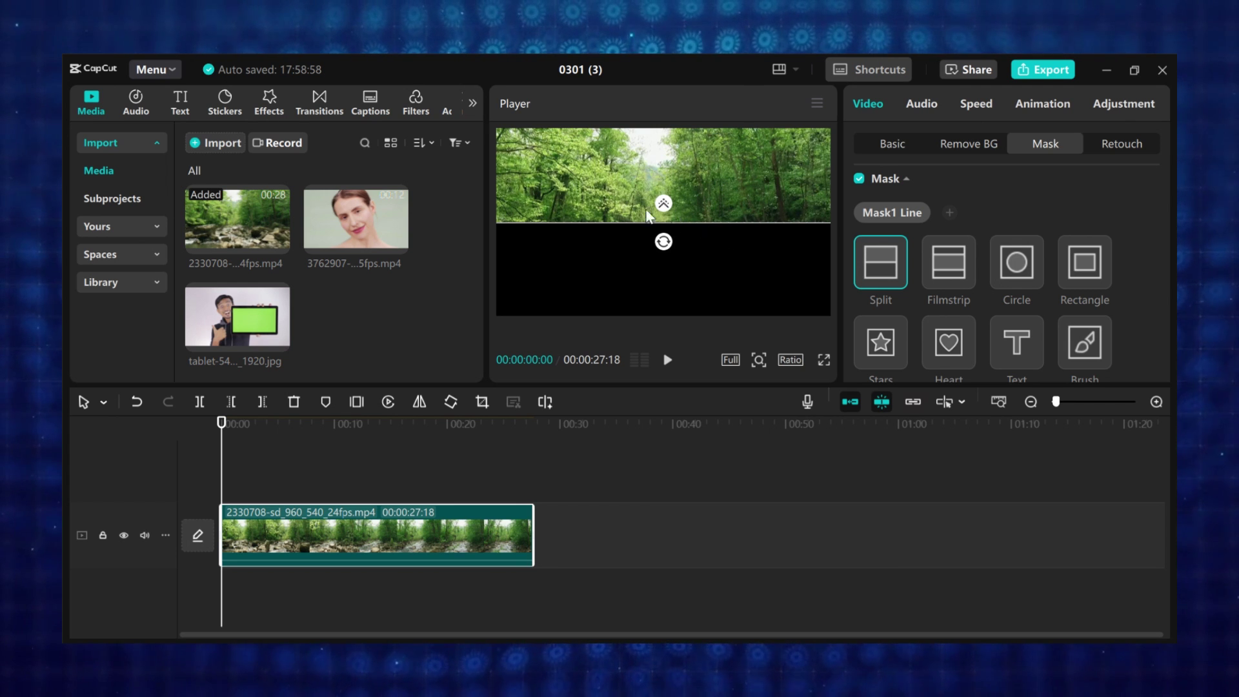
pyautogui.moveTo(664, 244); pyautogui.dragTo(600, 221)
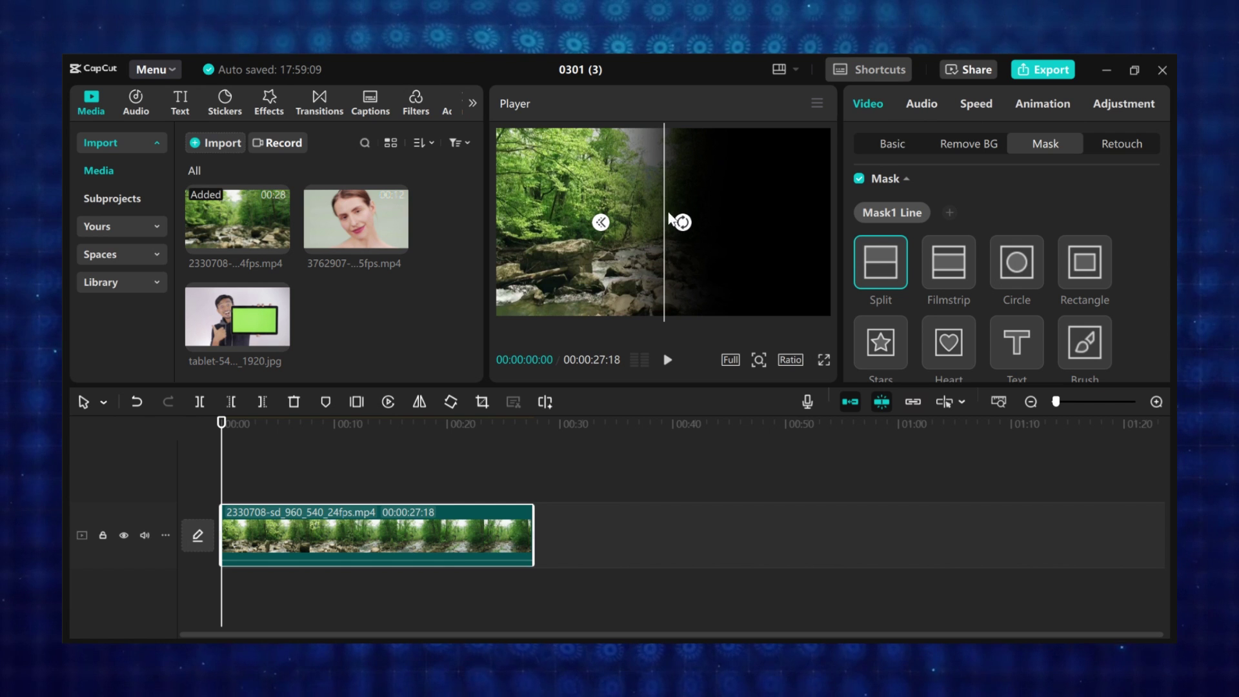
pyautogui.click(954, 254)
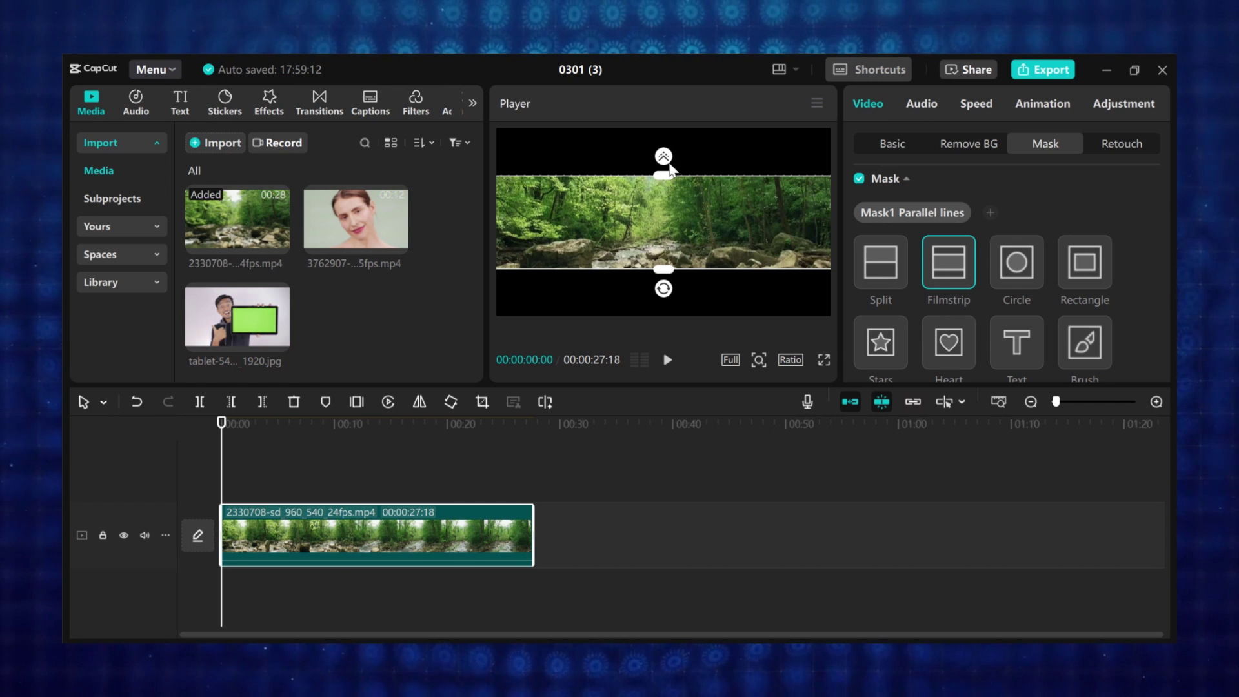
# Turn the Filmstrip strip vertical, then try a Circle mask nudged right and down.
pyautogui.moveTo(666, 298); pyautogui.dragTo(765, 235)
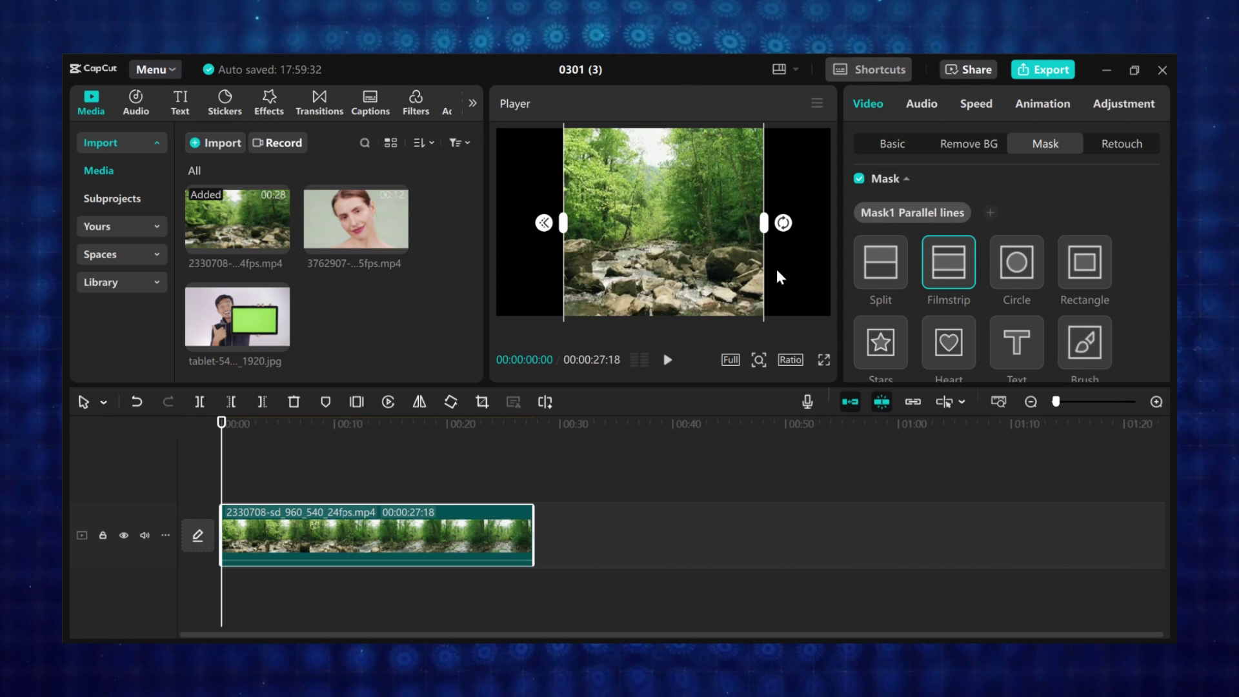
pyautogui.click(1016, 261)
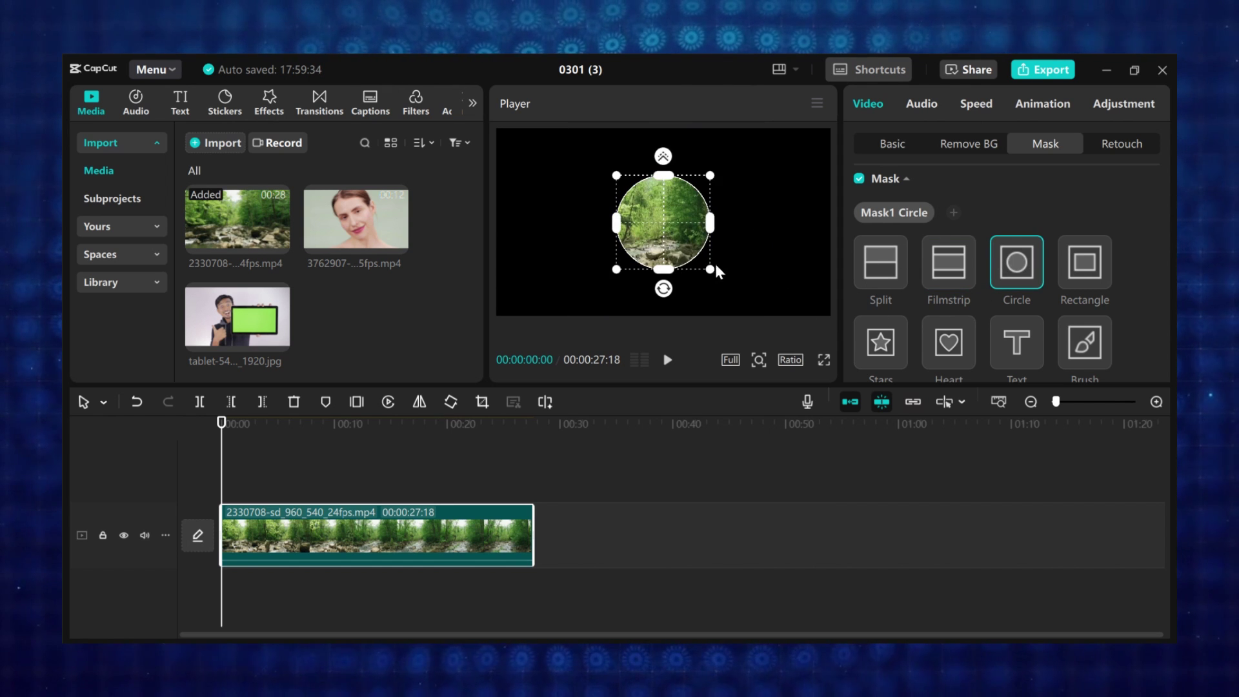
pyautogui.moveTo(714, 262)
pyautogui.mouseDown()
pyautogui.moveTo(721, 276)
pyautogui.moveTo(699, 246)
pyautogui.moveTo(733, 288)
pyautogui.moveTo(724, 283)
pyautogui.mouseUp()
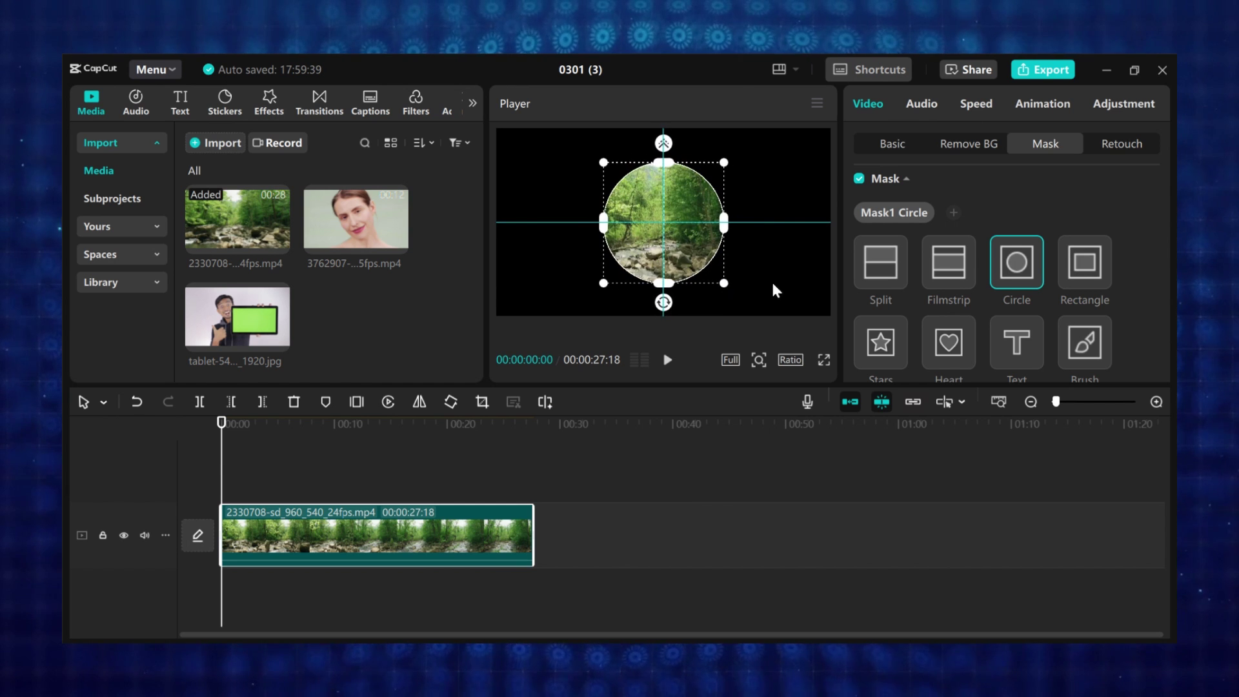
# Switch to a Rectangle mask, widen it evenly on both sides and round its corners.
pyautogui.click(1097, 261)
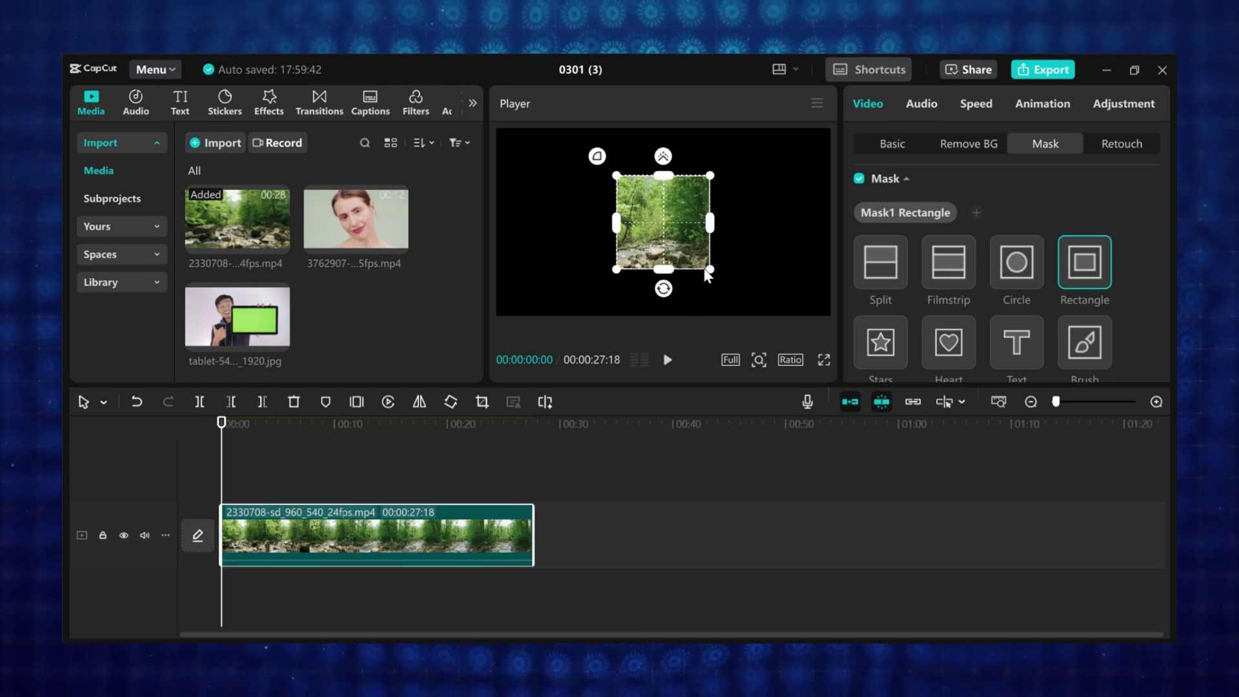
pyautogui.moveTo(713, 272); pyautogui.dragTo(717, 276)
pyautogui.moveTo(719, 234); pyautogui.dragTo(747, 256)
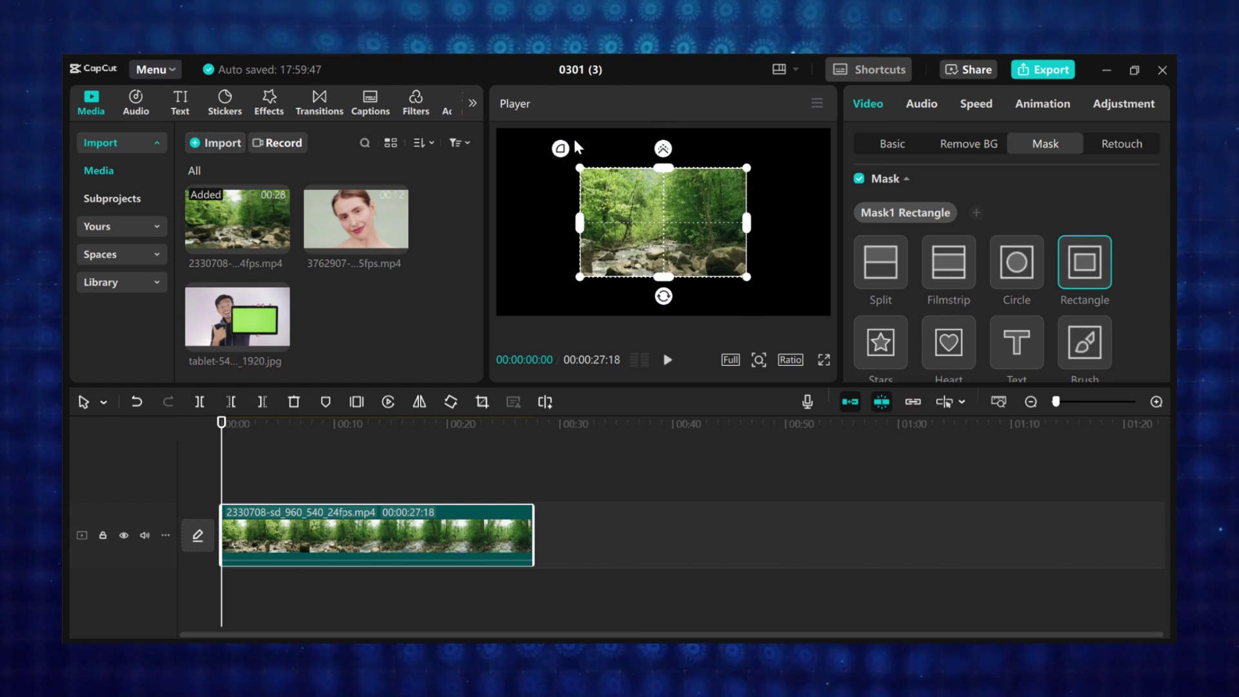
pyautogui.moveTo(560, 147); pyautogui.dragTo(547, 137)
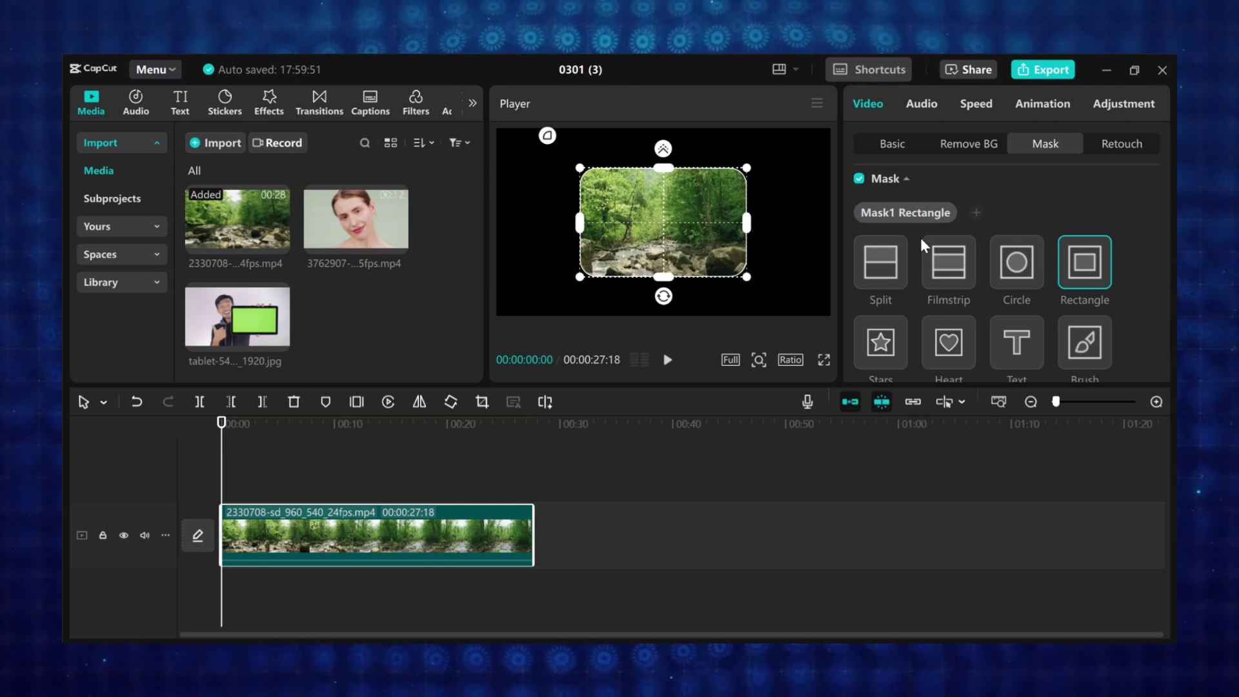
pyautogui.scroll(-2, 942, 237)
# Change the forest clip's mask from Star to Heart.
pyautogui.click(880, 279)
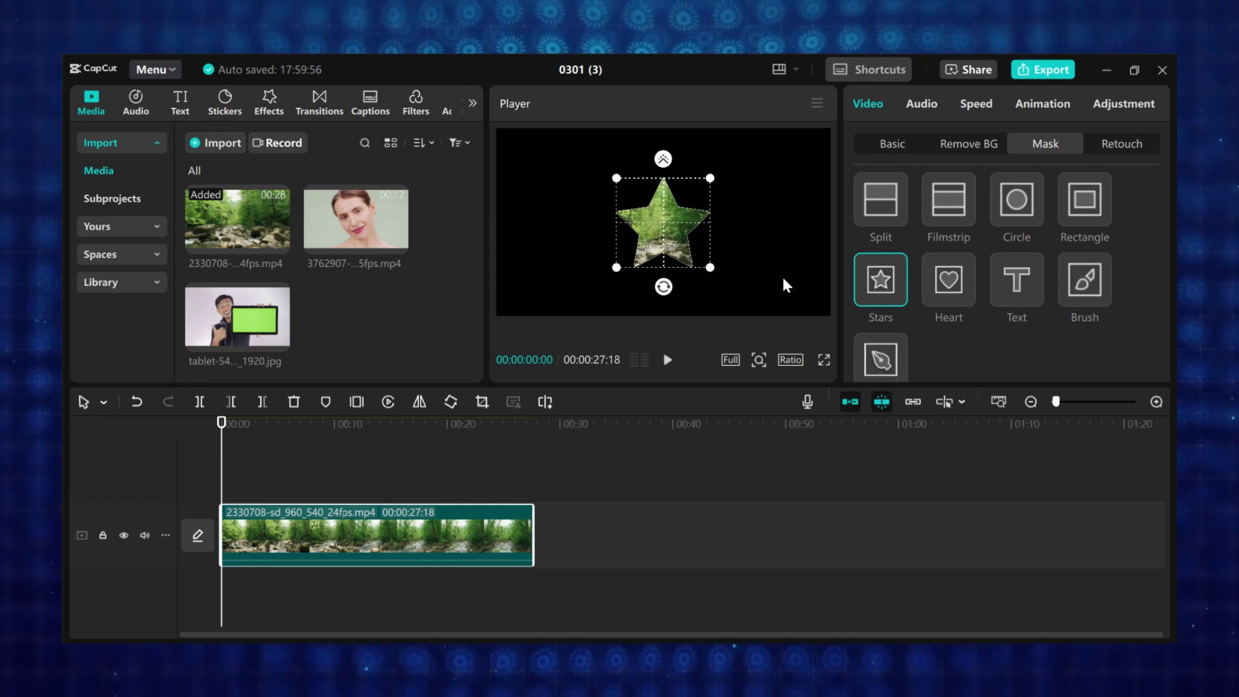
pyautogui.click(947, 282)
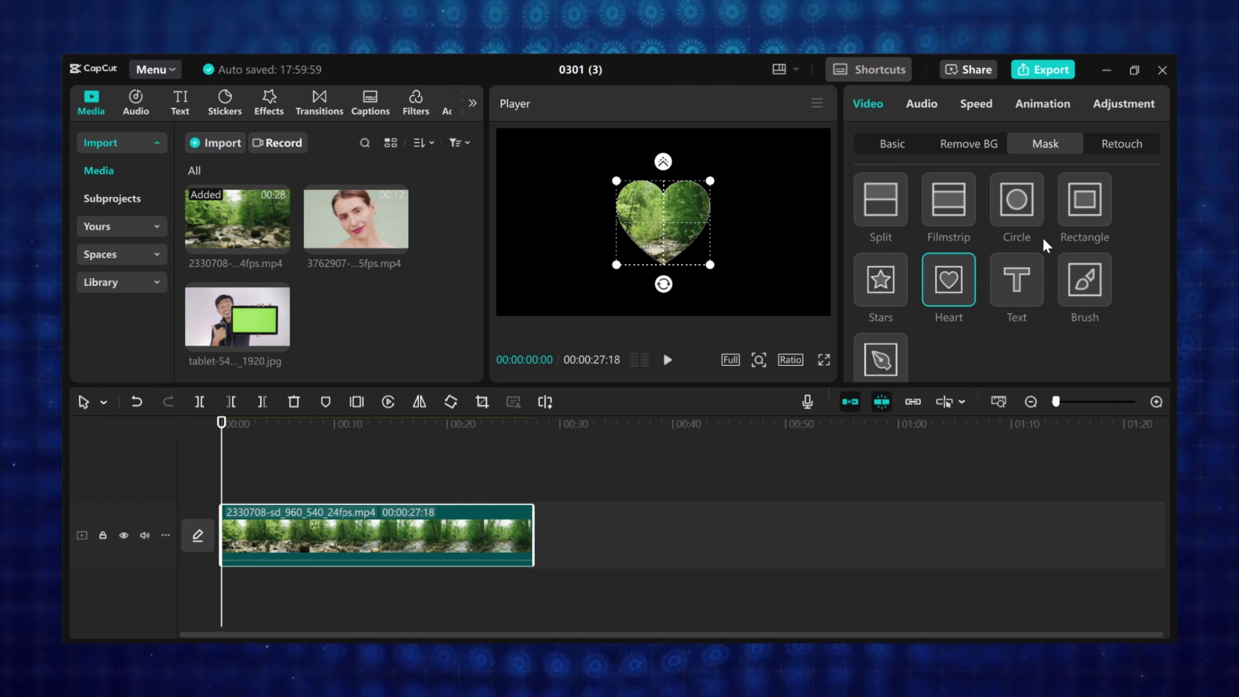
pyautogui.scroll(-5, 978, 302)
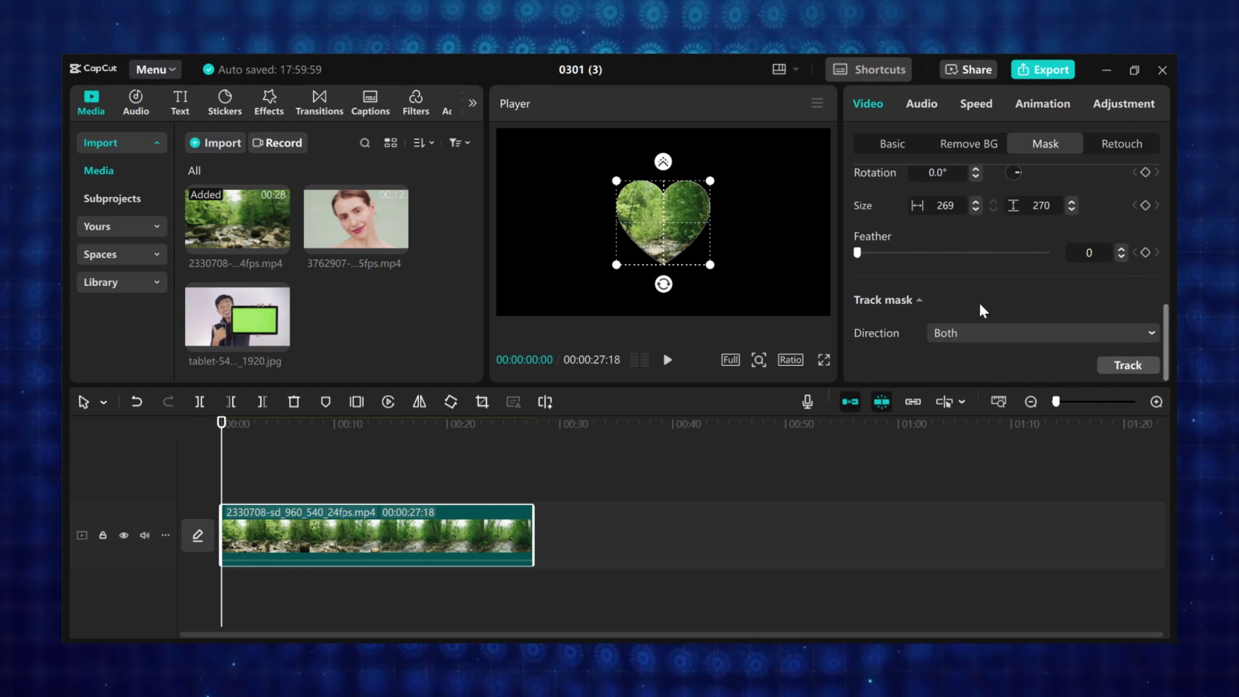
pyautogui.scroll(2, 979, 303)
pyautogui.scroll(2, 979, 303)
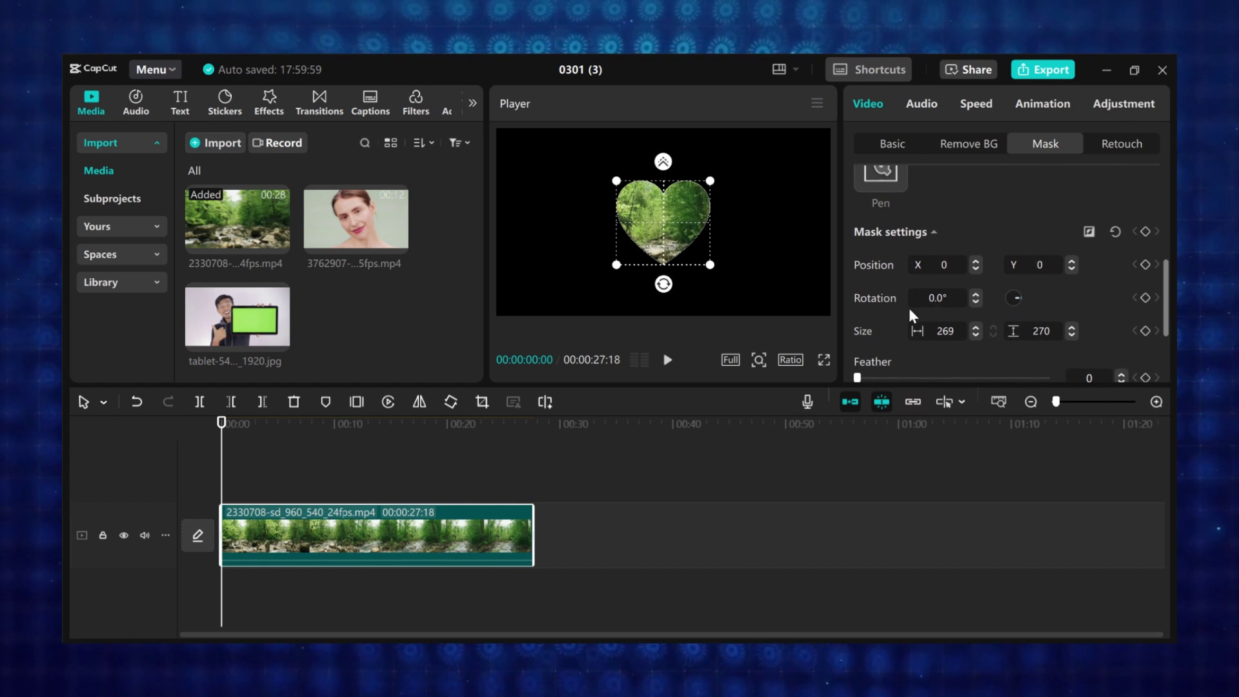
# Position the heart mask (X 33, Y -16) and rotate it to 350°.
pyautogui.click(976, 262)
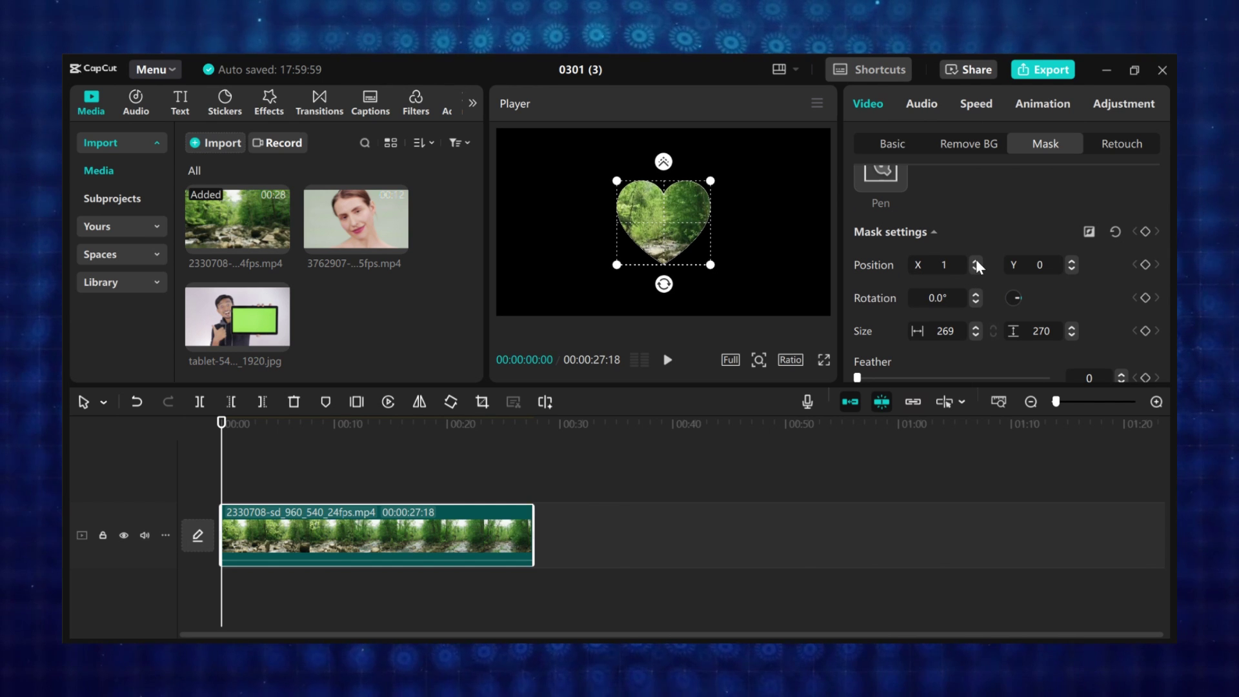
pyautogui.moveTo(975, 261); pyautogui.dragTo(976, 262)
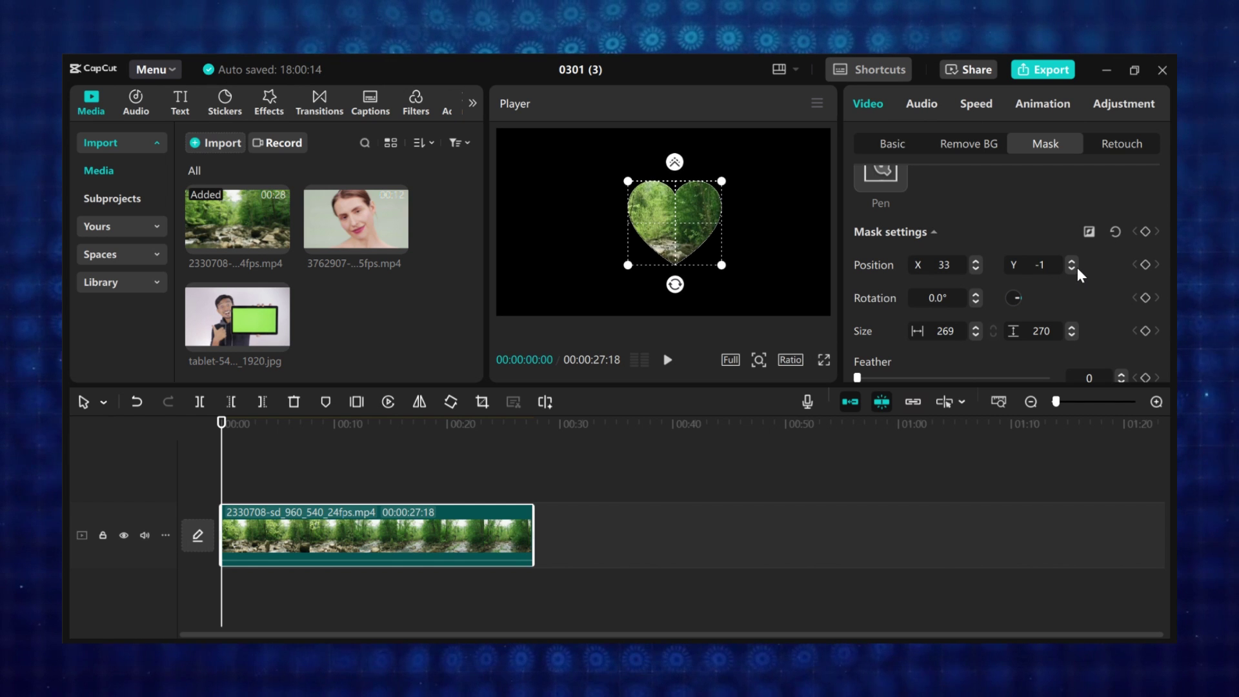
pyautogui.moveTo(1077, 268); pyautogui.dragTo(1077, 268)
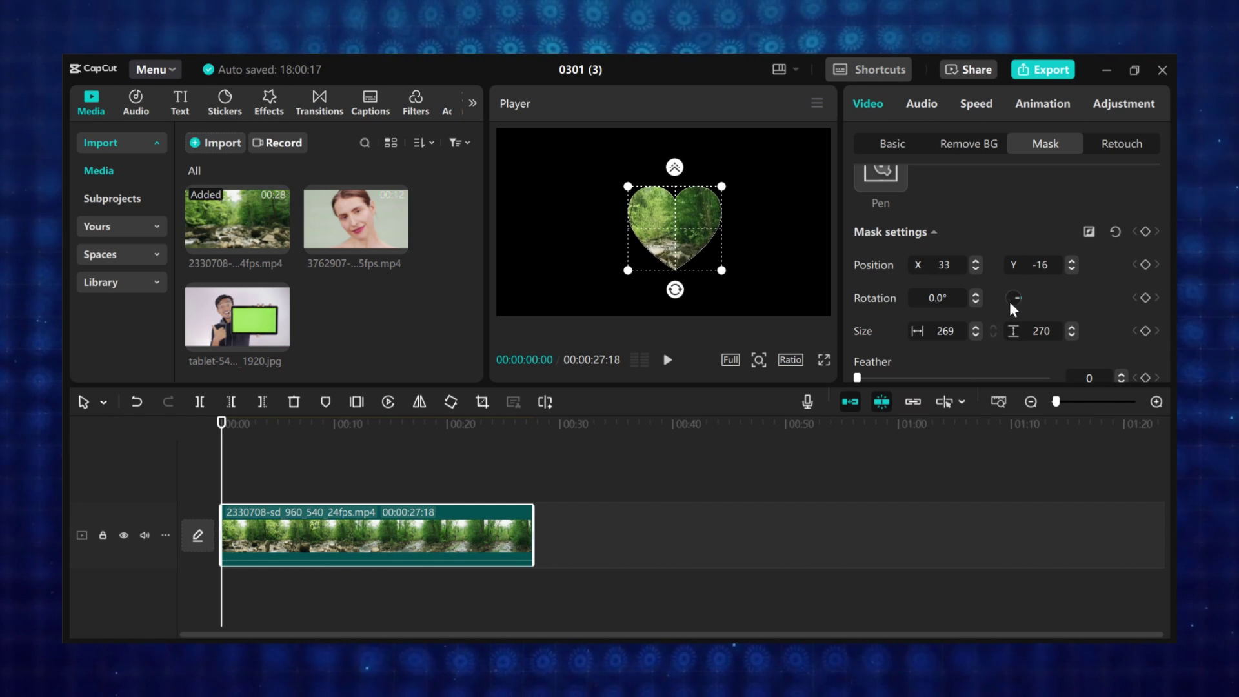
pyautogui.moveTo(1013, 297); pyautogui.dragTo(1018, 295)
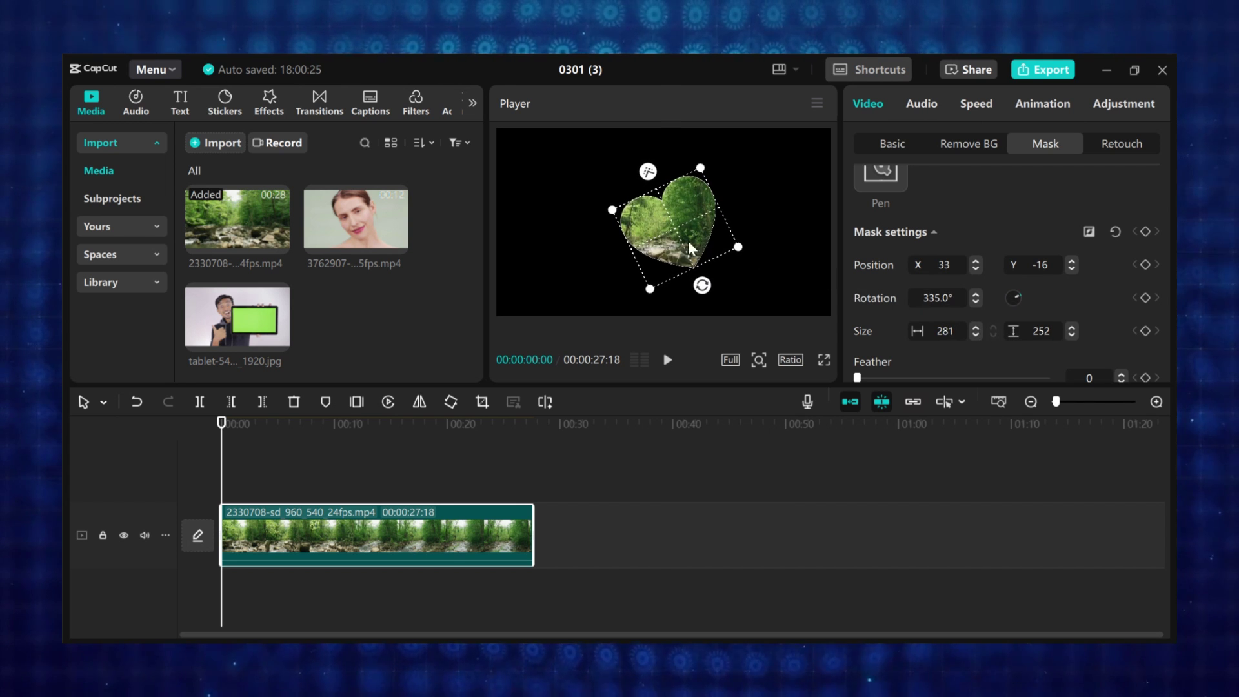
pyautogui.moveTo(708, 255); pyautogui.dragTo(681, 291)
pyautogui.moveTo(660, 154); pyautogui.dragTo(660, 129)
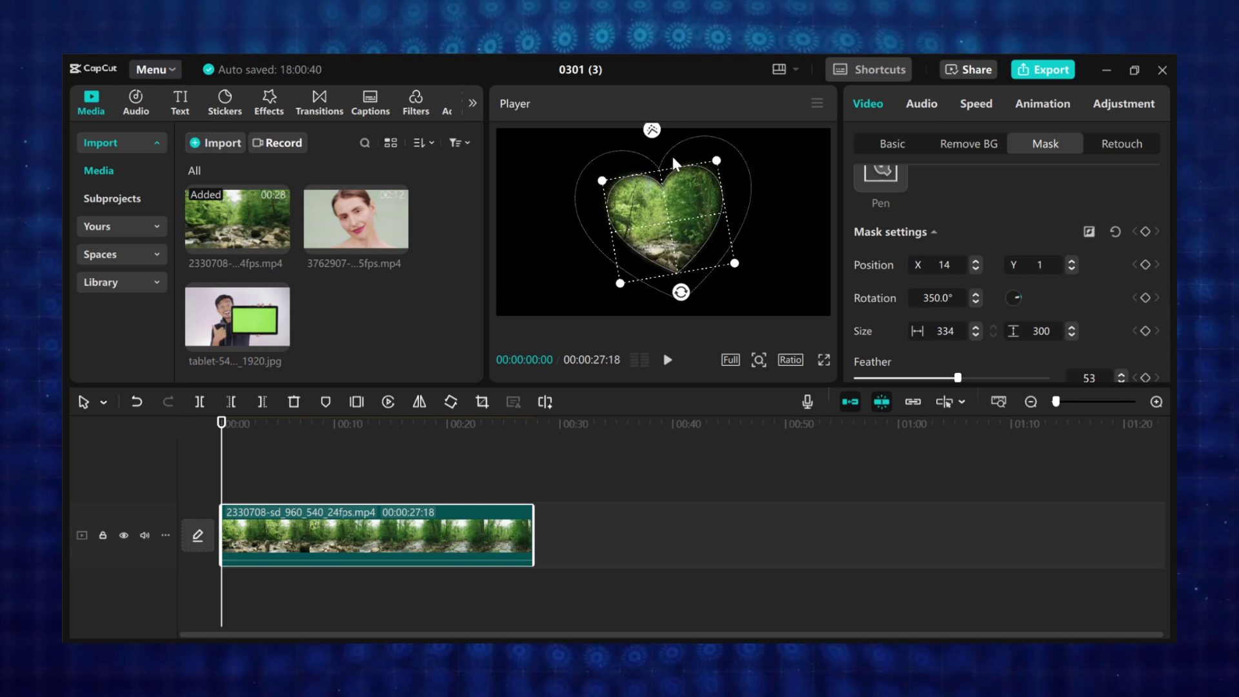
# Toggle Reverse on the heart mask, add and remove a keyframe, and leave it inverted.
pyautogui.click(1088, 232)
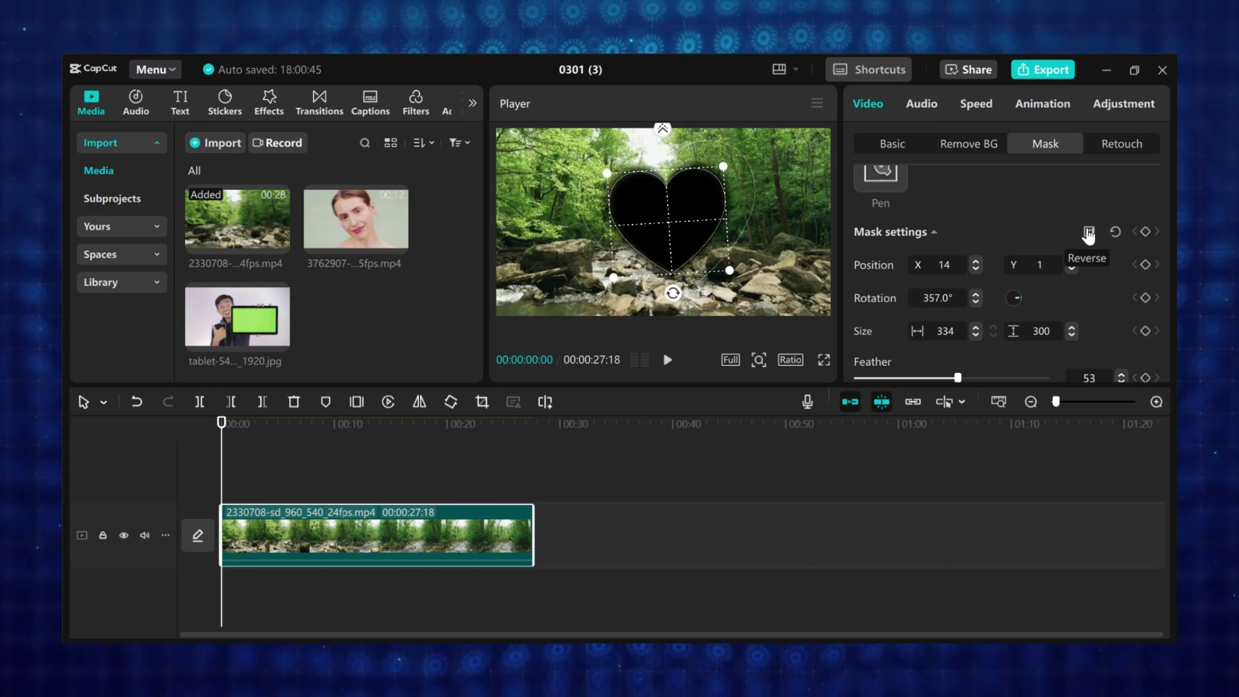
pyautogui.click(1089, 233)
pyautogui.click(1089, 232)
pyautogui.click(1088, 233)
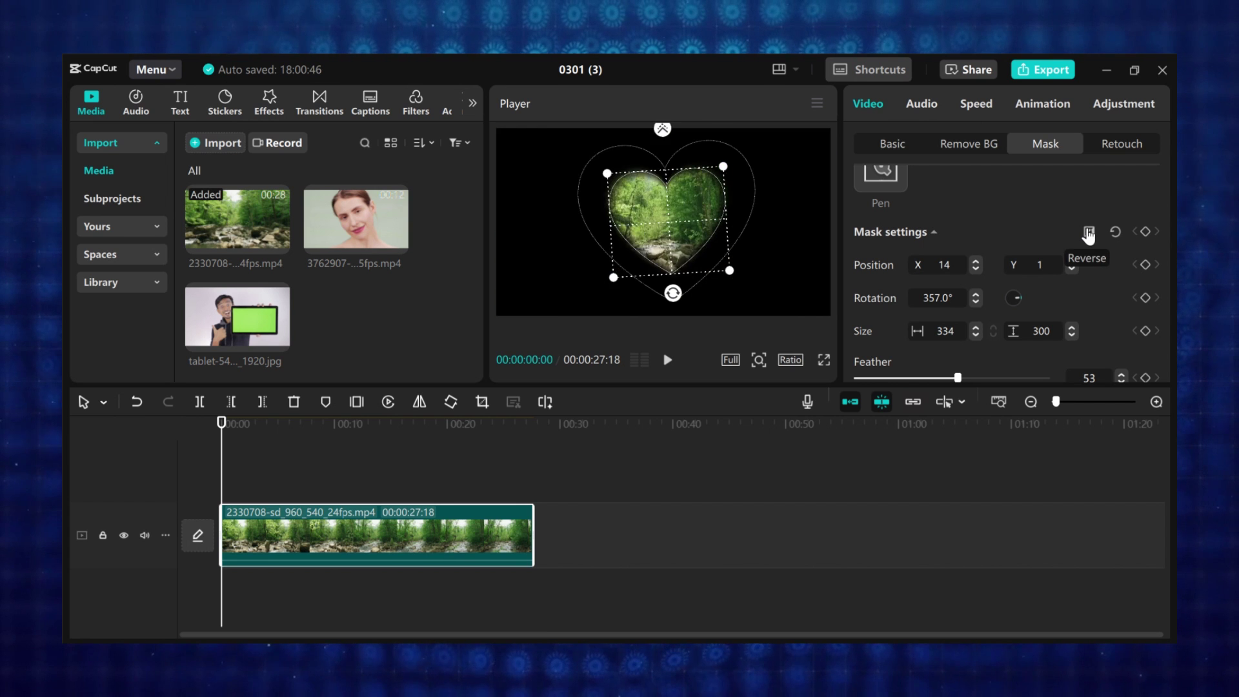
pyautogui.click(1089, 232)
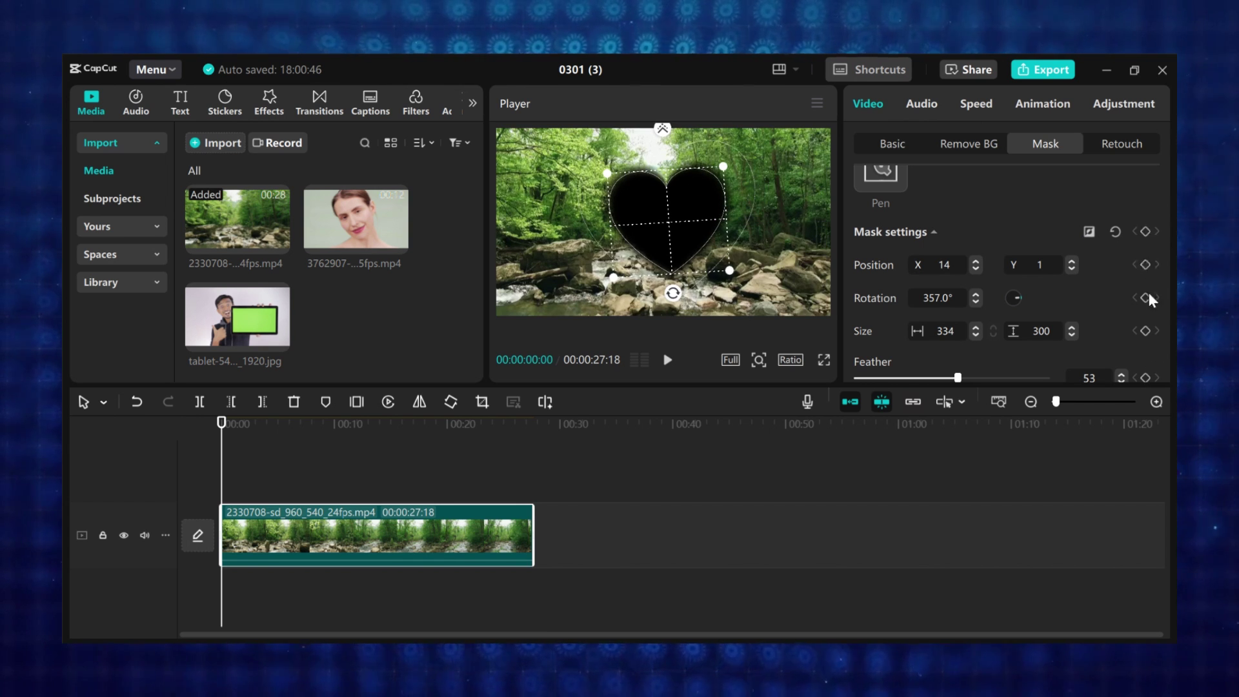
pyautogui.click(1143, 233)
pyautogui.click(1143, 233)
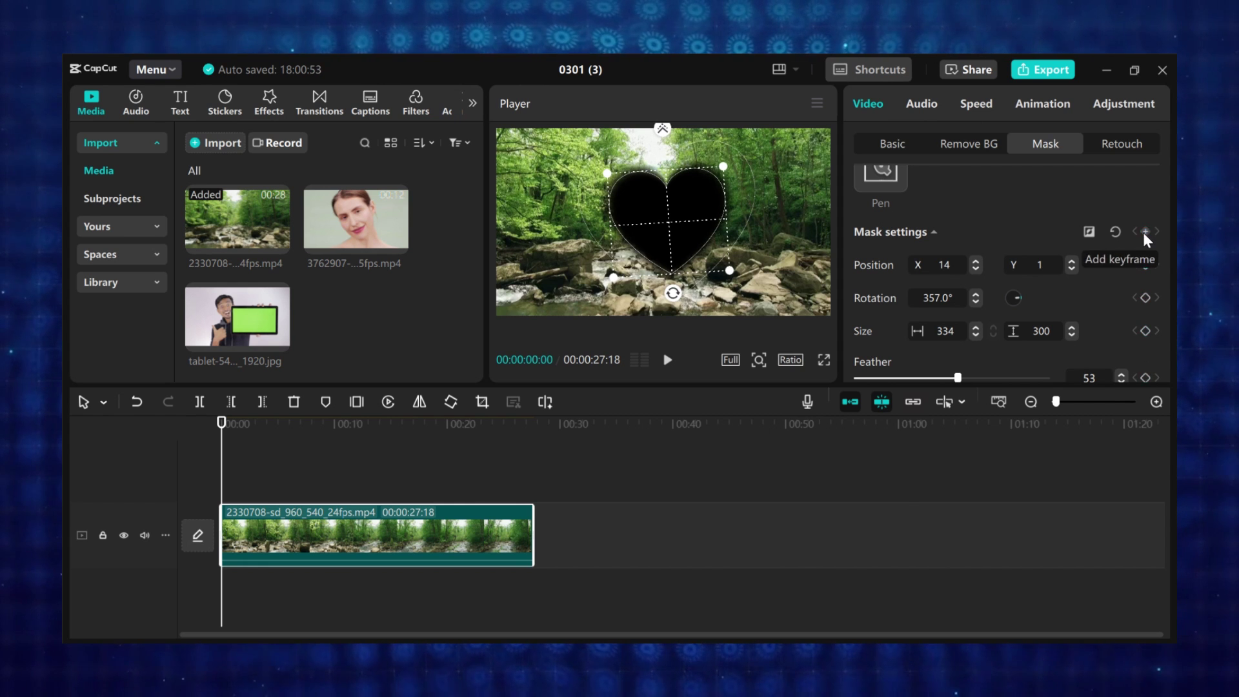
pyautogui.click(1089, 233)
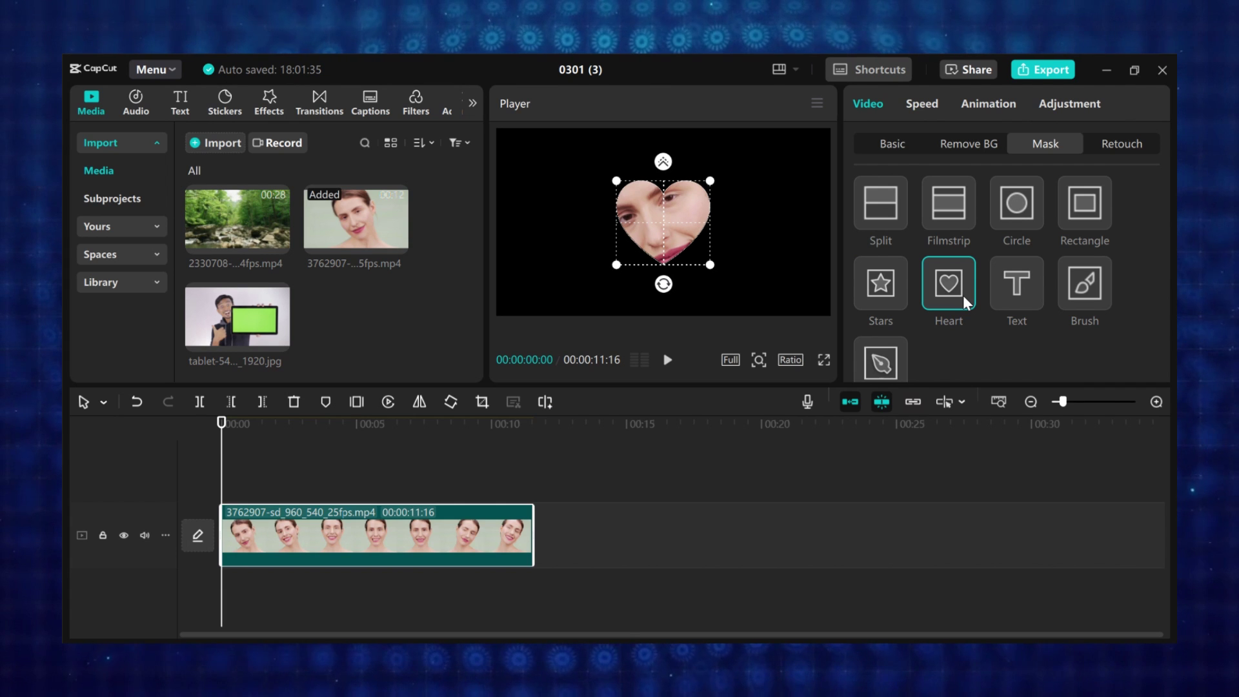
# Give the woman clip a Brush mask and paint over her to mark the cut-out.
pyautogui.scroll(-2, 962, 291)
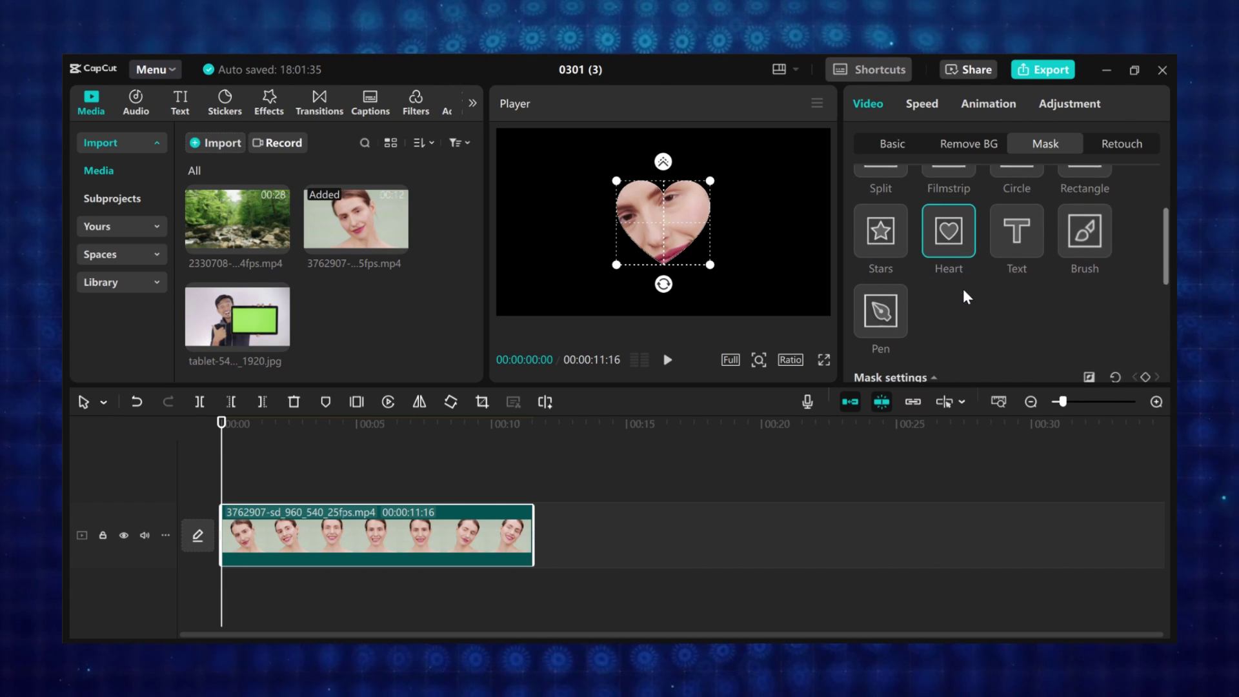
pyautogui.click(1016, 222)
pyautogui.click(1086, 219)
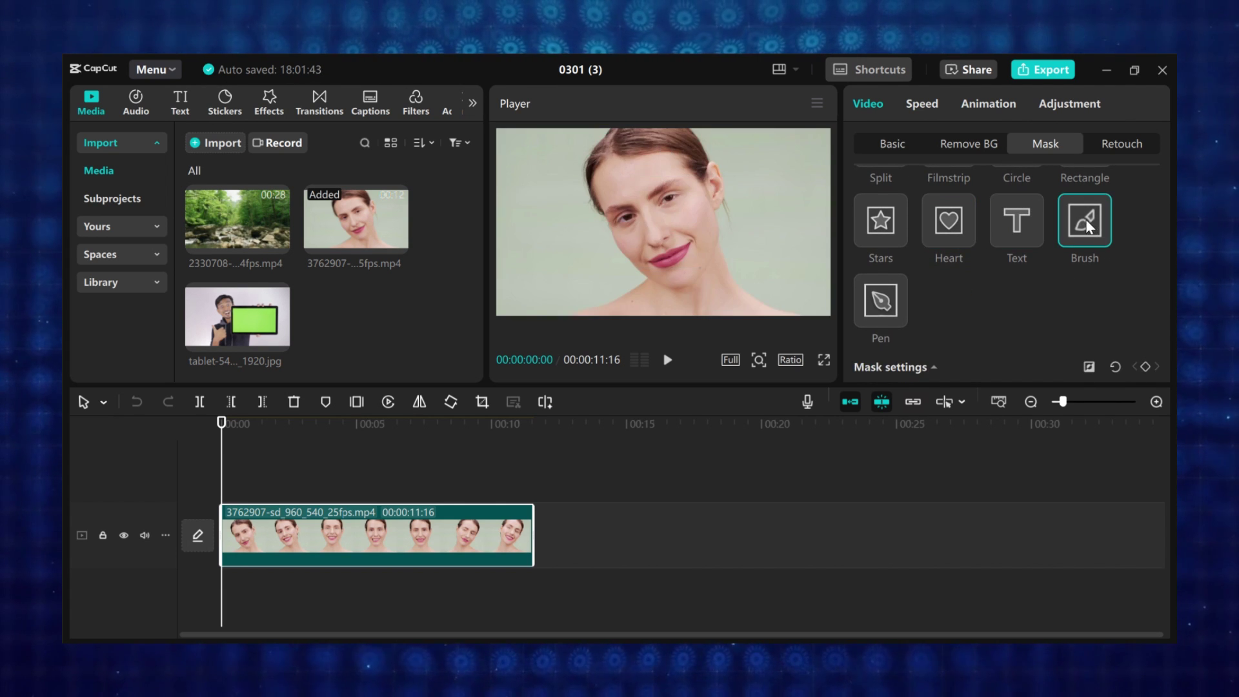
pyautogui.click(893, 299)
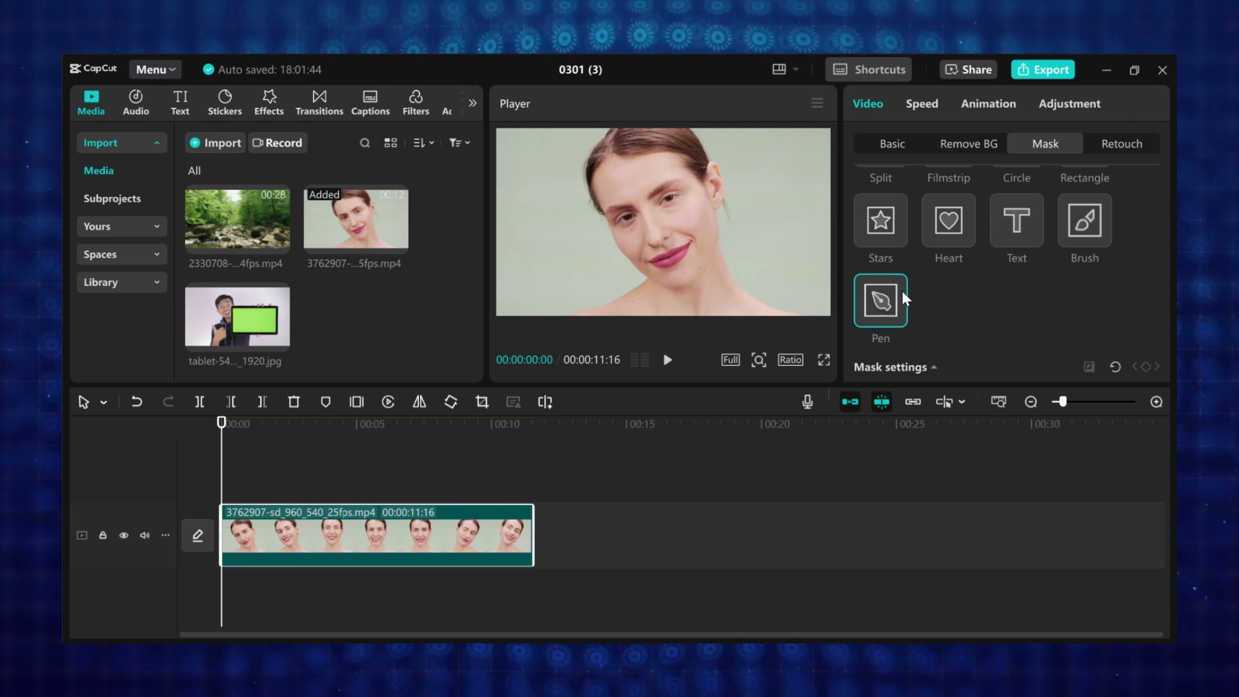
pyautogui.click(1075, 220)
pyautogui.moveTo(670, 132)
pyautogui.mouseDown()
pyautogui.moveTo(645, 143)
pyautogui.moveTo(635, 201)
pyautogui.moveTo(697, 251)
pyautogui.moveTo(655, 311)
pyautogui.mouseUp()
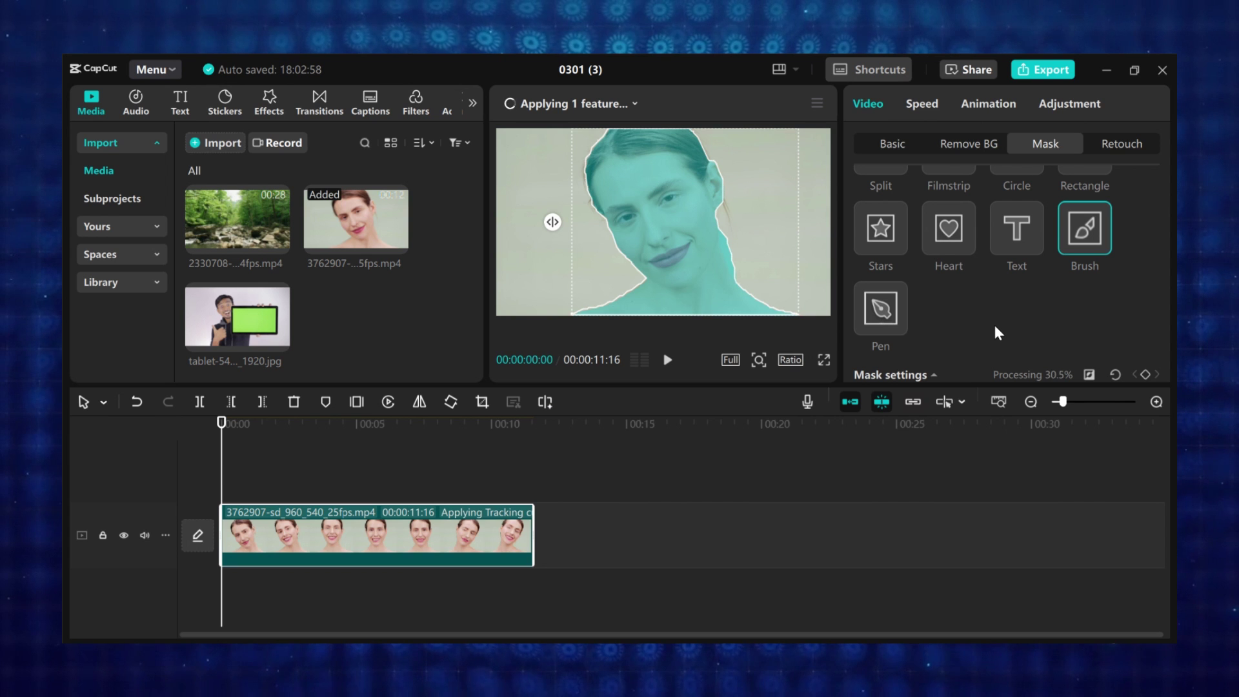
# Set the brush size to 65 and the edge feather to 20.
pyautogui.scroll(-3, 1004, 323)
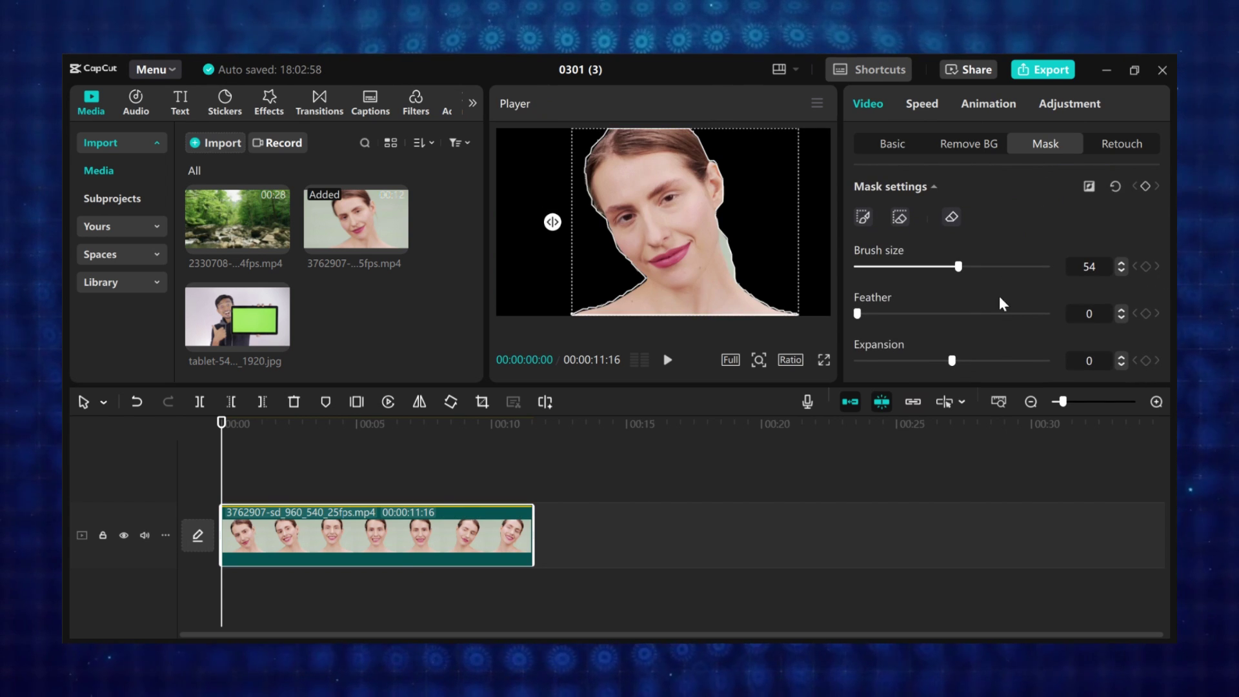
pyautogui.moveTo(958, 266)
pyautogui.mouseDown()
pyautogui.moveTo(892, 273)
pyautogui.moveTo(991, 271)
pyautogui.moveTo(979, 268)
pyautogui.mouseUp()
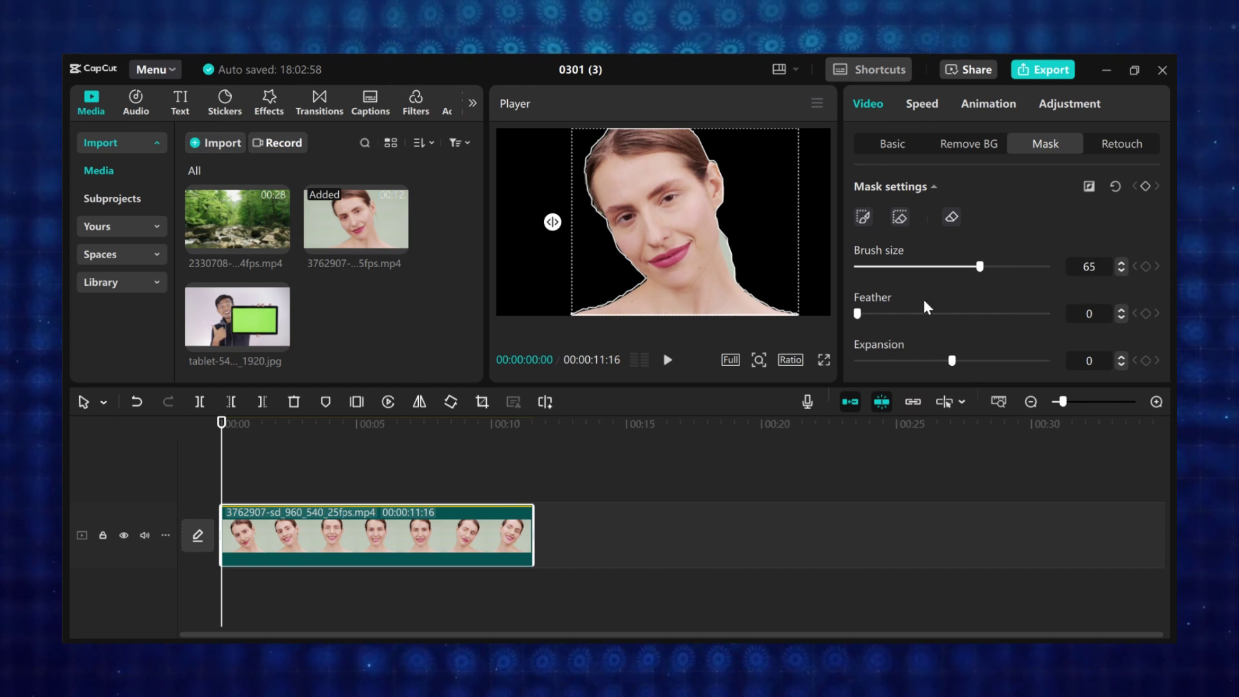
pyautogui.moveTo(863, 313)
pyautogui.mouseDown()
pyautogui.moveTo(960, 314)
pyautogui.moveTo(916, 314)
pyautogui.mouseUp()
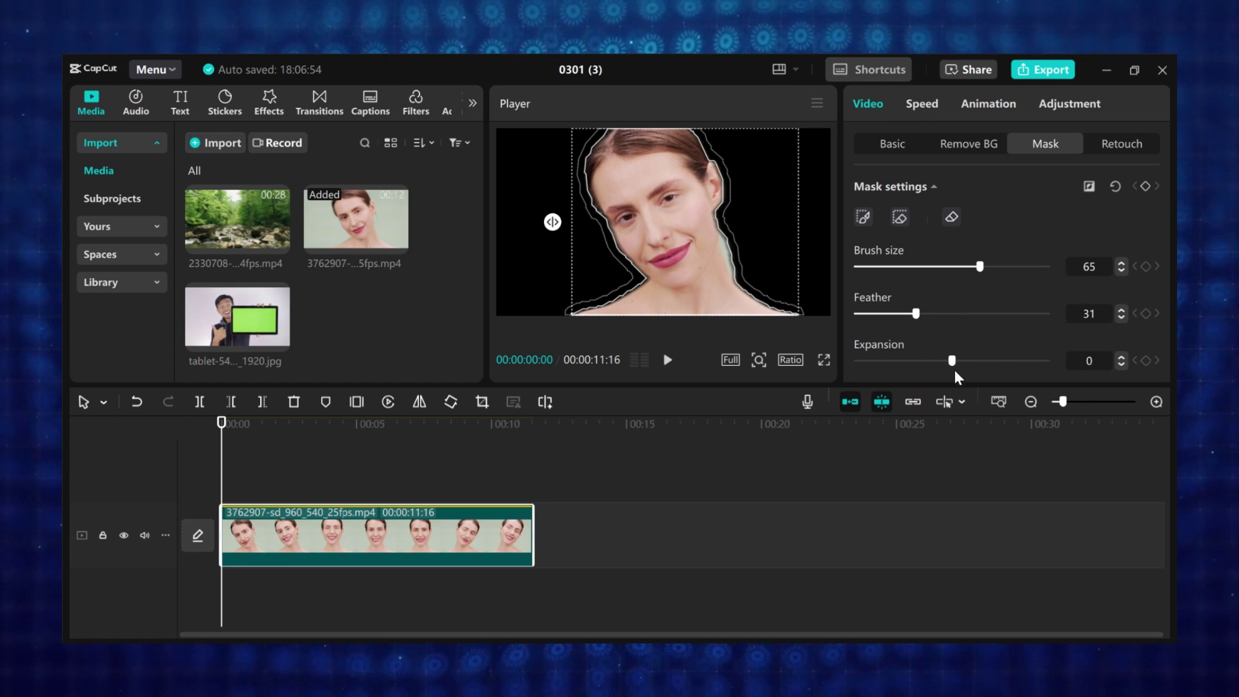
pyautogui.moveTo(953, 363)
pyautogui.mouseDown()
pyautogui.moveTo(1009, 364)
pyautogui.moveTo(954, 365)
pyautogui.mouseUp()
pyautogui.moveTo(917, 316); pyautogui.dragTo(895, 316)
# Erase stray mask areas on the right cheek and neck, then shrink the brush.
pyautogui.scroll(4, 939, 298)
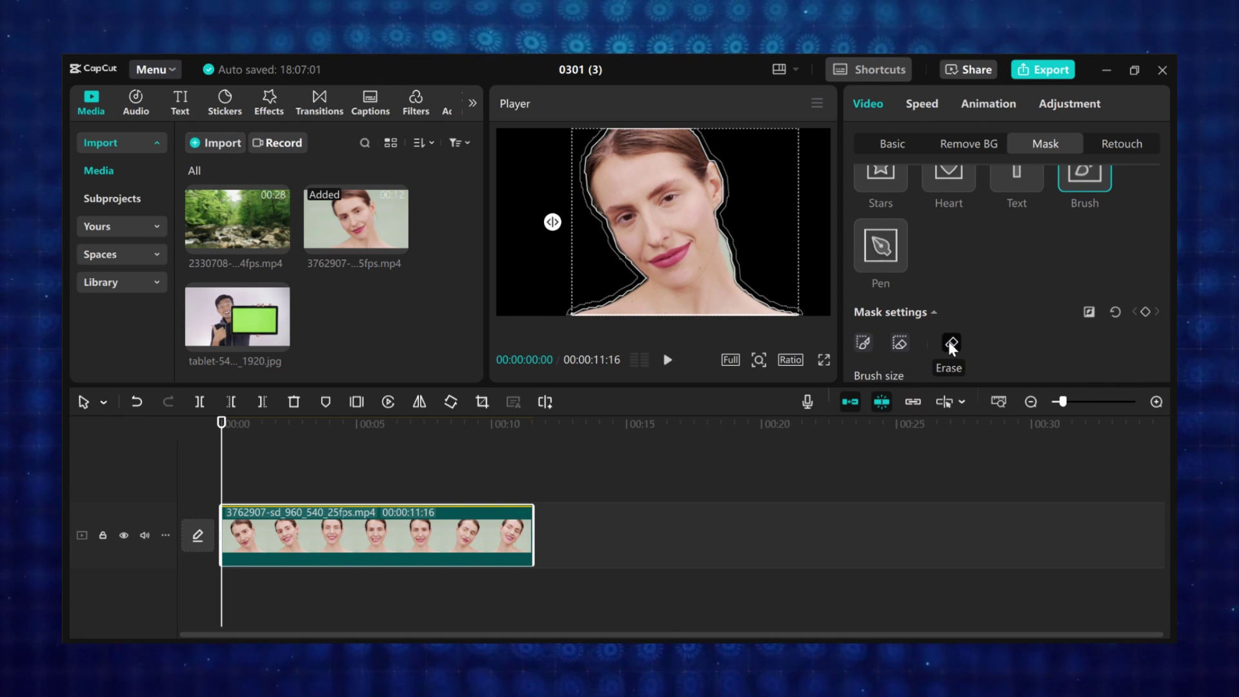
pyautogui.click(899, 342)
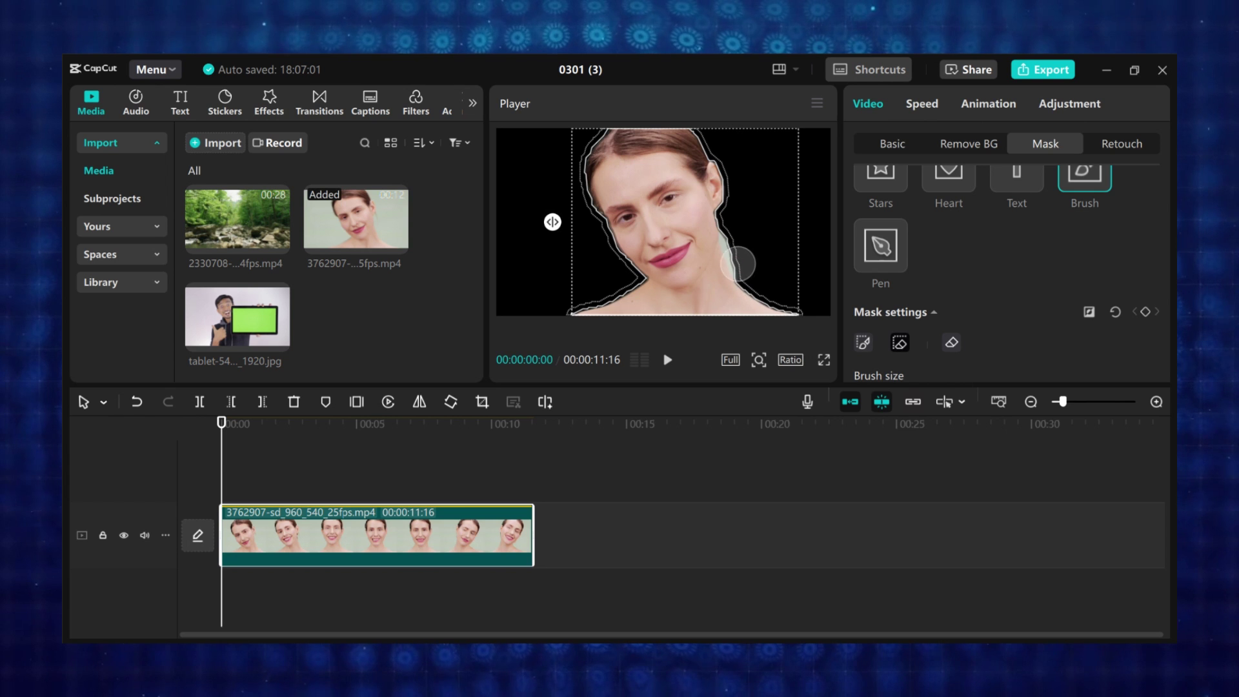
pyautogui.moveTo(728, 222); pyautogui.dragTo(747, 274)
pyautogui.scroll(-2, 910, 258)
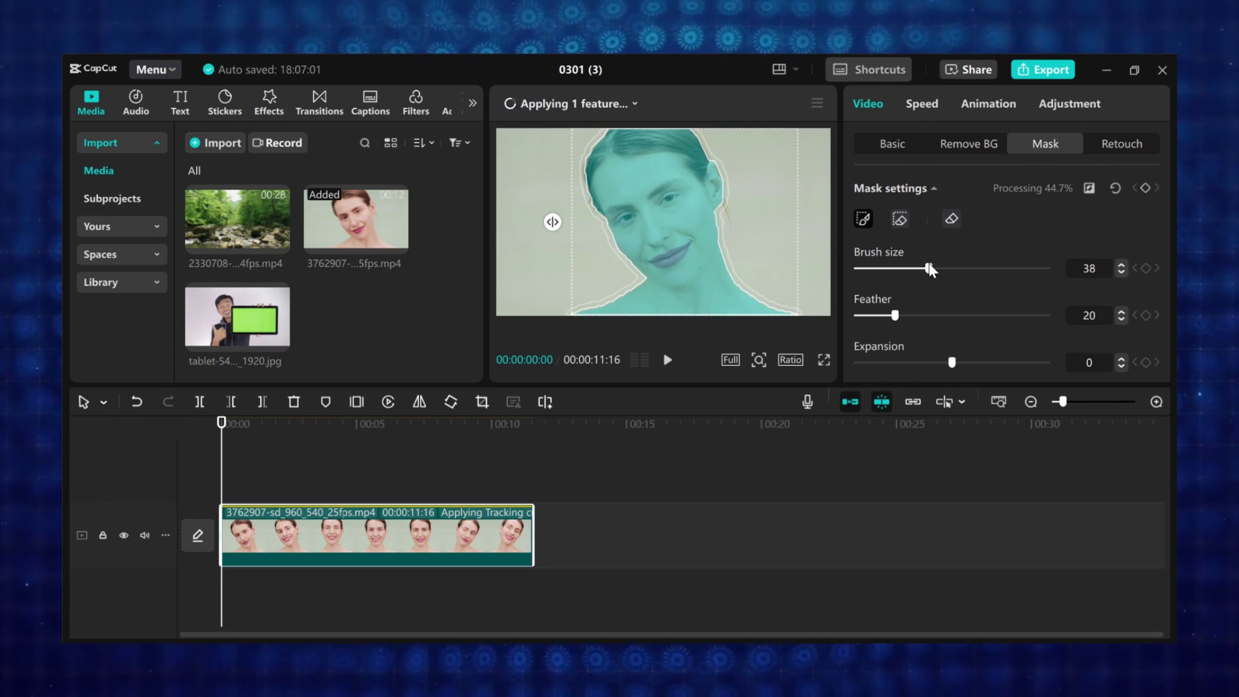
pyautogui.moveTo(929, 268); pyautogui.dragTo(903, 268)
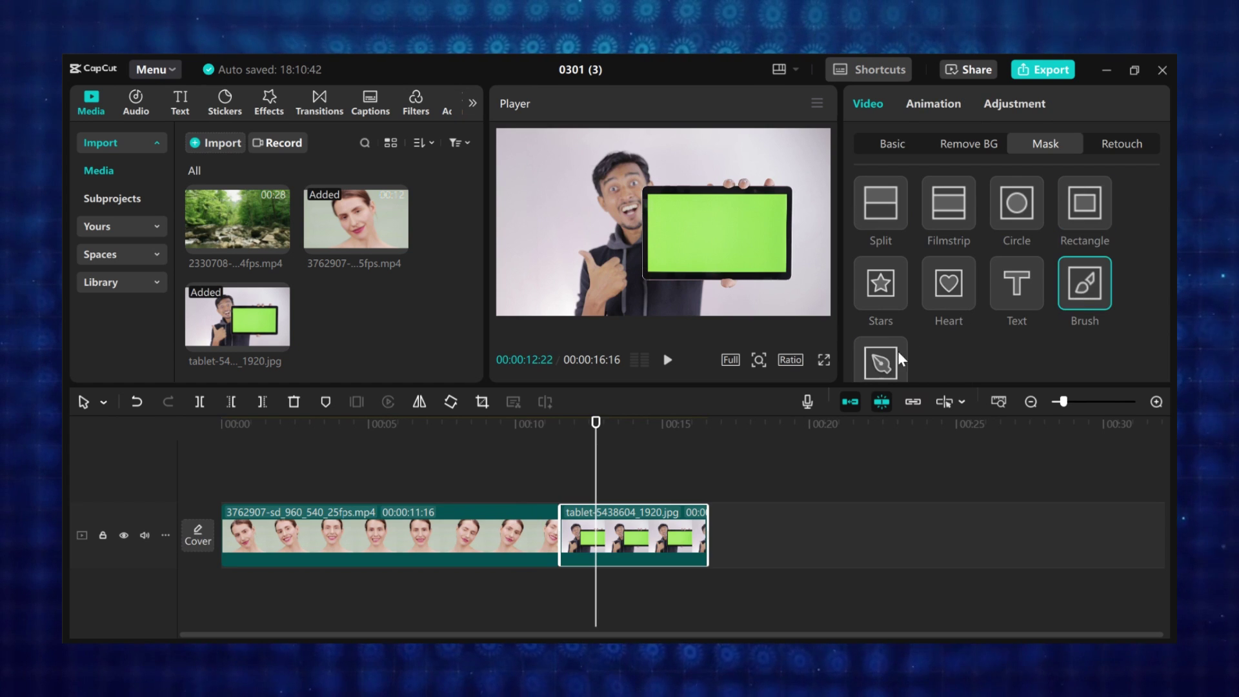
# Draw a closed Pen mask through the tablet's four green-screen corners.
pyautogui.click(650, 196)
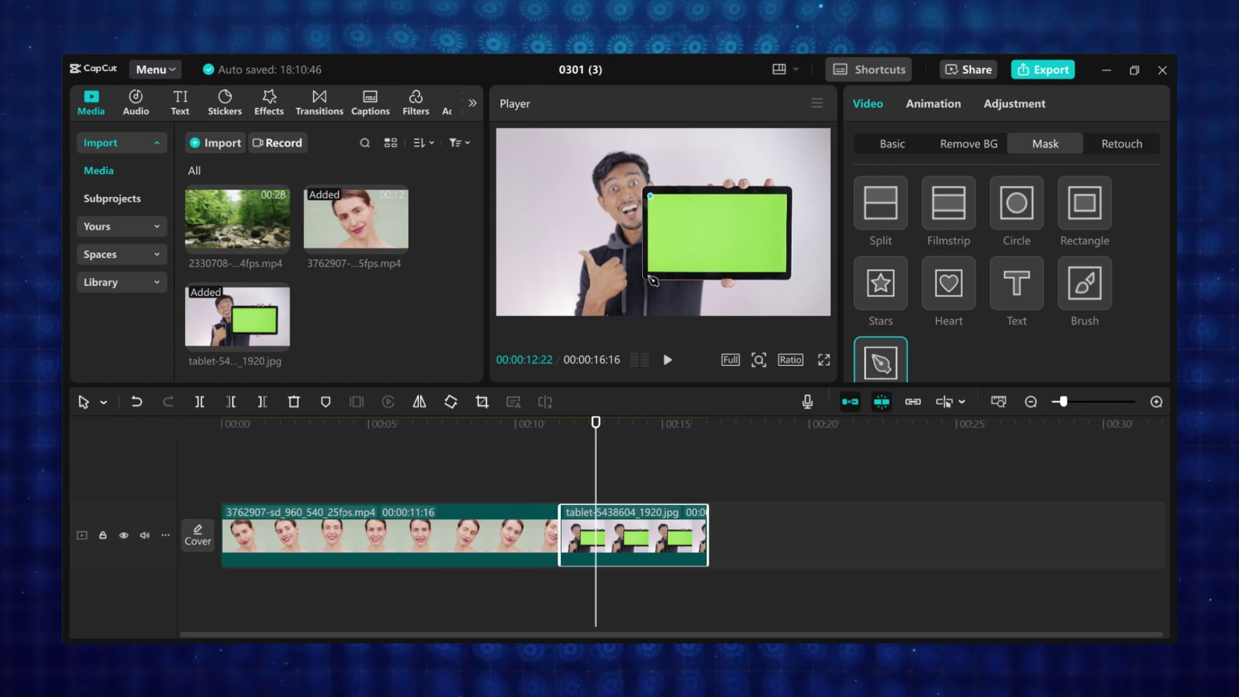
pyautogui.click(650, 275)
pyautogui.click(788, 275)
pyautogui.click(789, 194)
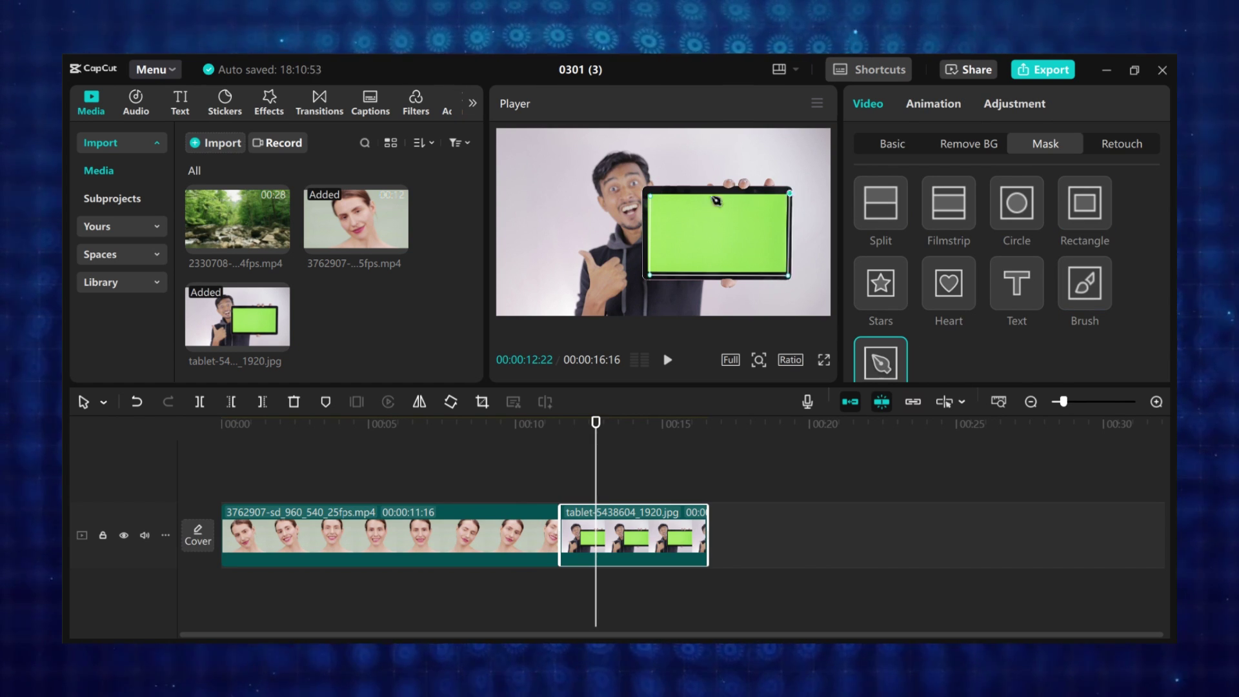
pyautogui.click(651, 196)
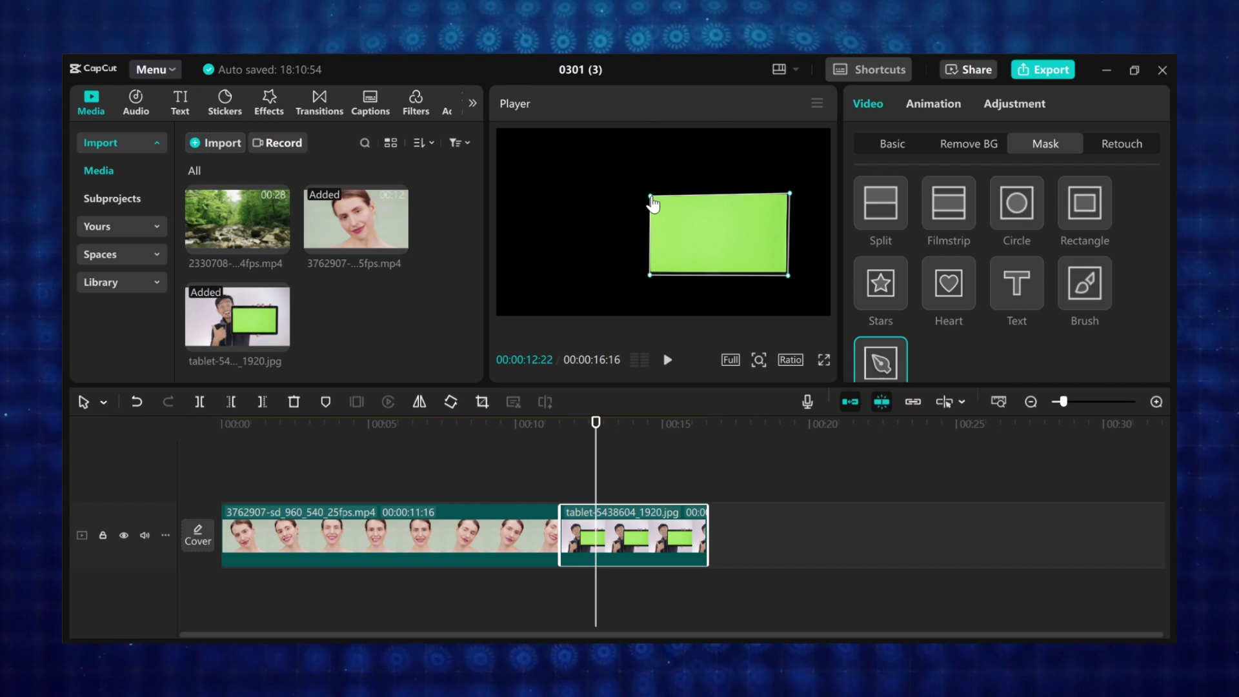
# Give the screen mask Feather 21 and Expansion 3.
pyautogui.scroll(-5, 928, 302)
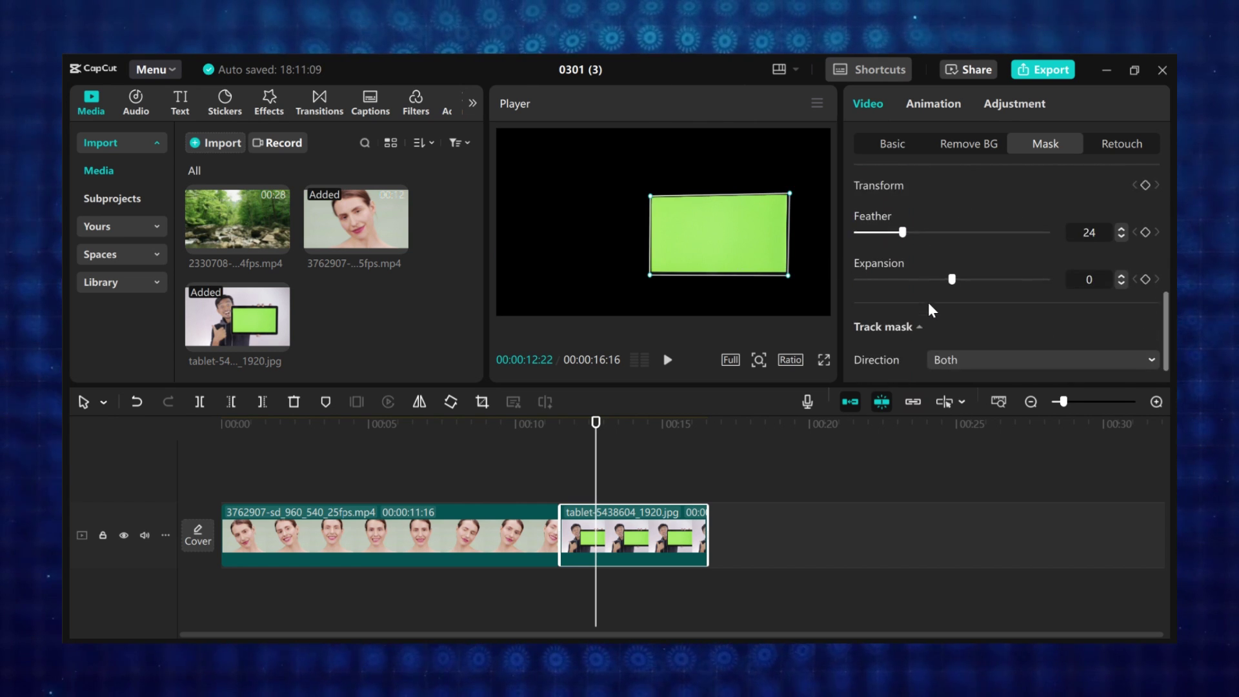
pyautogui.scroll(-1, 927, 302)
pyautogui.moveTo(907, 207)
pyautogui.mouseDown()
pyautogui.moveTo(993, 205)
pyautogui.moveTo(884, 213)
pyautogui.moveTo(897, 219)
pyautogui.mouseUp()
pyautogui.moveTo(951, 259)
pyautogui.mouseDown()
pyautogui.moveTo(986, 254)
pyautogui.moveTo(954, 257)
pyautogui.mouseUp()
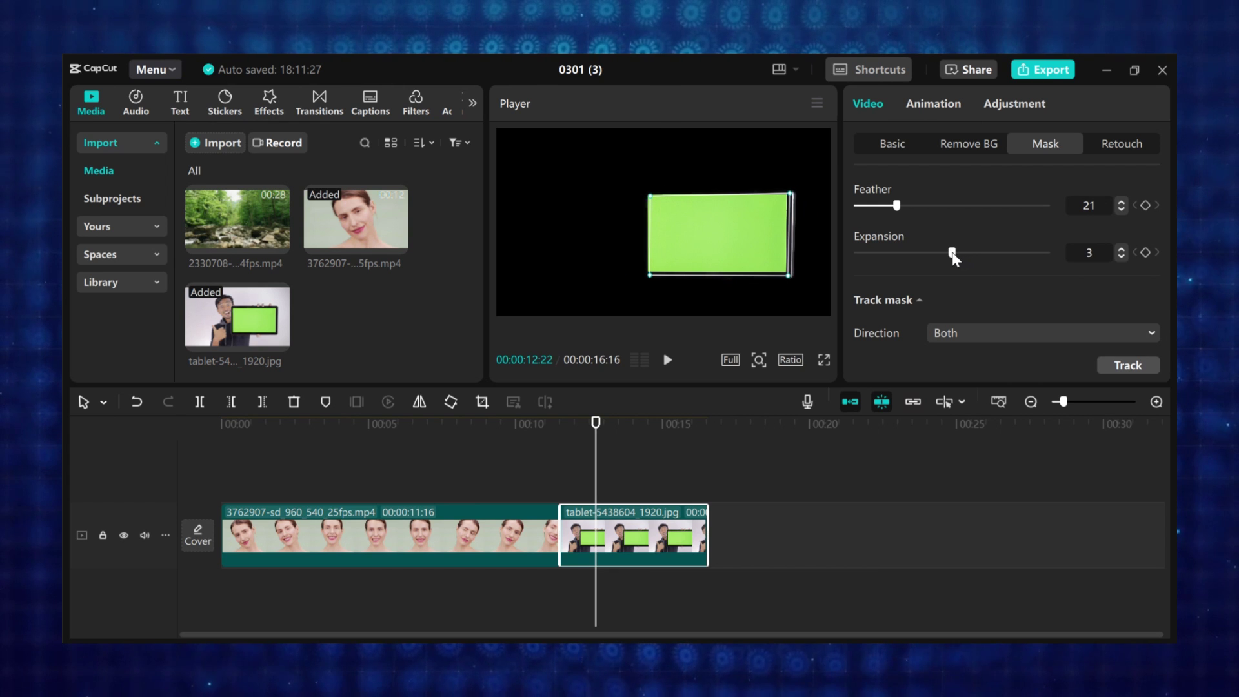
pyautogui.scroll(3, 923, 310)
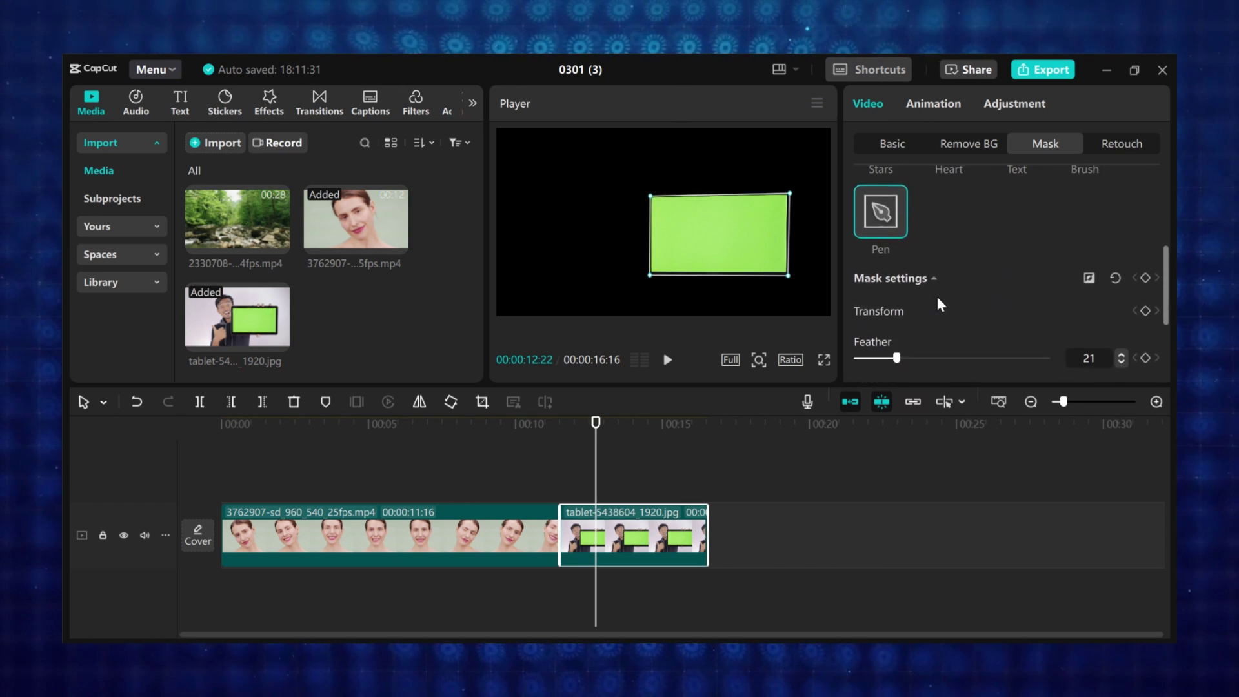
pyautogui.scroll(2, 937, 297)
# Mask the tablet image with 'Default text', enlarging it to 122%.
pyautogui.click(1020, 222)
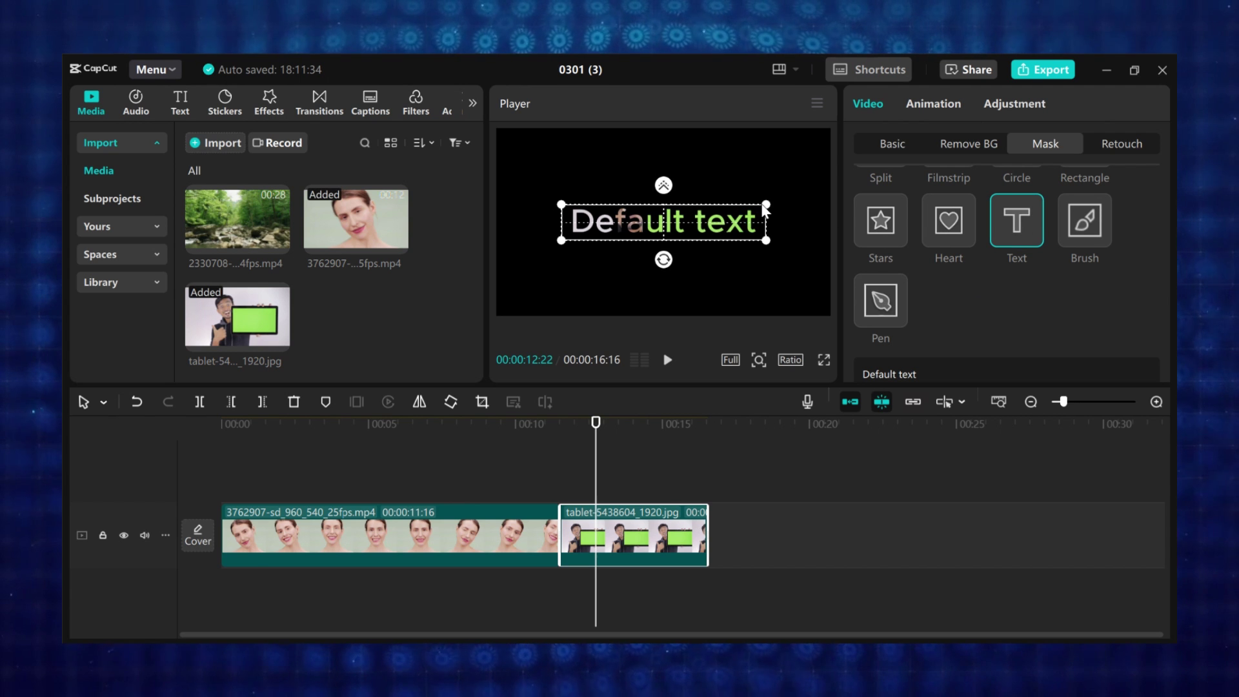
pyautogui.moveTo(764, 205)
pyautogui.mouseDown()
pyautogui.moveTo(775, 195)
pyautogui.moveTo(761, 183)
pyautogui.moveTo(772, 198)
pyautogui.mouseUp()
pyautogui.scroll(-6, 935, 257)
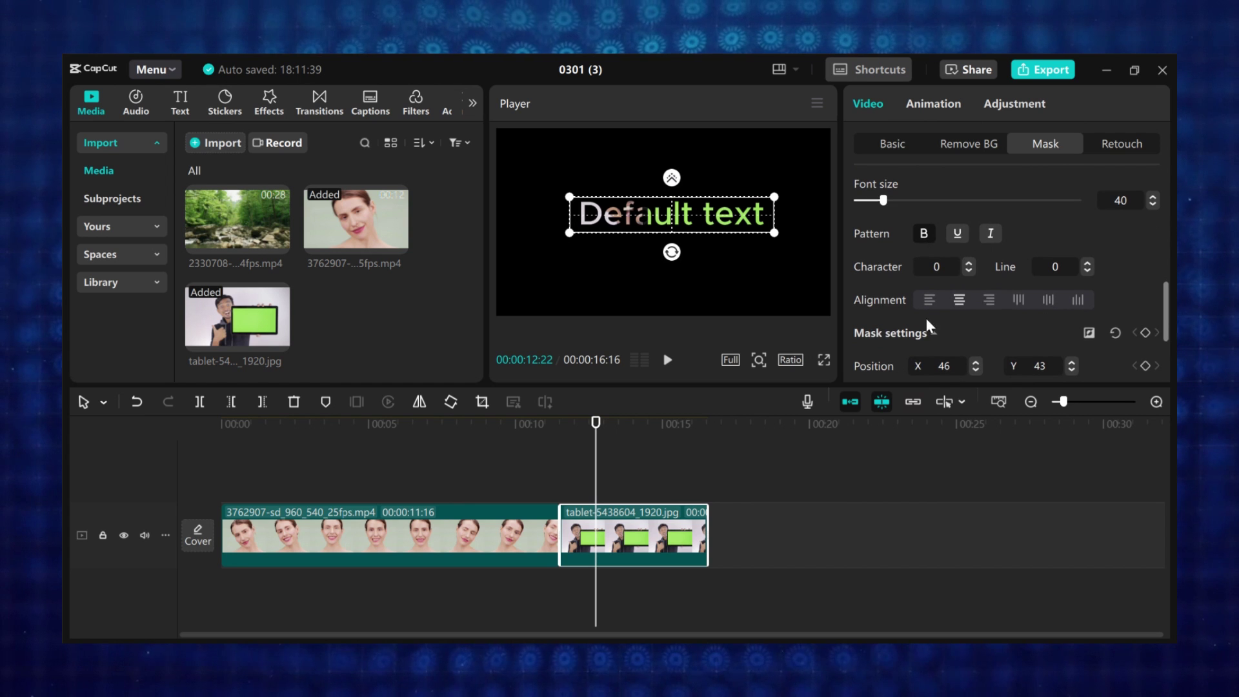
pyautogui.scroll(-3, 927, 319)
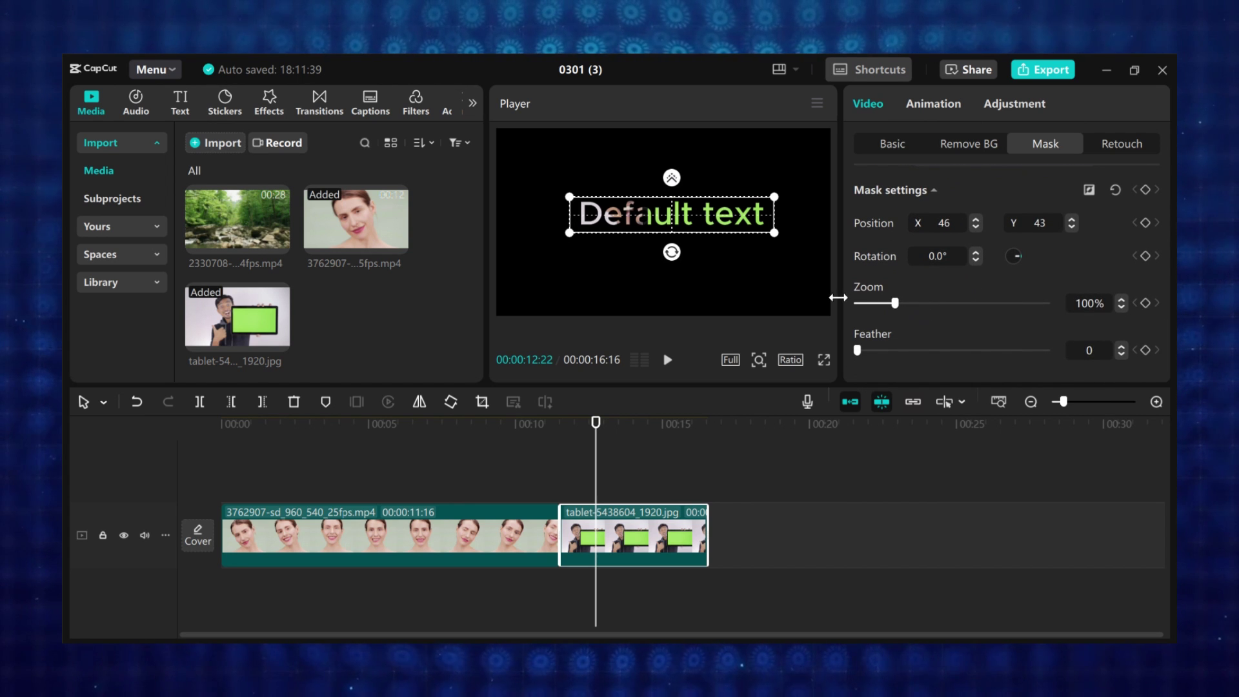
pyautogui.moveTo(895, 303)
pyautogui.mouseDown()
pyautogui.moveTo(928, 303)
pyautogui.moveTo(904, 304)
pyautogui.mouseUp()
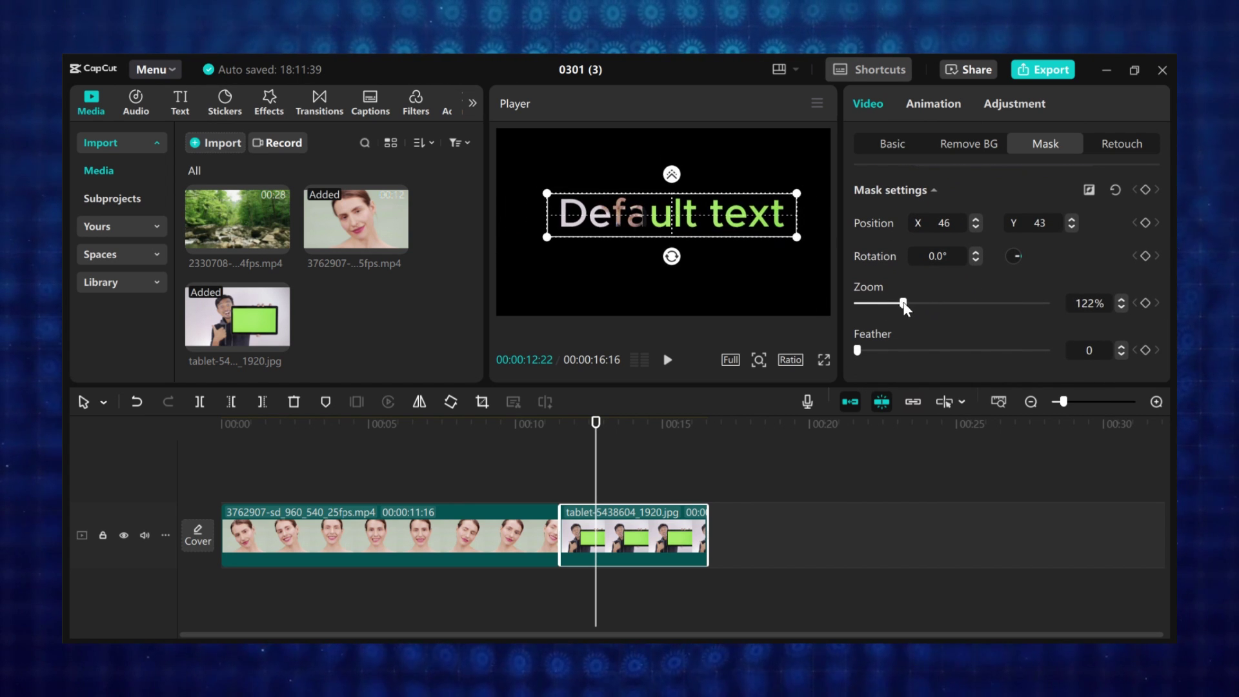
pyautogui.scroll(1, 936, 284)
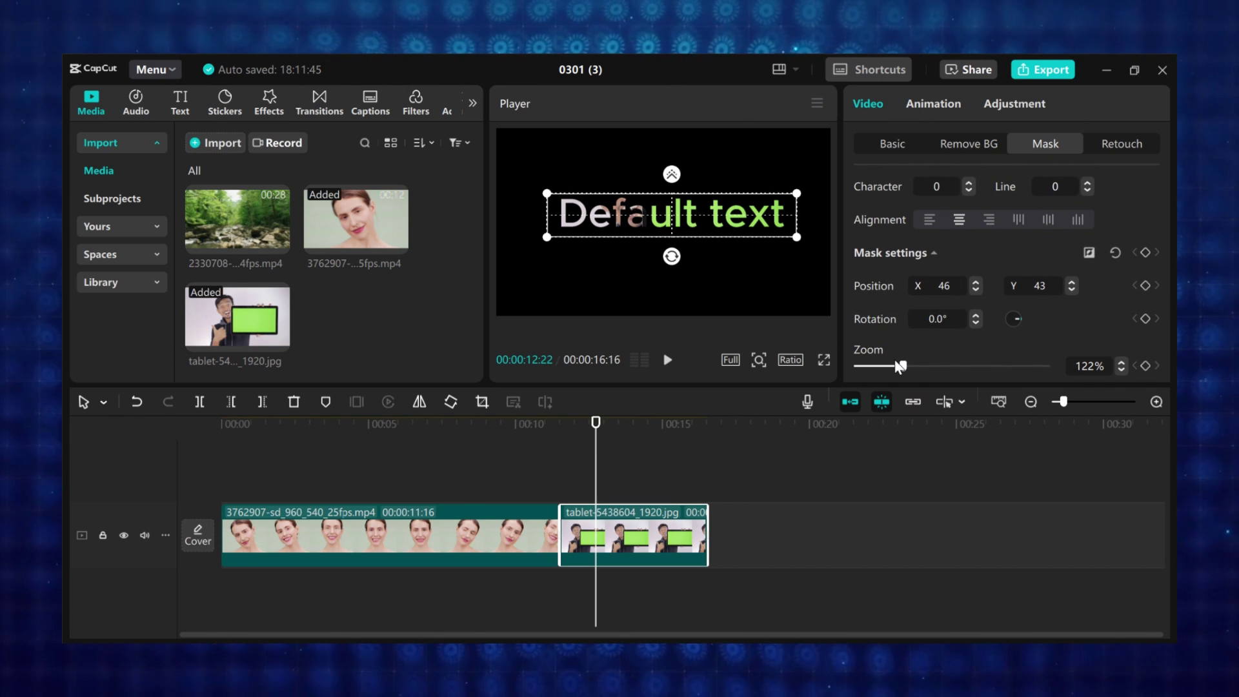
pyautogui.scroll(5, 891, 309)
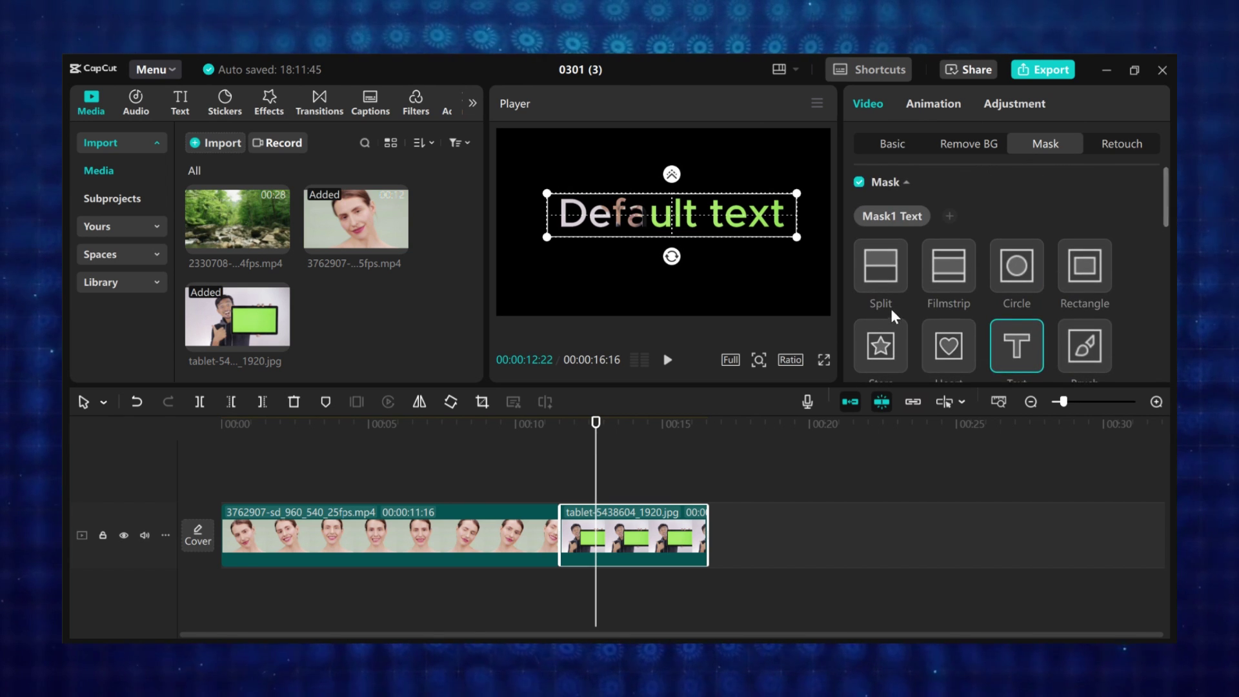
# Add a second mask as a circle placed over the man and tablet.
pyautogui.click(949, 215)
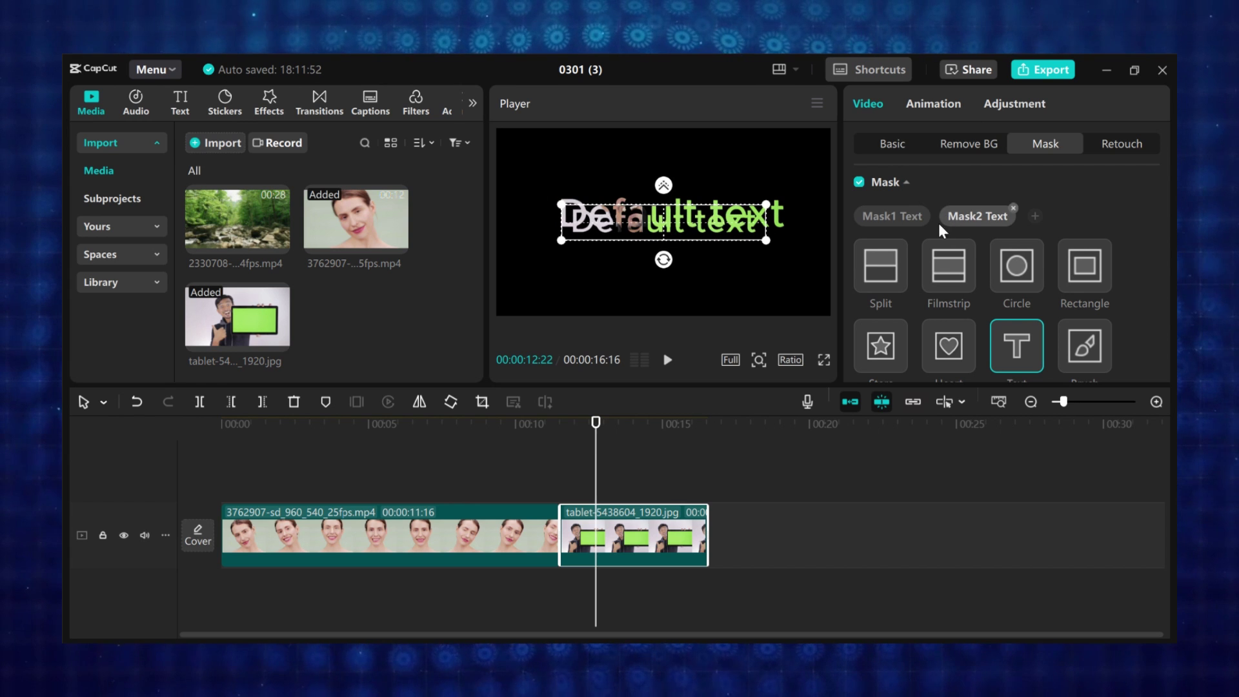
pyautogui.click(1004, 266)
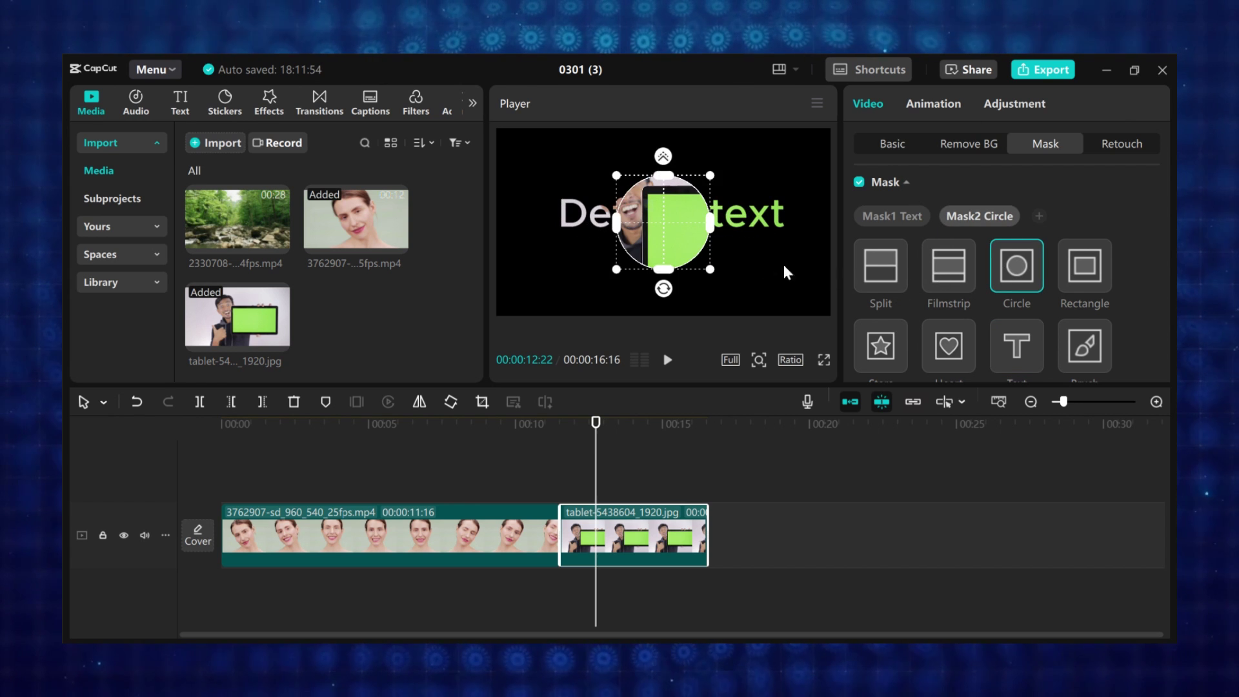
pyautogui.moveTo(680, 243); pyautogui.dragTo(721, 281)
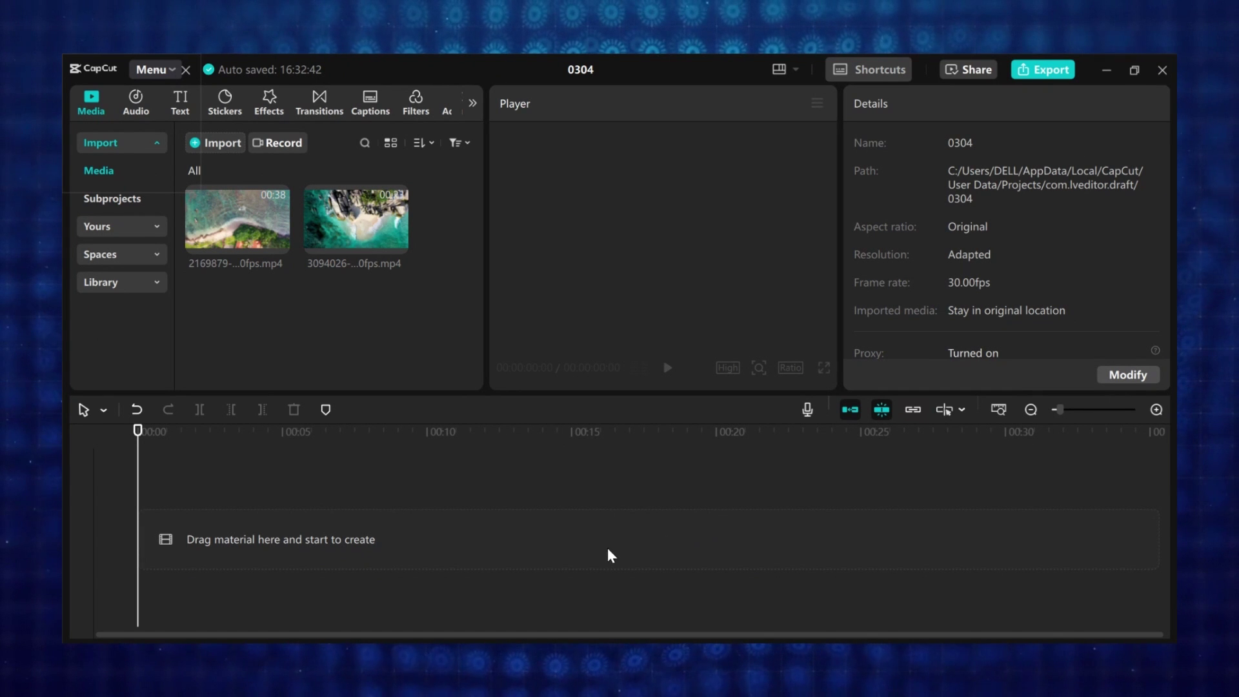
# Add both aerial beach clips on stacked tracks, shifting the first one left to X -1087.
pyautogui.moveTo(243, 226); pyautogui.dragTo(246, 529)
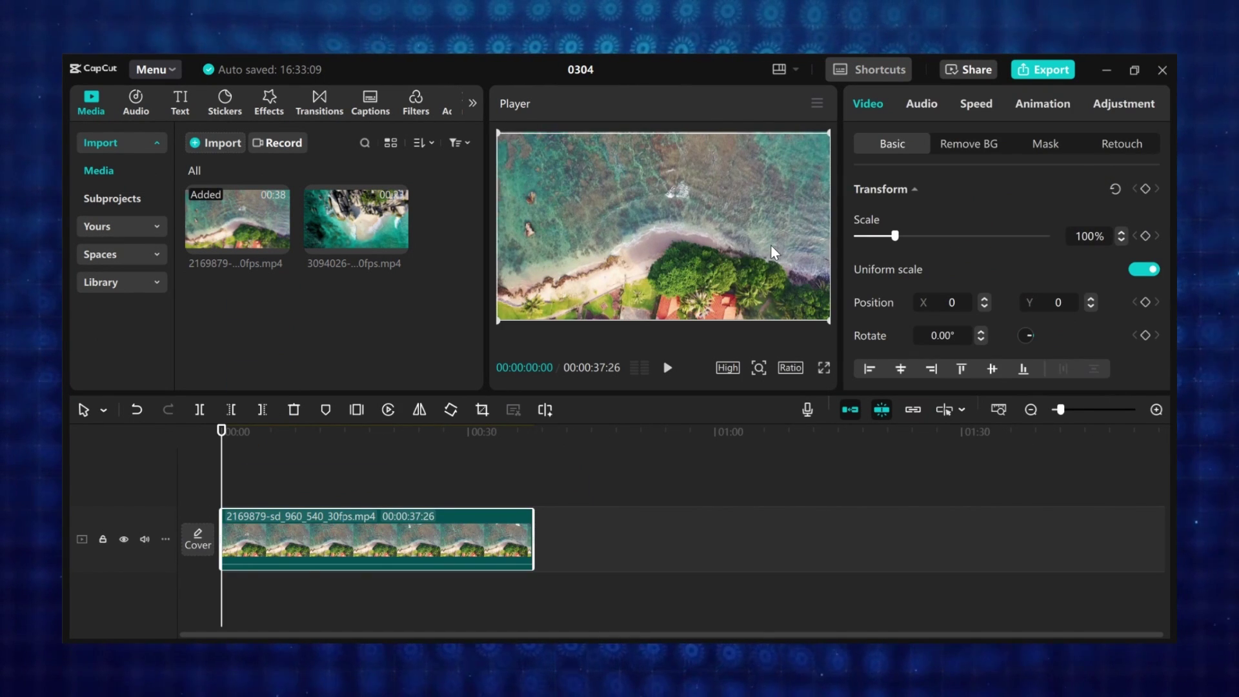
pyautogui.moveTo(736, 243); pyautogui.dragTo(693, 242)
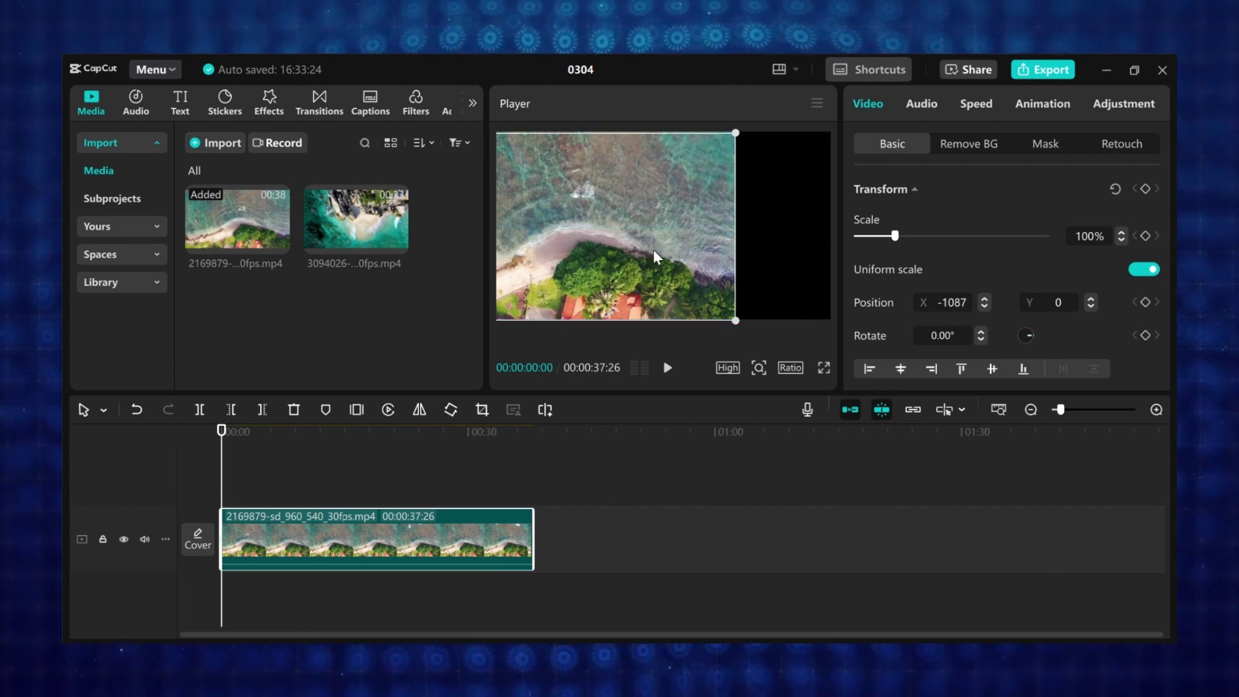
pyautogui.moveTo(320, 267); pyautogui.dragTo(224, 473)
# Trim the lower 2169879 clip to the upper clip's end and shift the upper clip right to X 606.
pyautogui.click(400, 461)
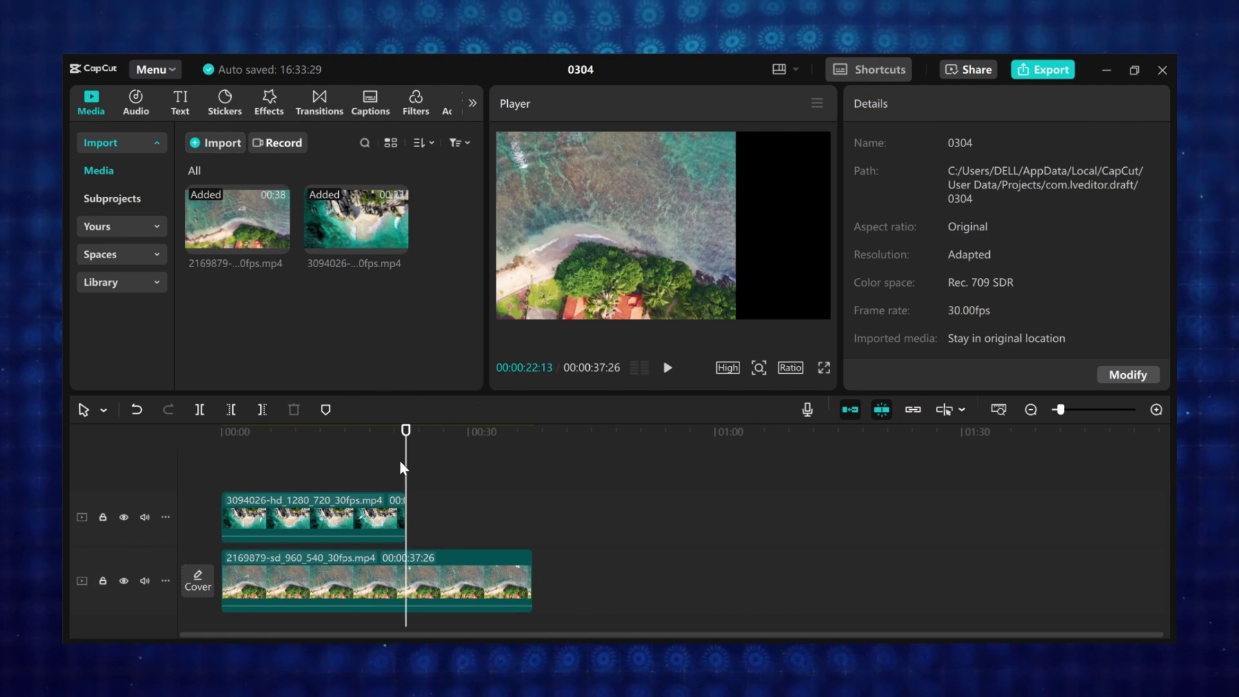
pyautogui.click(408, 566)
pyautogui.press('w')
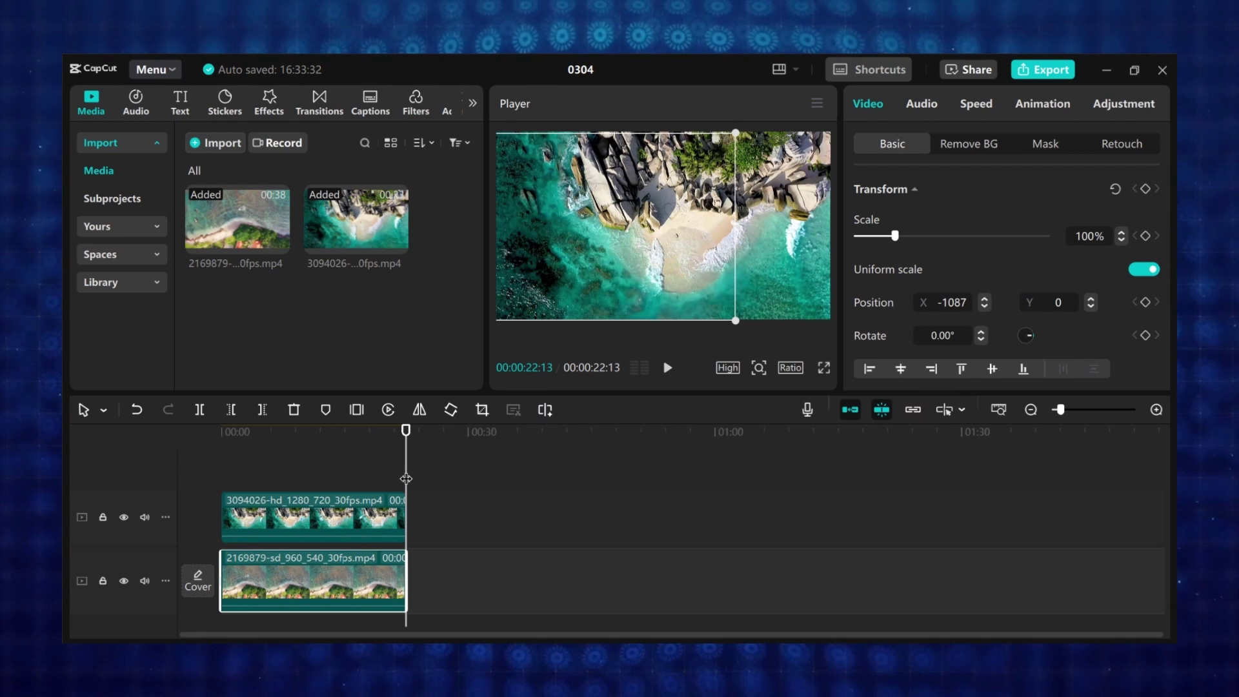
pyautogui.click(373, 516)
pyautogui.moveTo(676, 301); pyautogui.dragTo(724, 301)
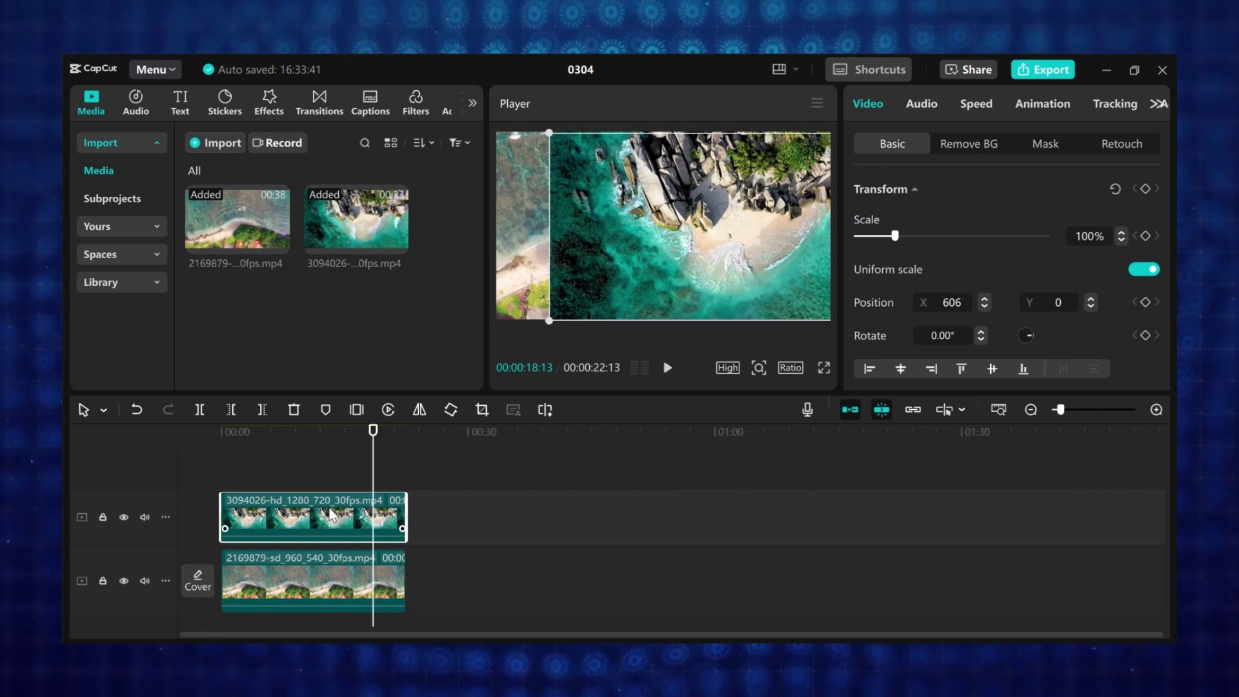
# Give the upper 3094026 clip a vertical Split mask and move its line left.
pyautogui.click(1036, 147)
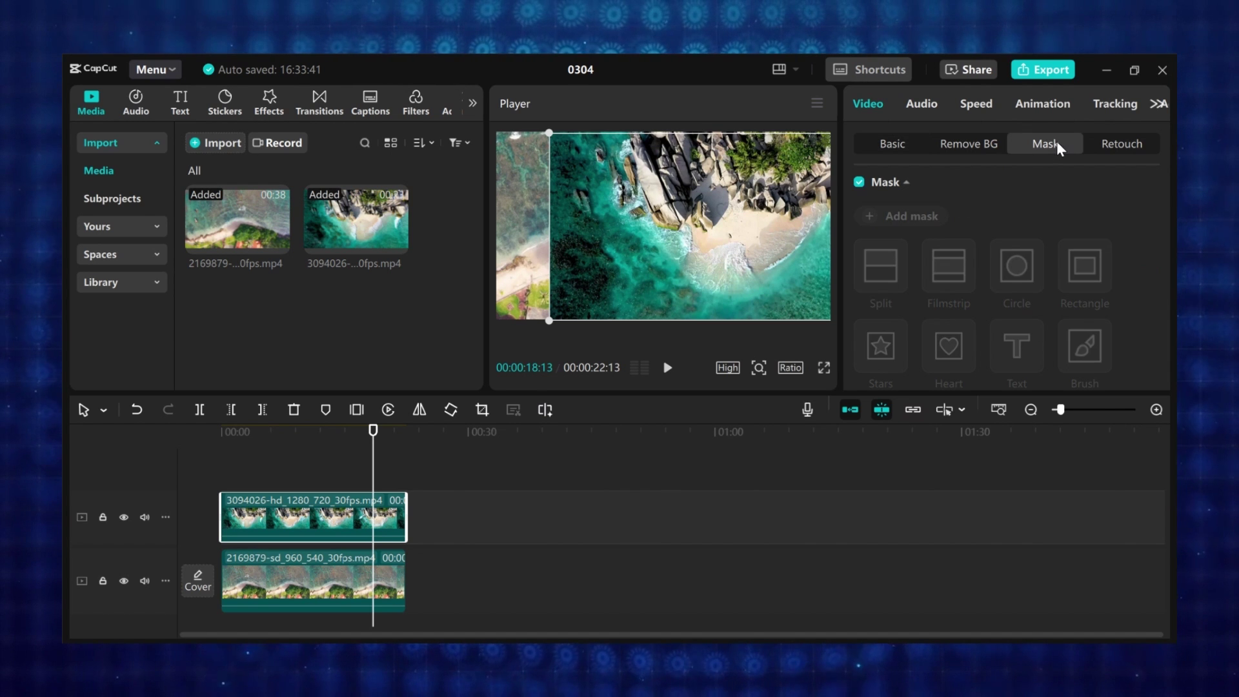
pyautogui.click(921, 219)
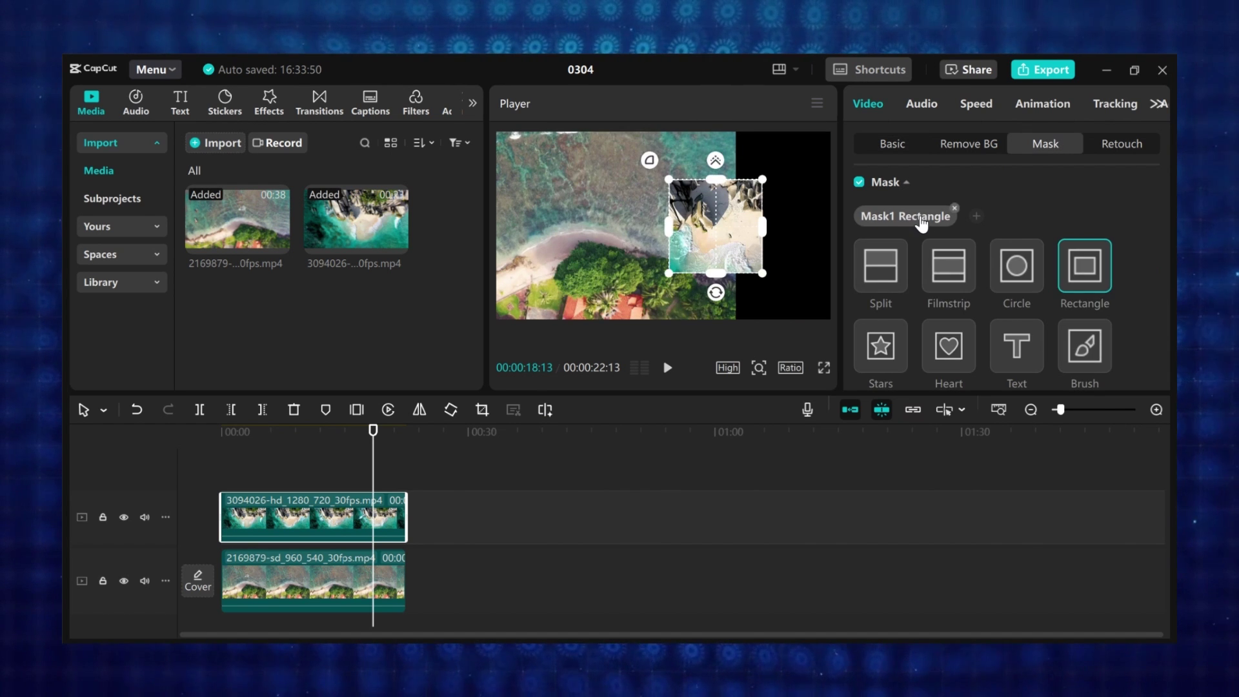
pyautogui.click(885, 258)
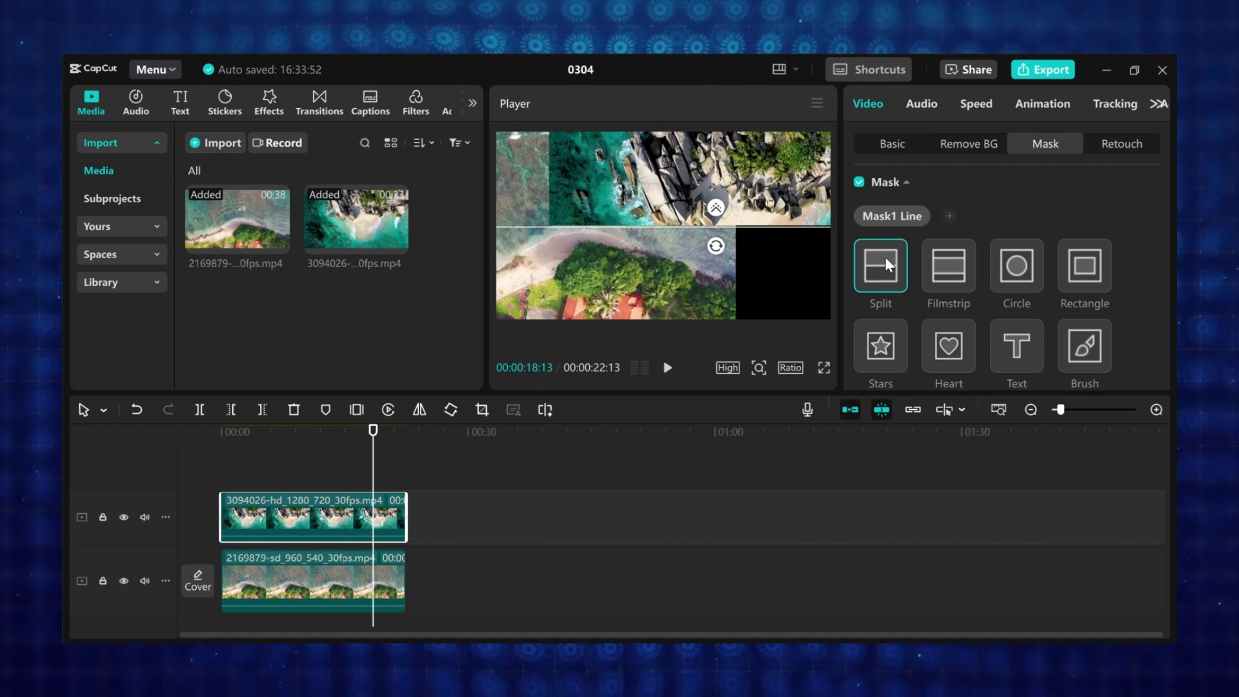
pyautogui.moveTo(719, 246); pyautogui.dragTo(695, 229)
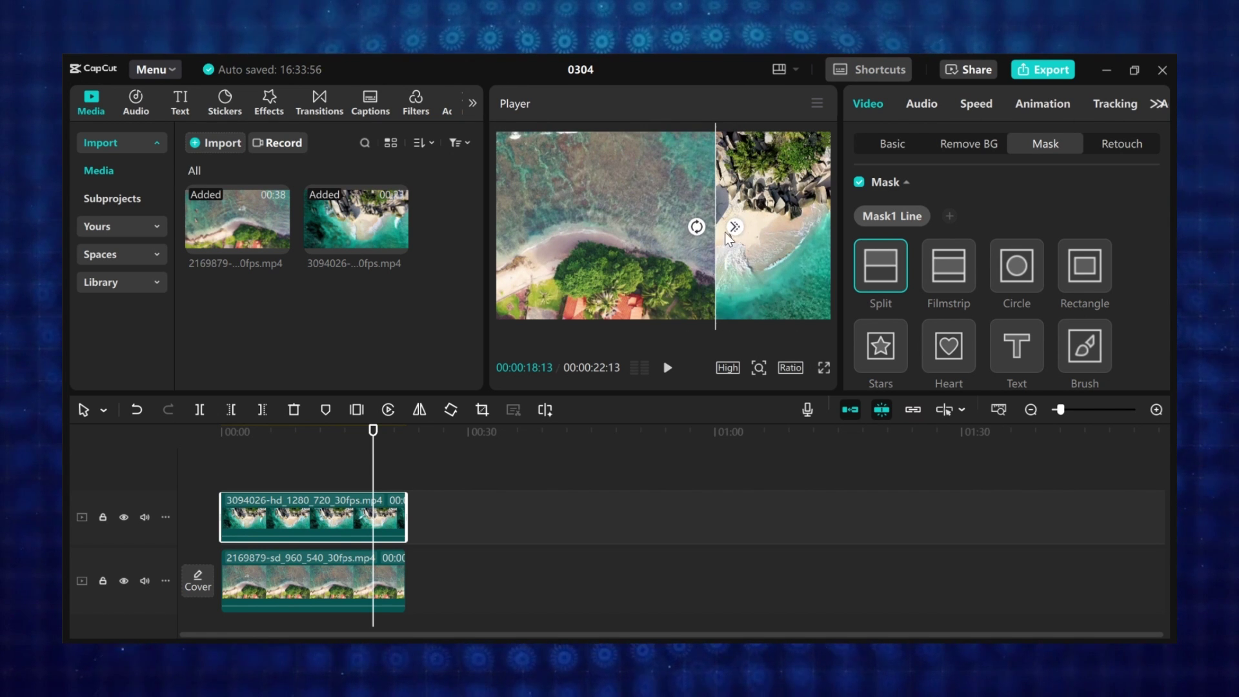
pyautogui.moveTo(717, 276); pyautogui.dragTo(676, 270)
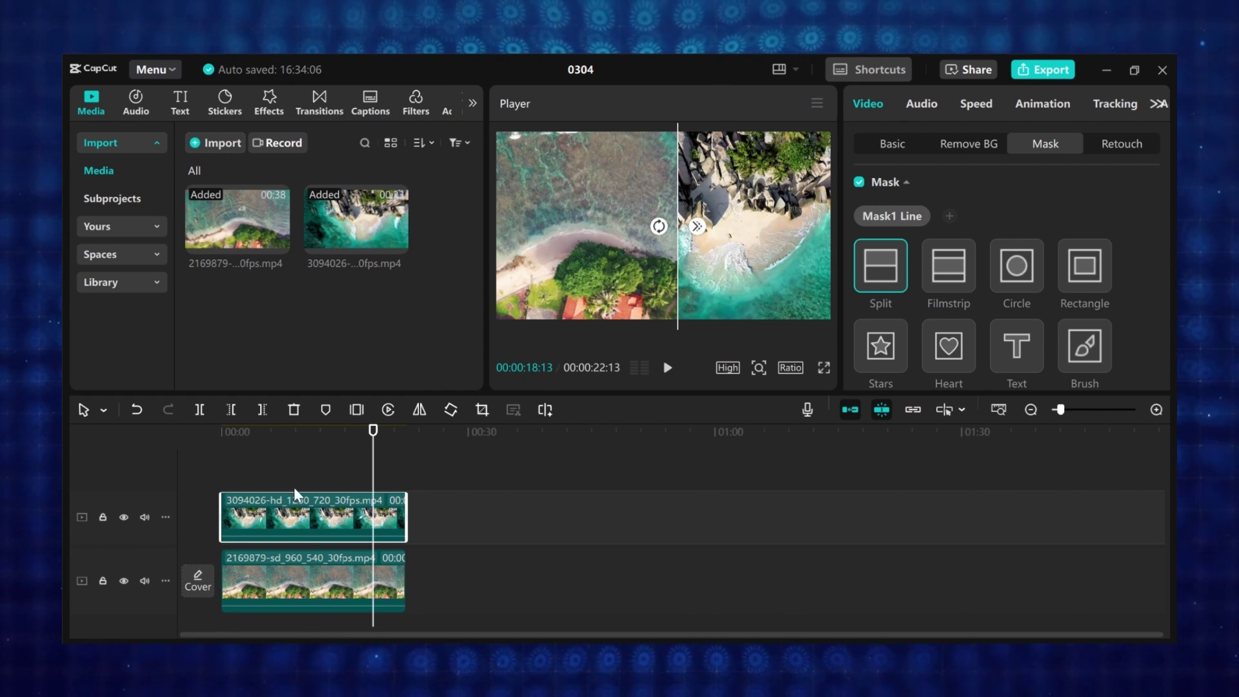
# Give the lower 2169879 clip a Split mask rotated to vertical.
pyautogui.click(319, 569)
pyautogui.click(1084, 266)
pyautogui.click(887, 270)
pyautogui.moveTo(590, 235); pyautogui.dragTo(671, 273)
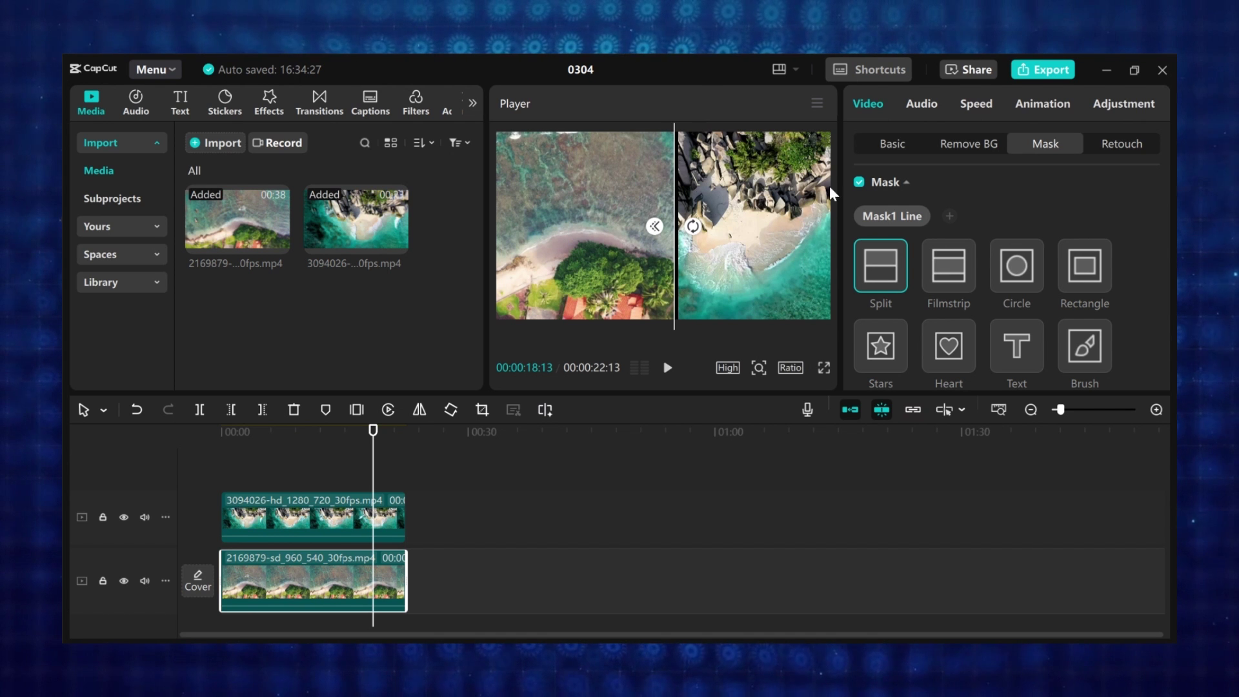
# Set the lower beach clip's canvas background to a solid colour.
pyautogui.click(341, 545)
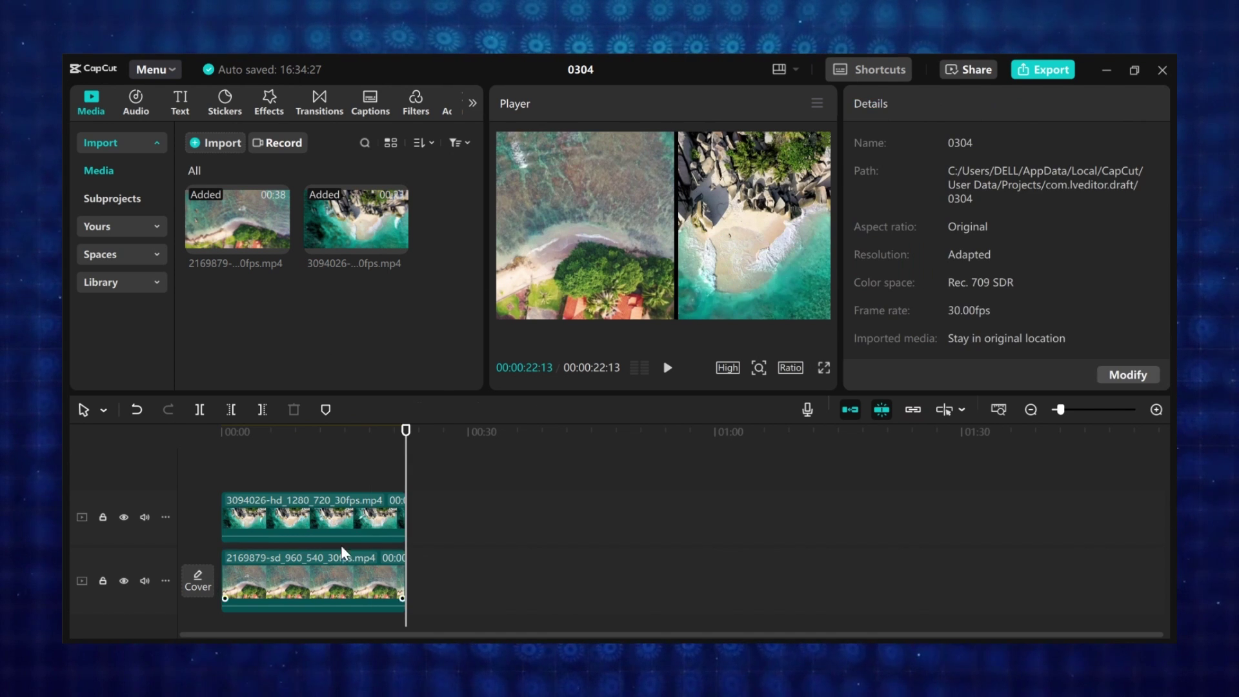
pyautogui.click(295, 580)
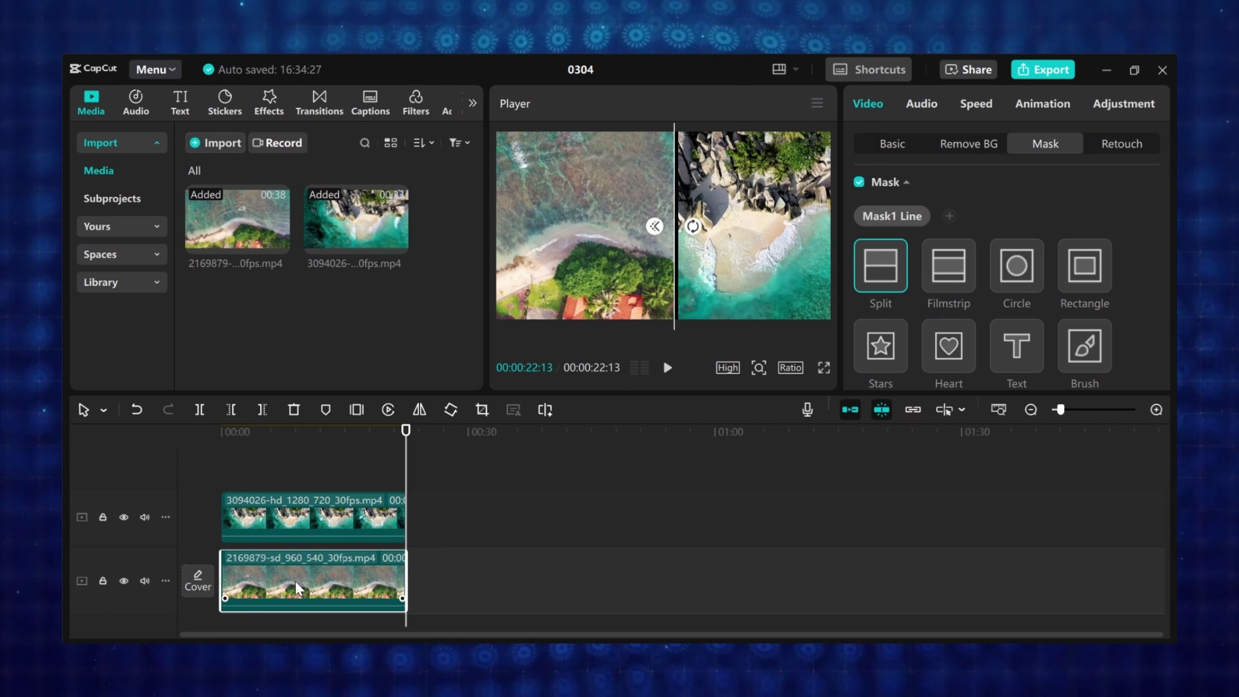
pyautogui.click(888, 142)
pyautogui.scroll(-10, 889, 271)
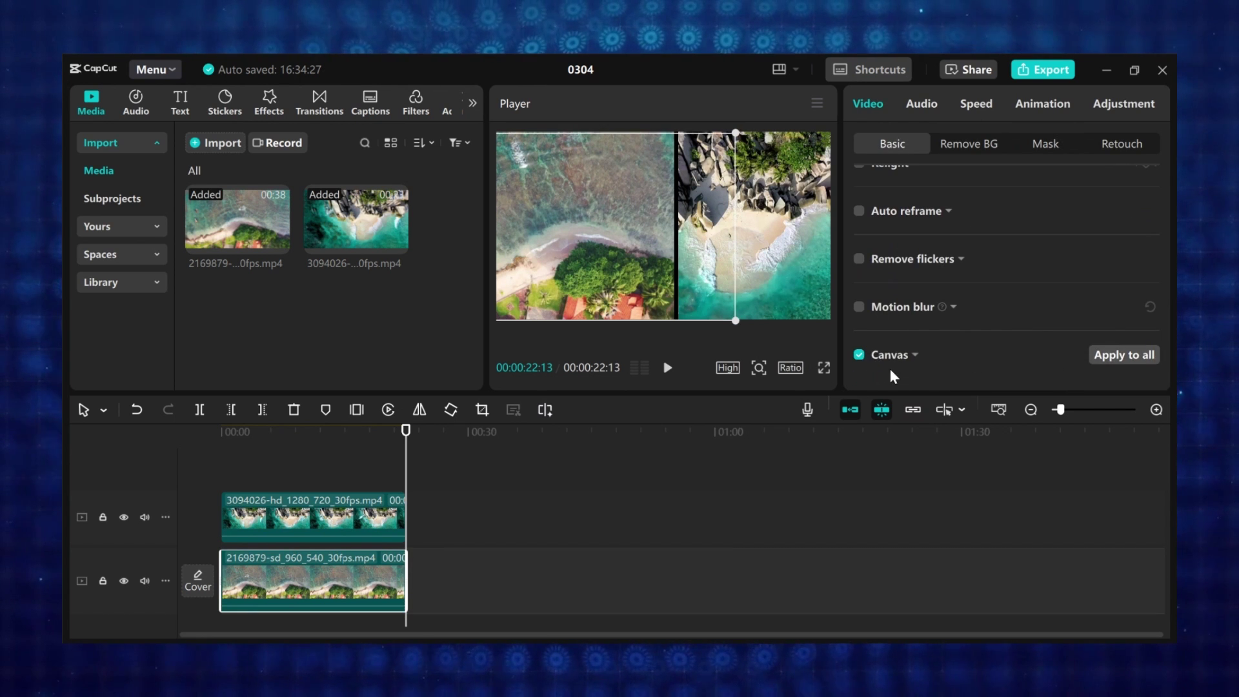
pyautogui.click(903, 359)
pyautogui.scroll(-1, 907, 354)
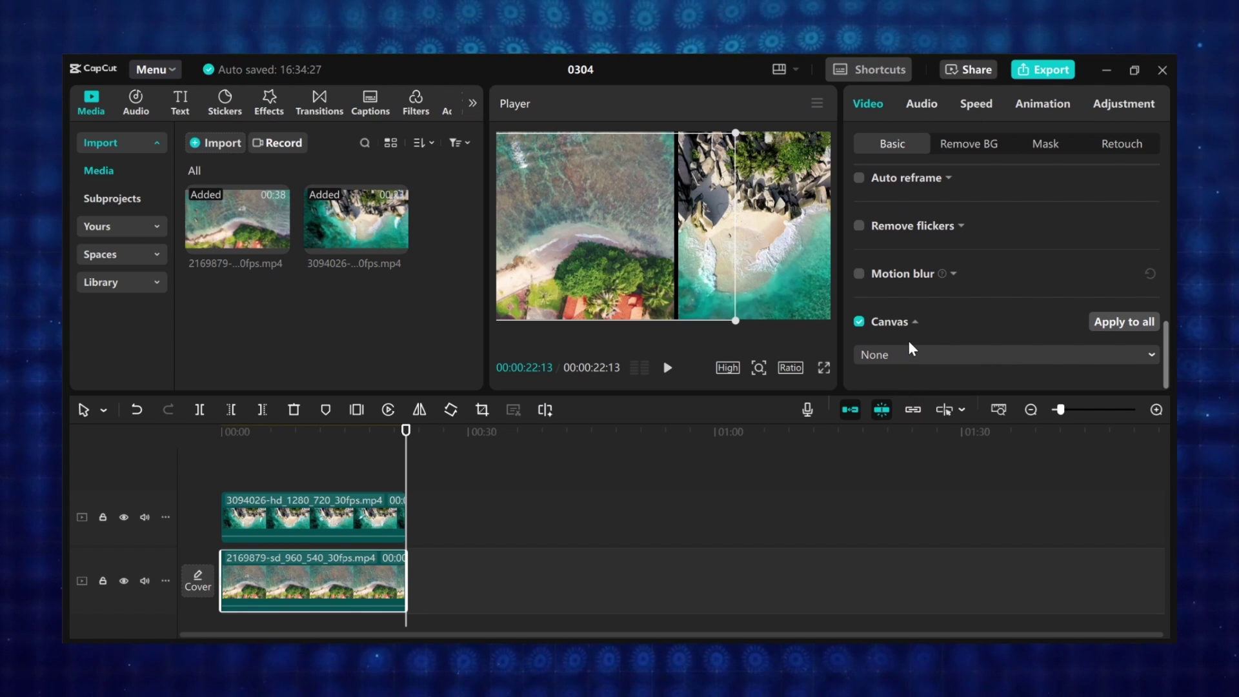
pyautogui.click(906, 354)
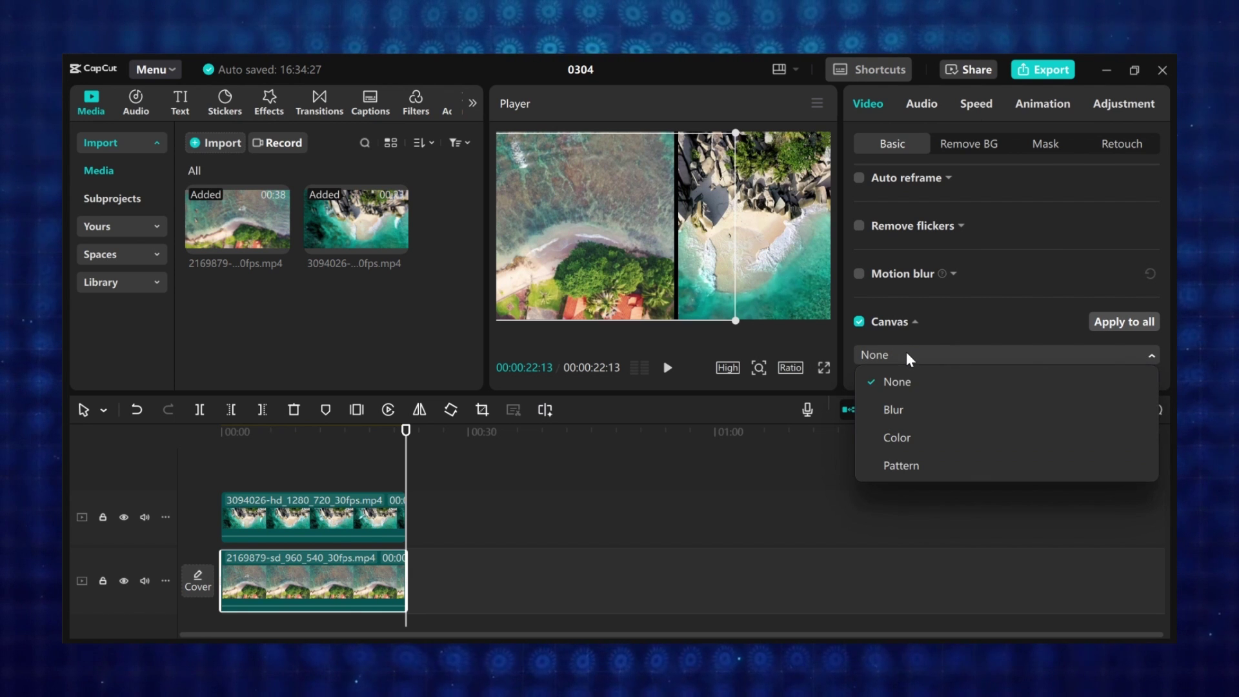
pyautogui.click(896, 438)
# Try purple, white and blue canvas swatches, settling on yellow.
pyautogui.scroll(-2, 906, 322)
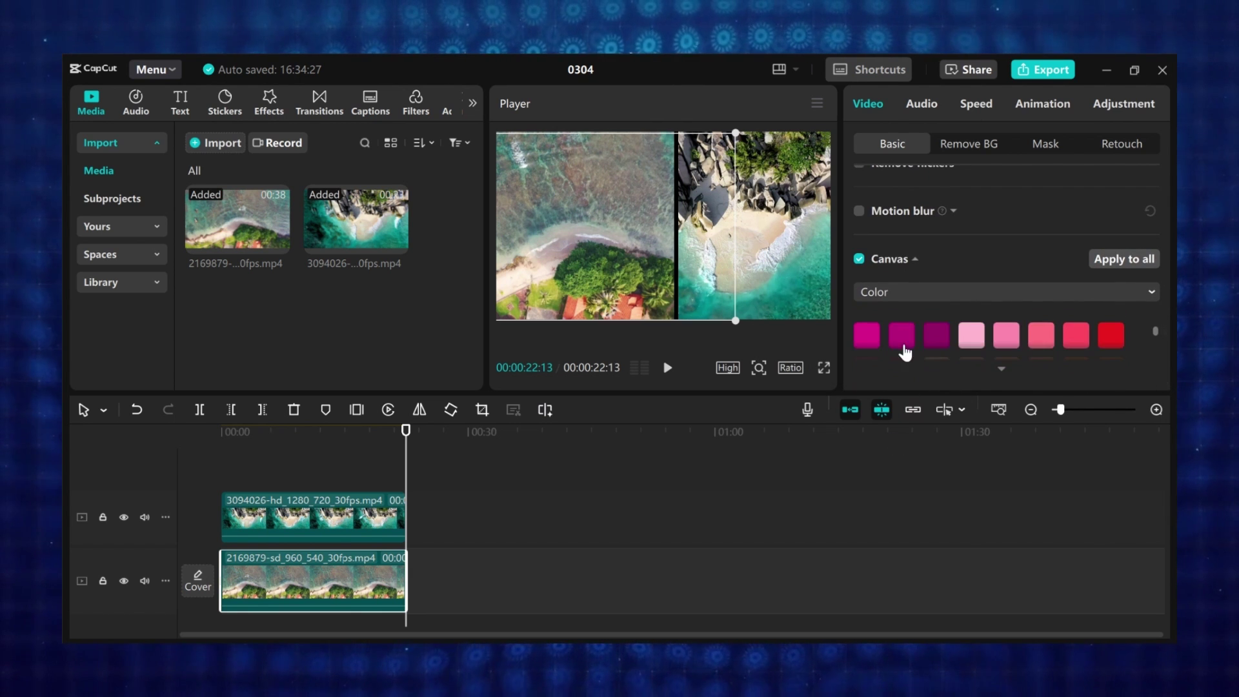
pyautogui.scroll(2, 919, 337)
pyautogui.click(902, 361)
pyautogui.click(900, 328)
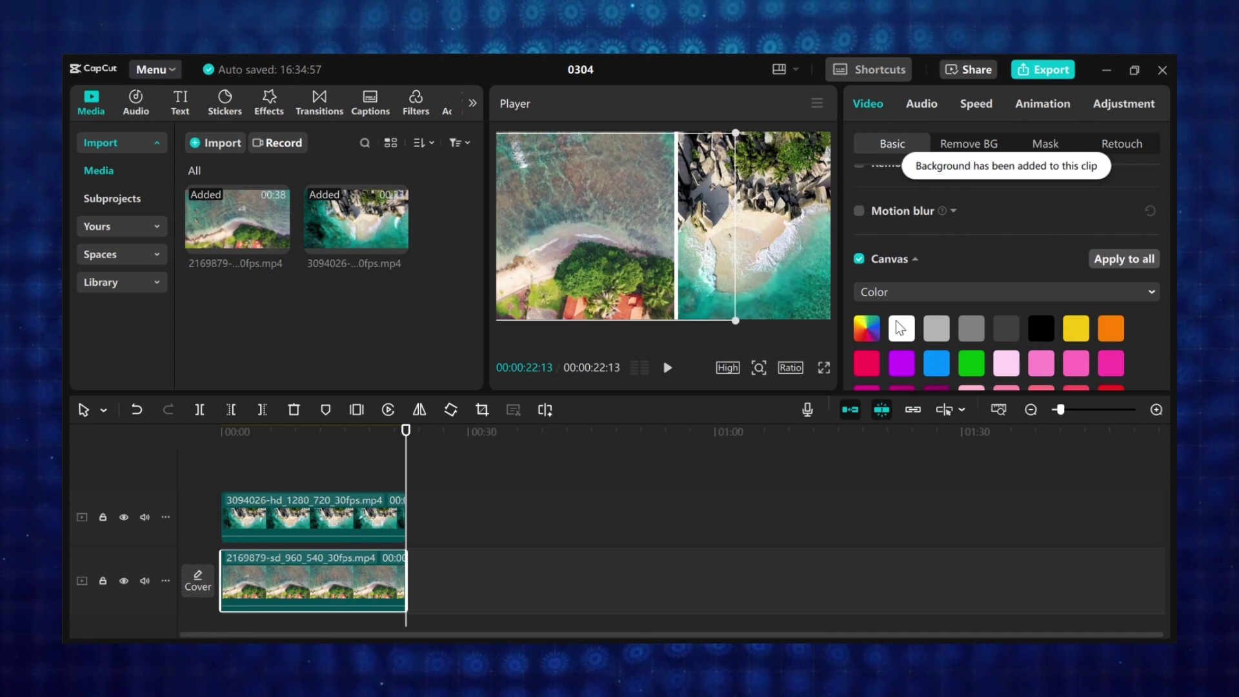
pyautogui.click(934, 362)
pyautogui.click(1089, 335)
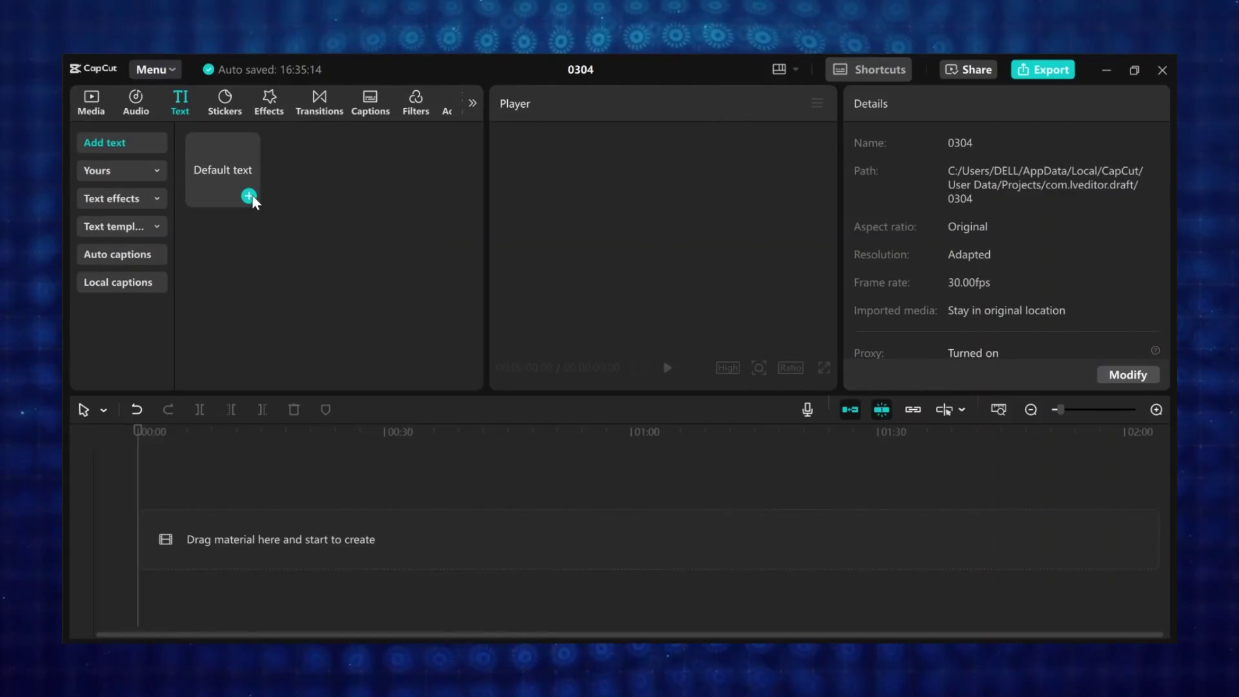
# Add a default text clip, replace its wording with FRAMES, and set the font to Anton.
pyautogui.click(250, 195)
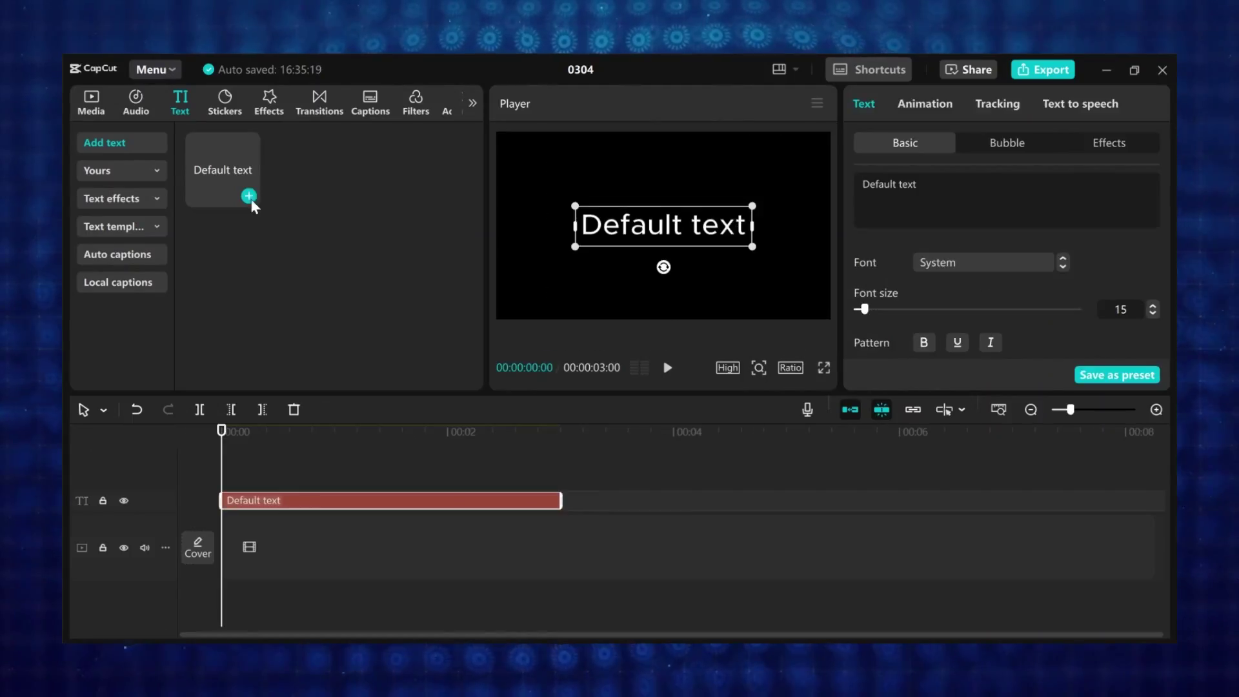
pyautogui.moveTo(929, 183); pyautogui.dragTo(834, 175)
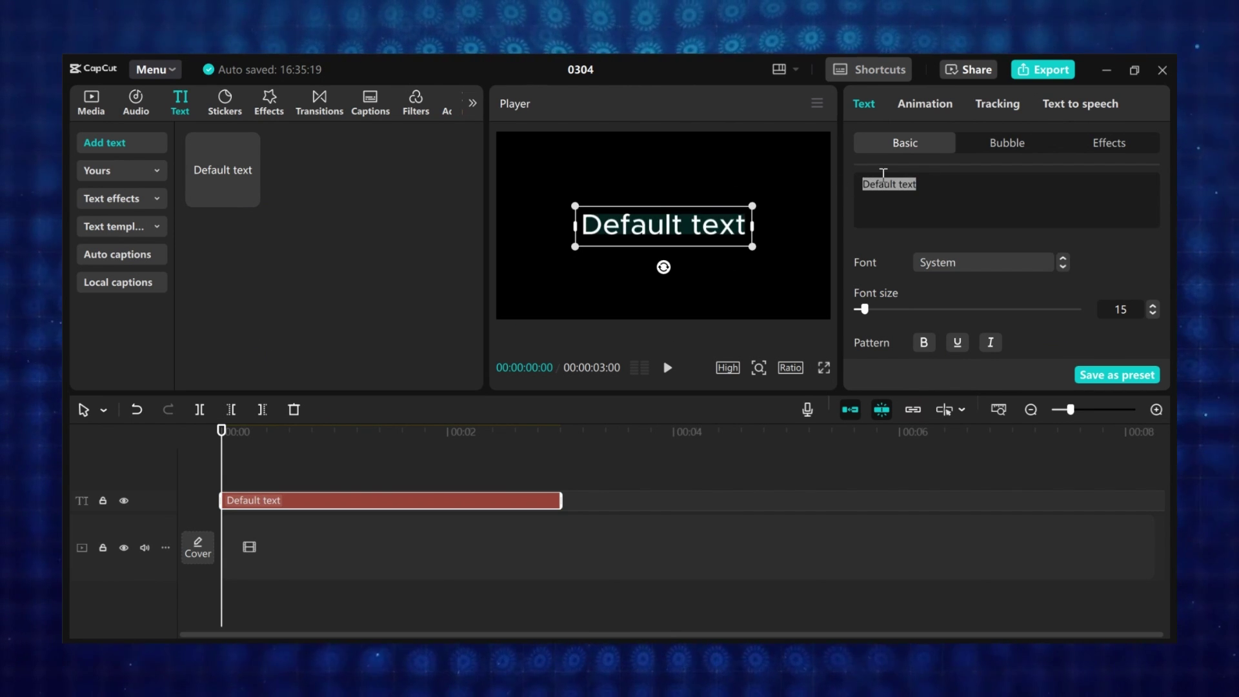
pyautogui.press('BackSpace')
pyautogui.write('FRAMES')
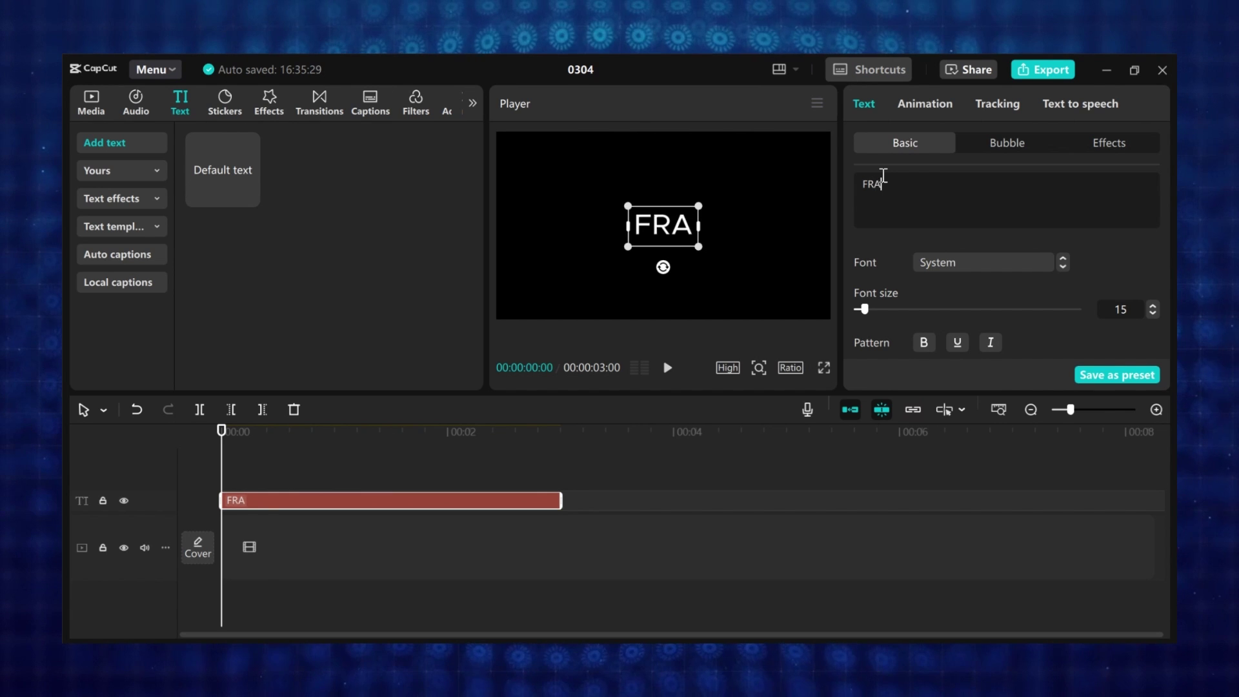
pyautogui.click(939, 262)
pyautogui.click(948, 210)
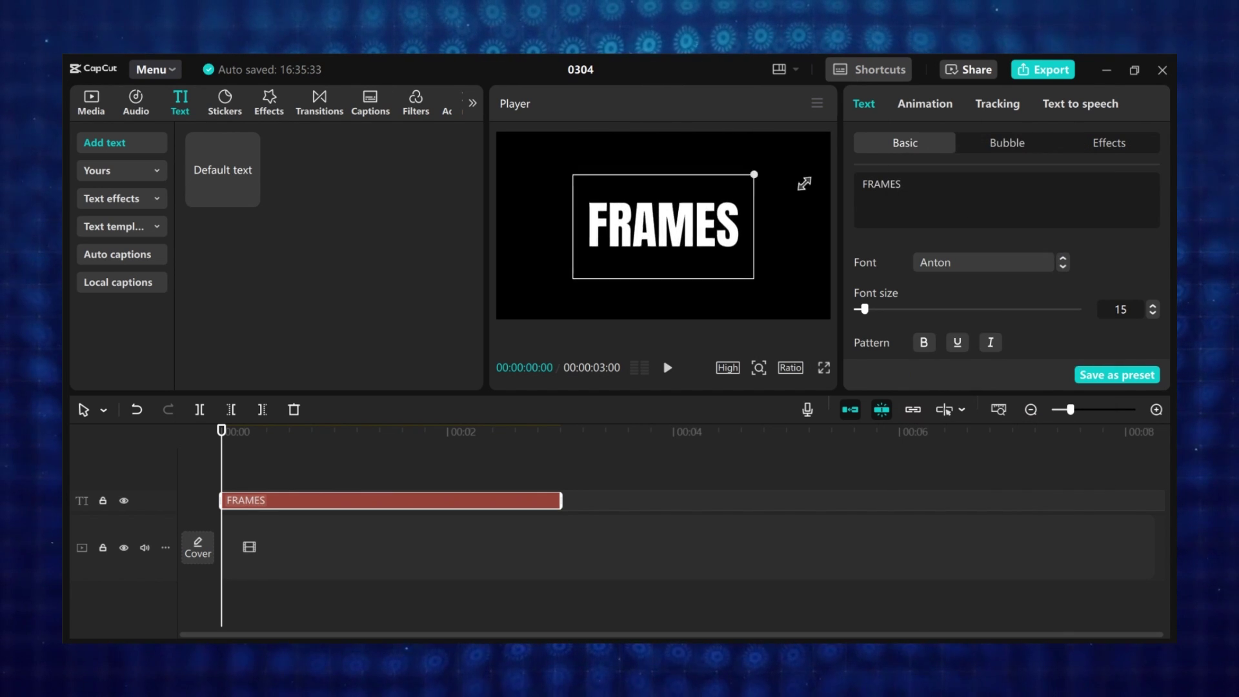
# Nudge FRAMES up, duplicate it, and rotate the copy -180° beneath the original.
pyautogui.moveTo(695, 249); pyautogui.dragTo(695, 234)
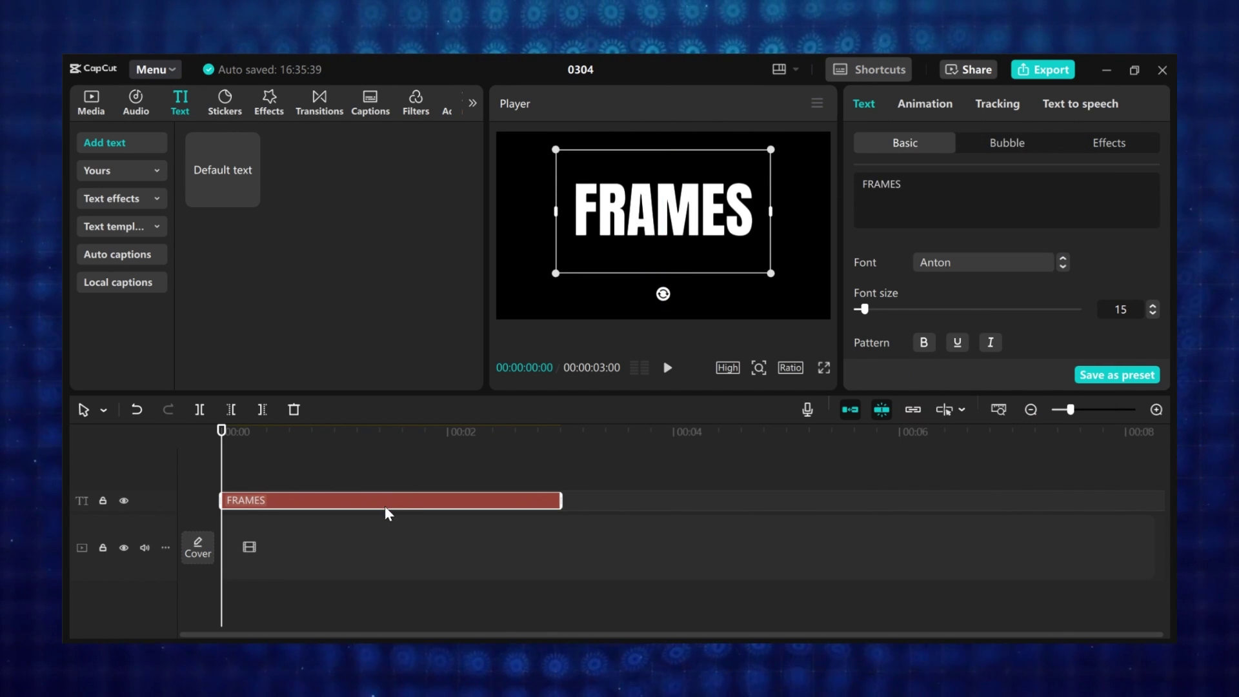
pyautogui.hotkey('ctrl', 'c')
pyautogui.hotkey('ctrl', 'v')
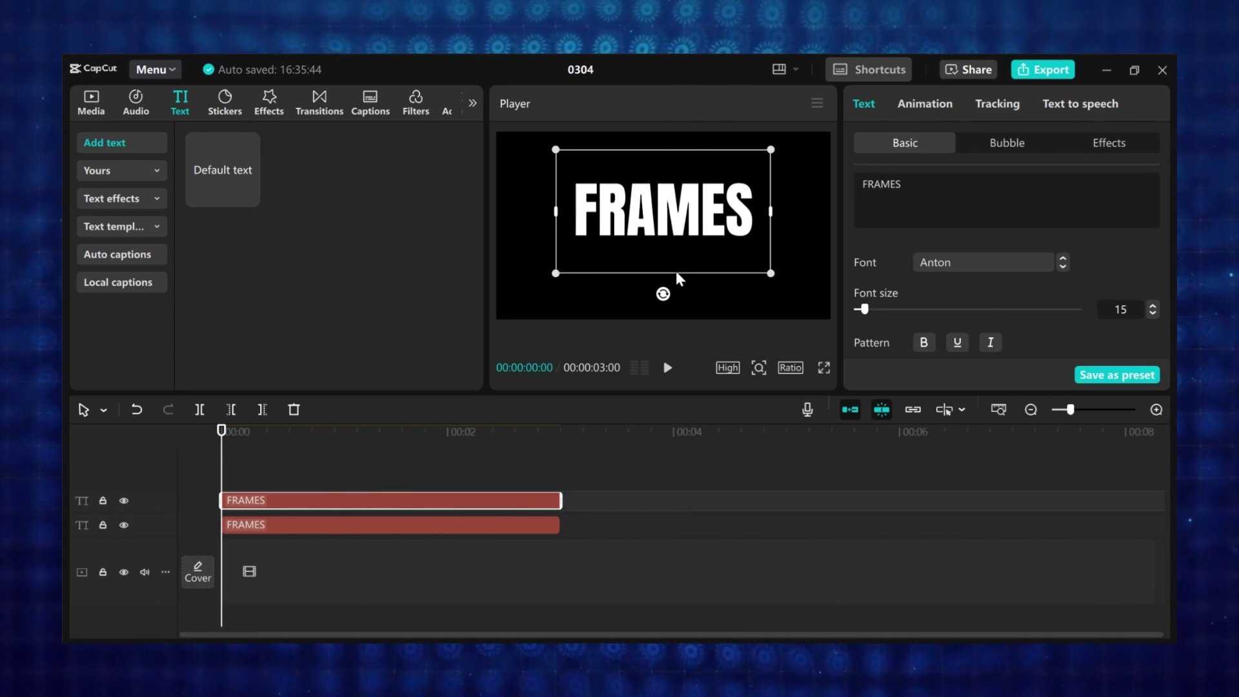
pyautogui.moveTo(675, 270); pyautogui.dragTo(672, 306)
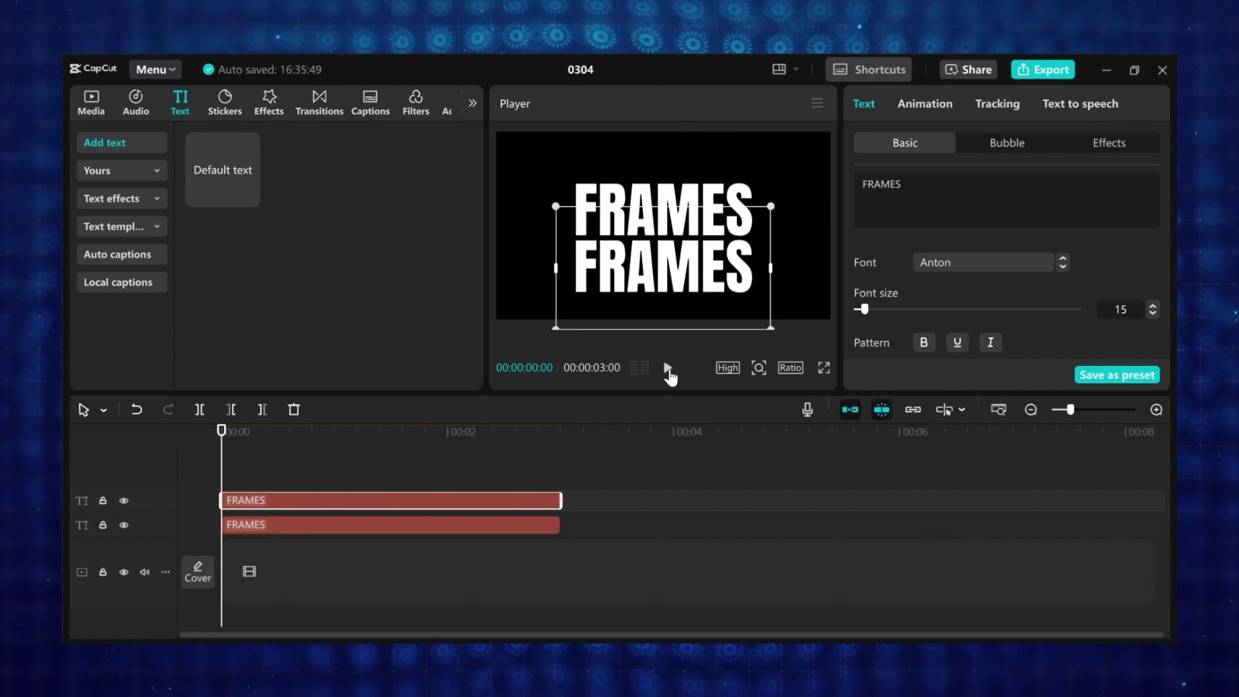
pyautogui.click(753, 369)
pyautogui.moveTo(726, 396); pyautogui.dragTo(715, 395)
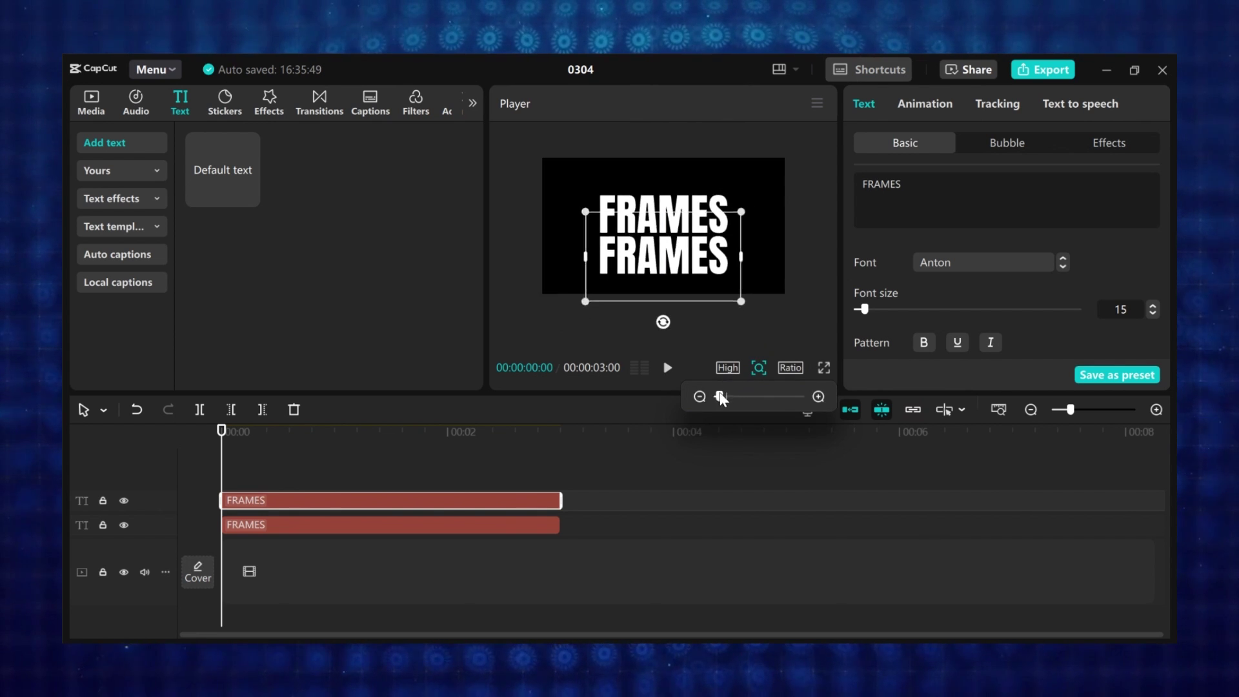
pyautogui.moveTo(663, 306); pyautogui.dragTo(667, 197)
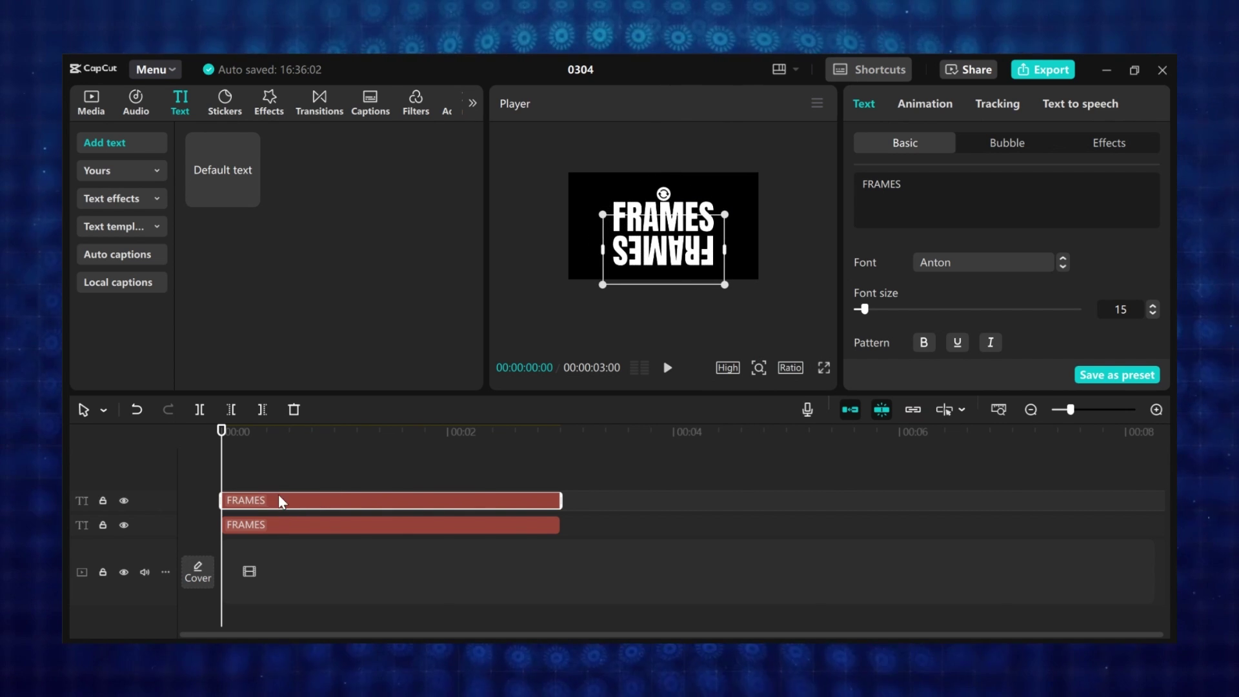
# Combine both FRAMES clips into a compound clip, mirror it, and enlarge the preview.
pyautogui.rightClick(277, 501)
pyautogui.click(361, 451)
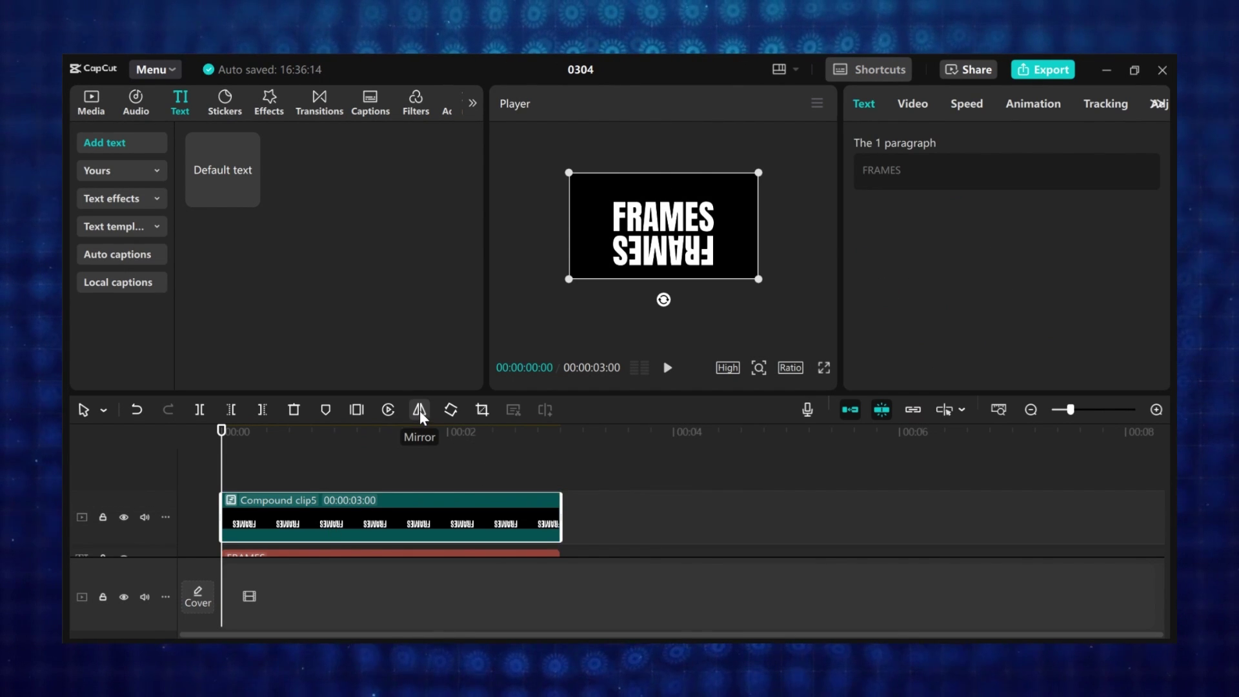
pyautogui.click(420, 411)
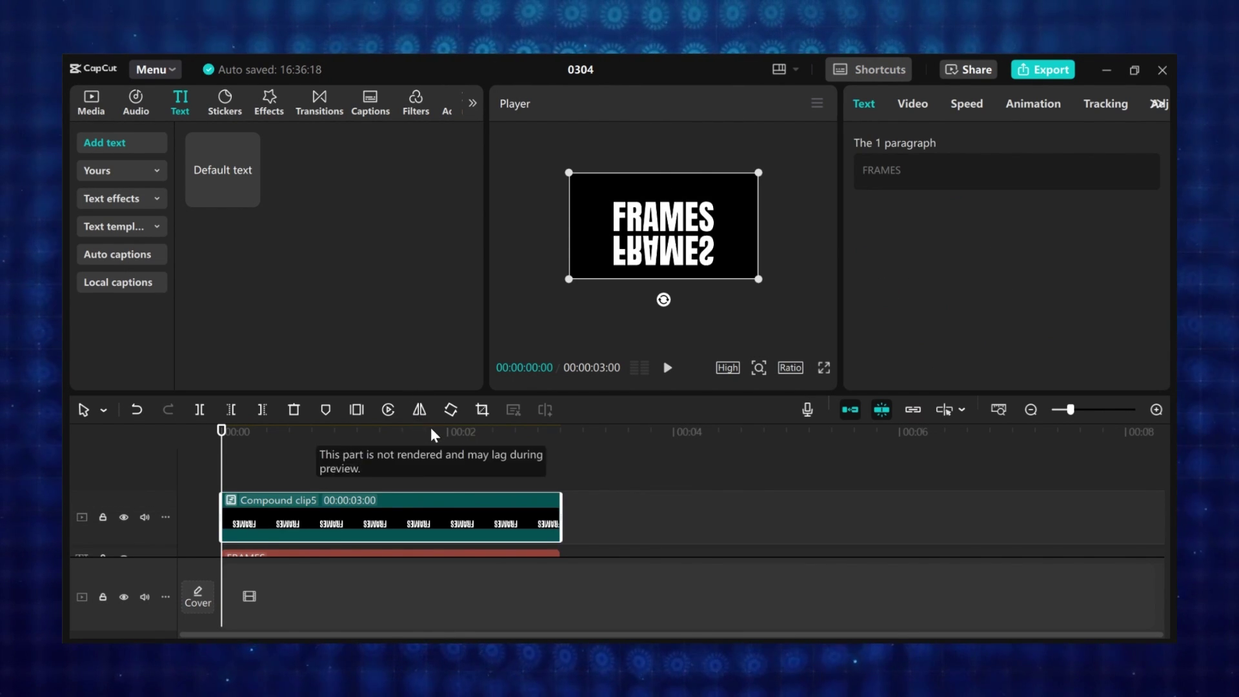
pyautogui.click(758, 367)
pyautogui.click(726, 397)
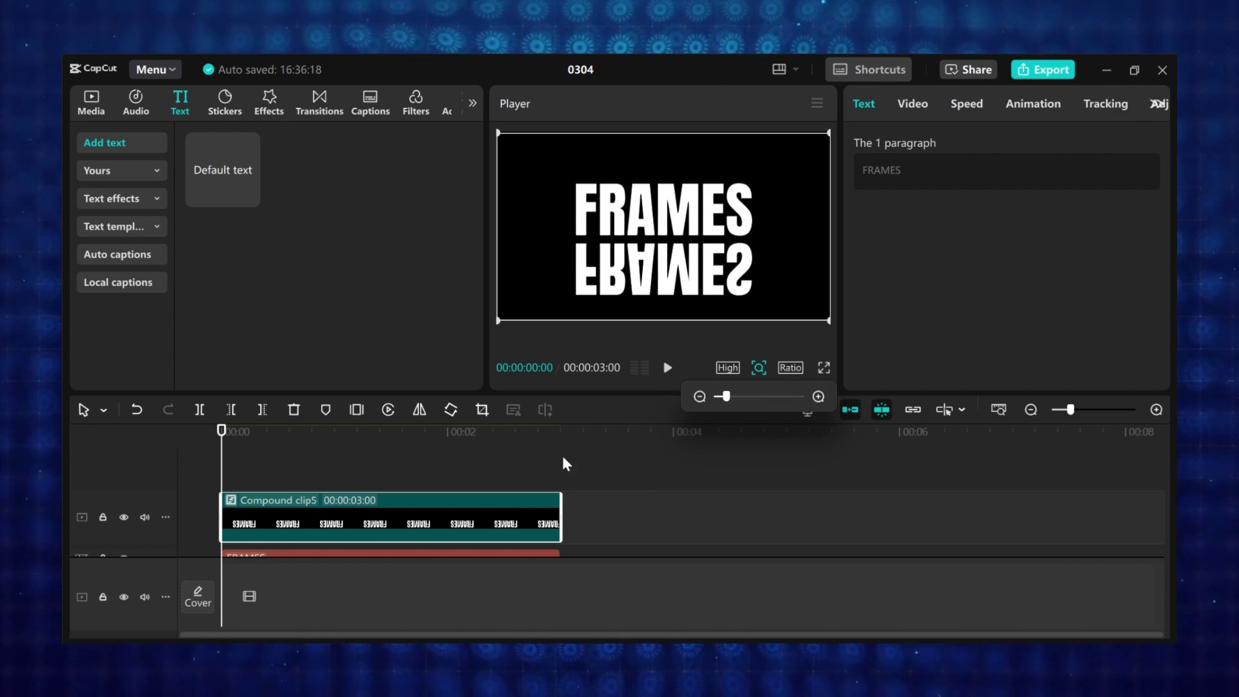
# Add a Split mask at the base of FRAMES and feather it to fade the reflection.
pyautogui.click(912, 104)
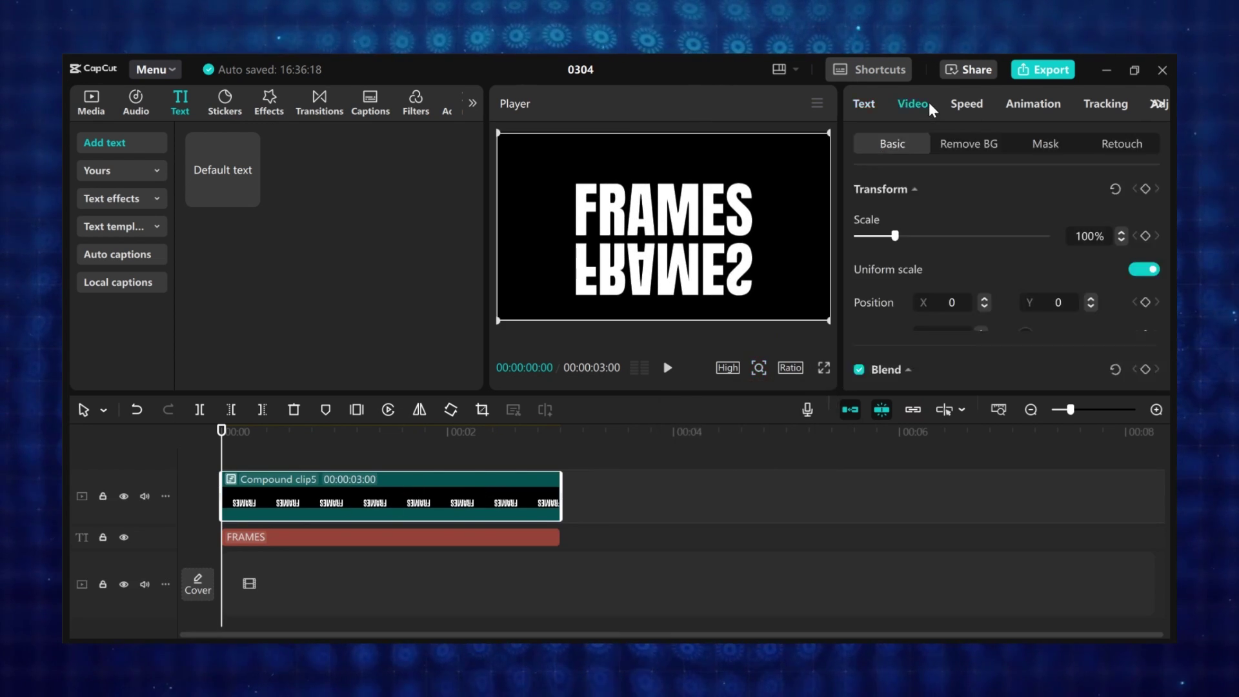
pyautogui.click(1044, 143)
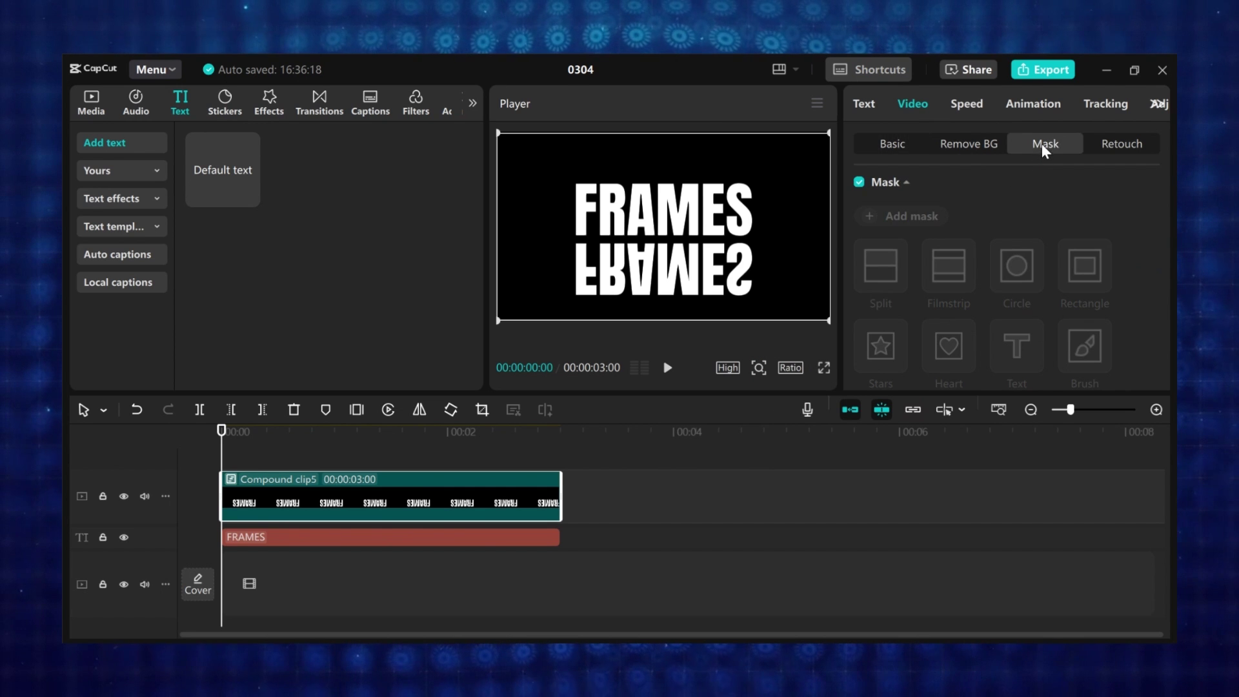
pyautogui.click(893, 219)
pyautogui.click(879, 267)
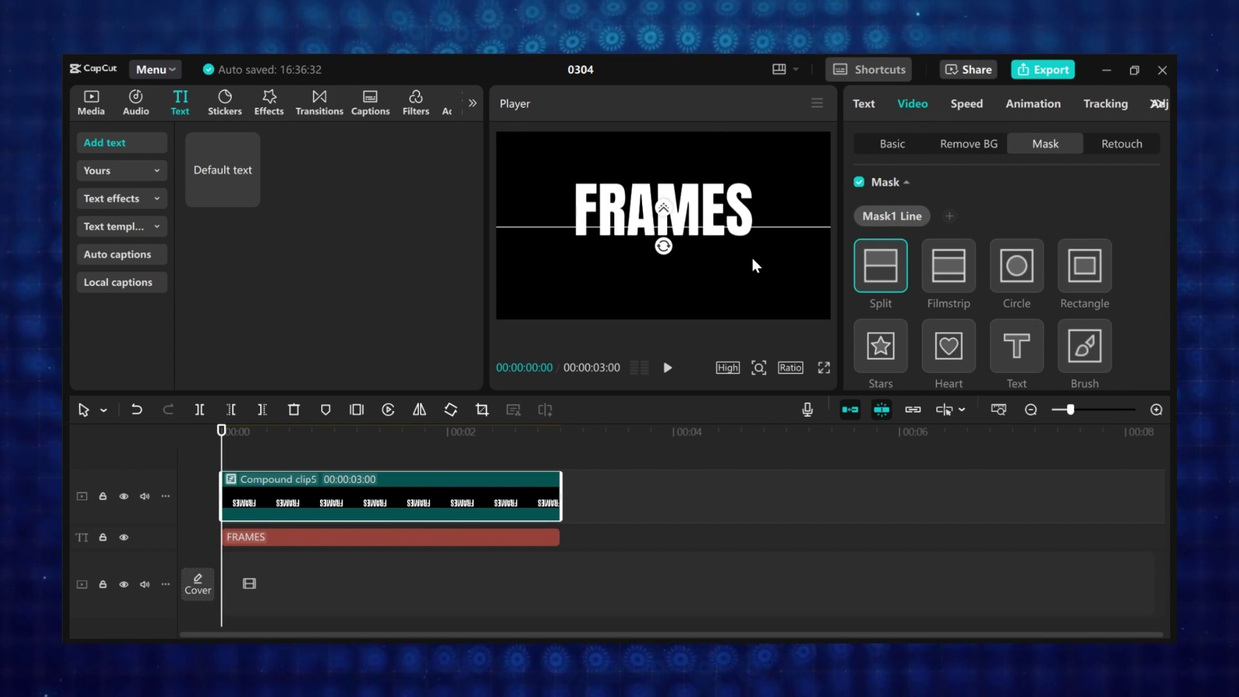
pyautogui.moveTo(722, 231); pyautogui.dragTo(726, 257)
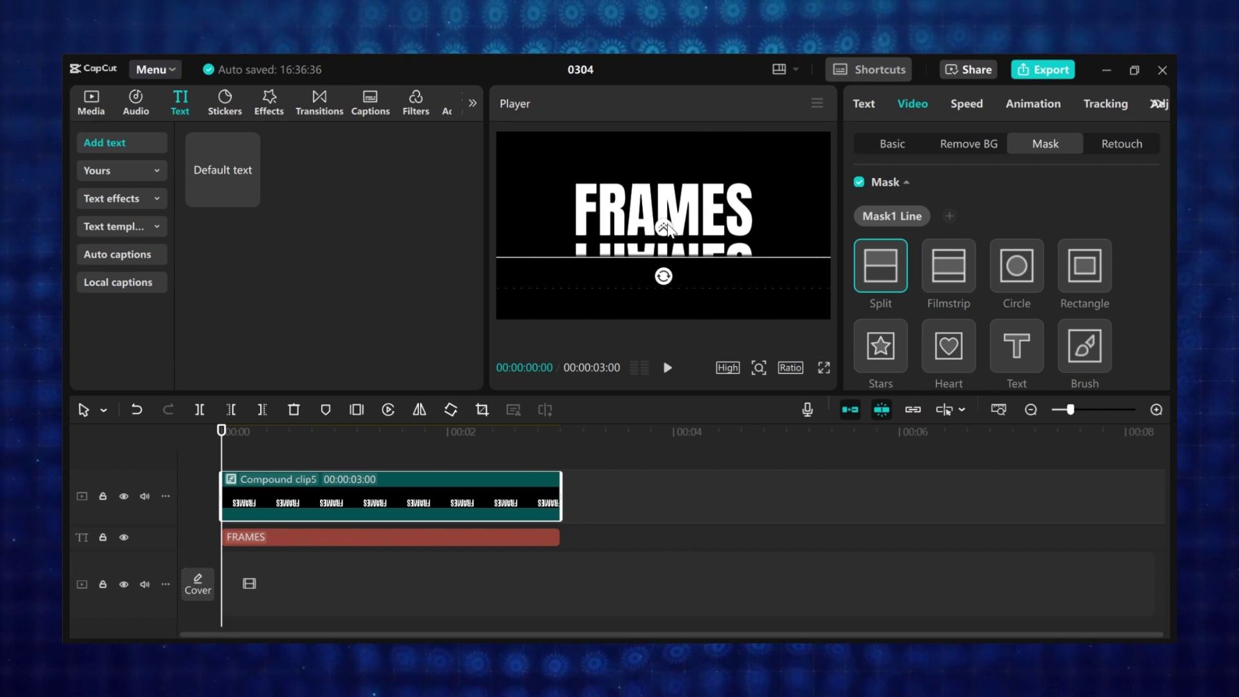
pyautogui.moveTo(665, 226); pyautogui.dragTo(679, 213)
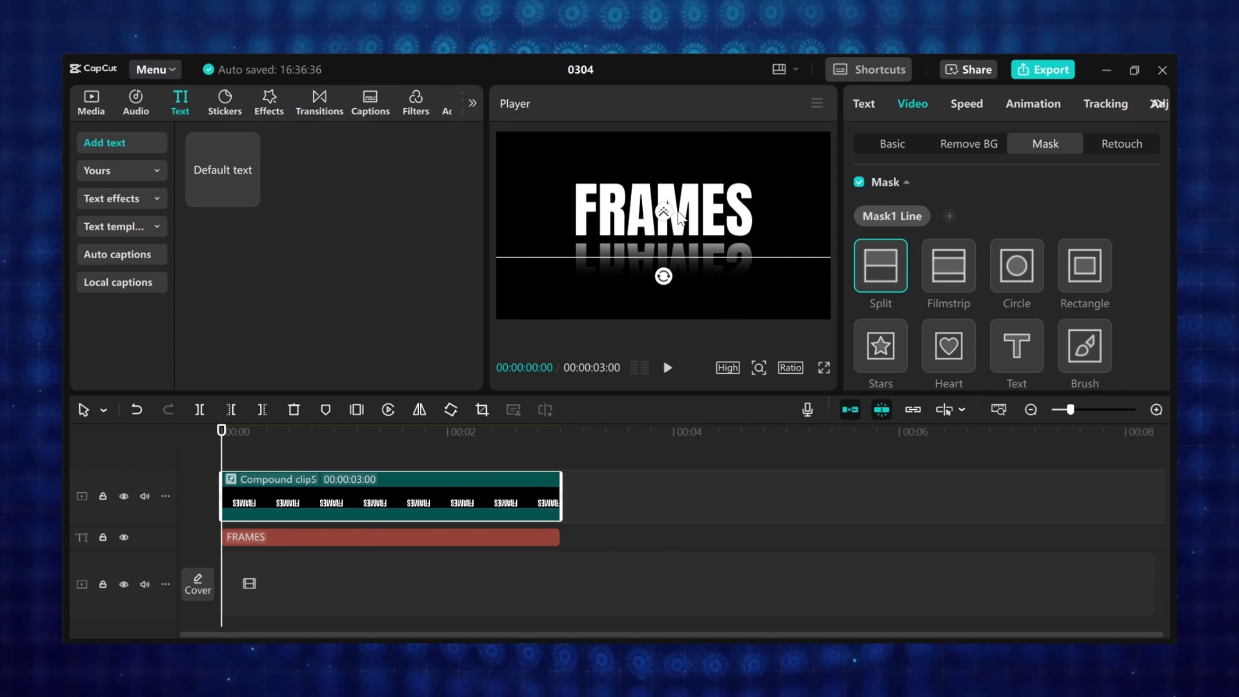
# Review the faded reflection, then add the 17-second mountain hiker video to the timeline.
pyautogui.click(400, 465)
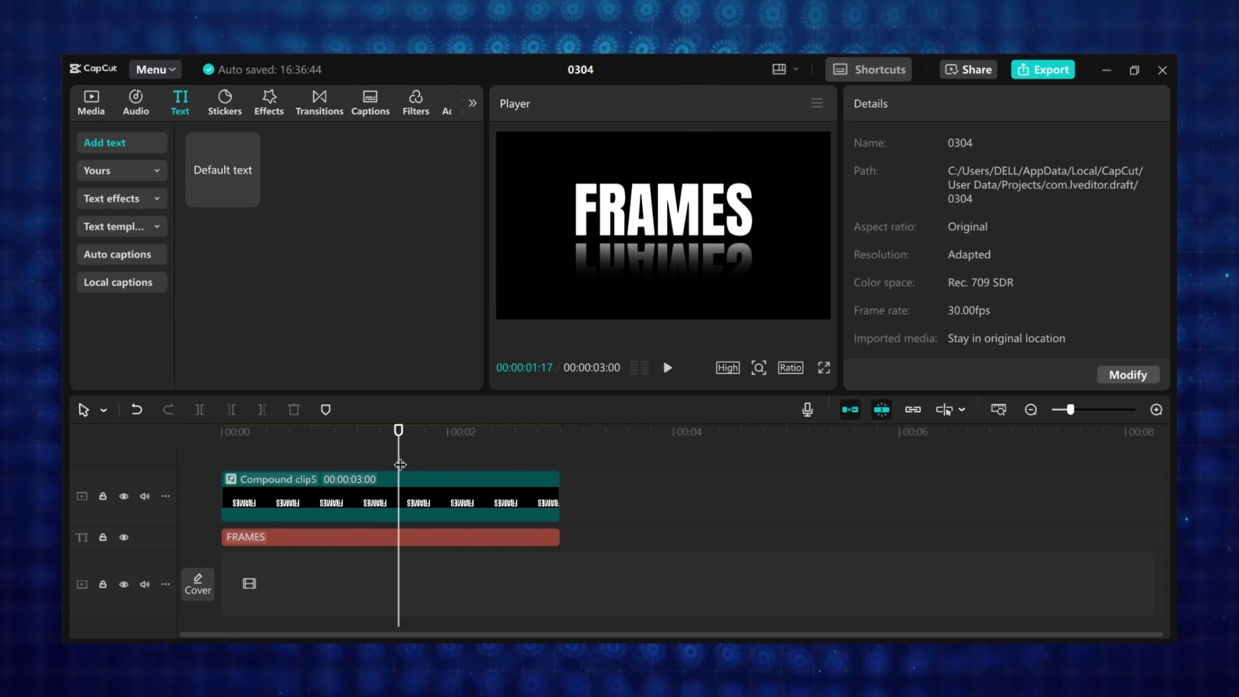
pyautogui.hotkey('ctrl', 'z')
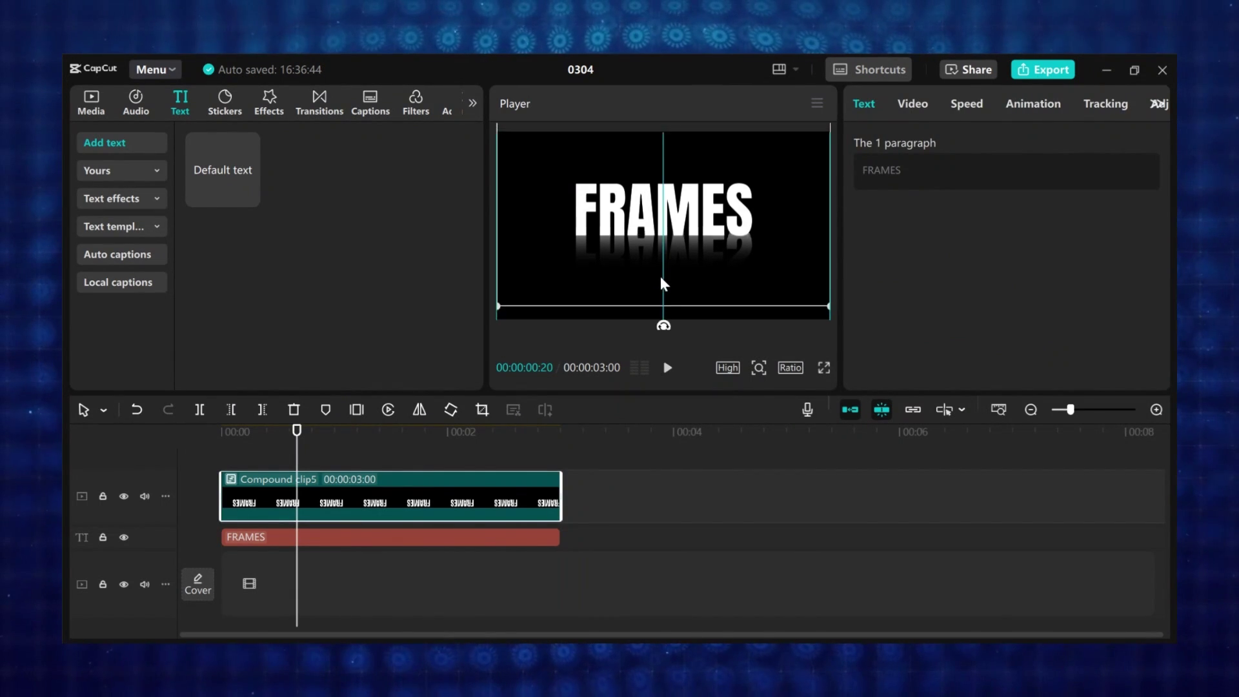
pyautogui.click(665, 296)
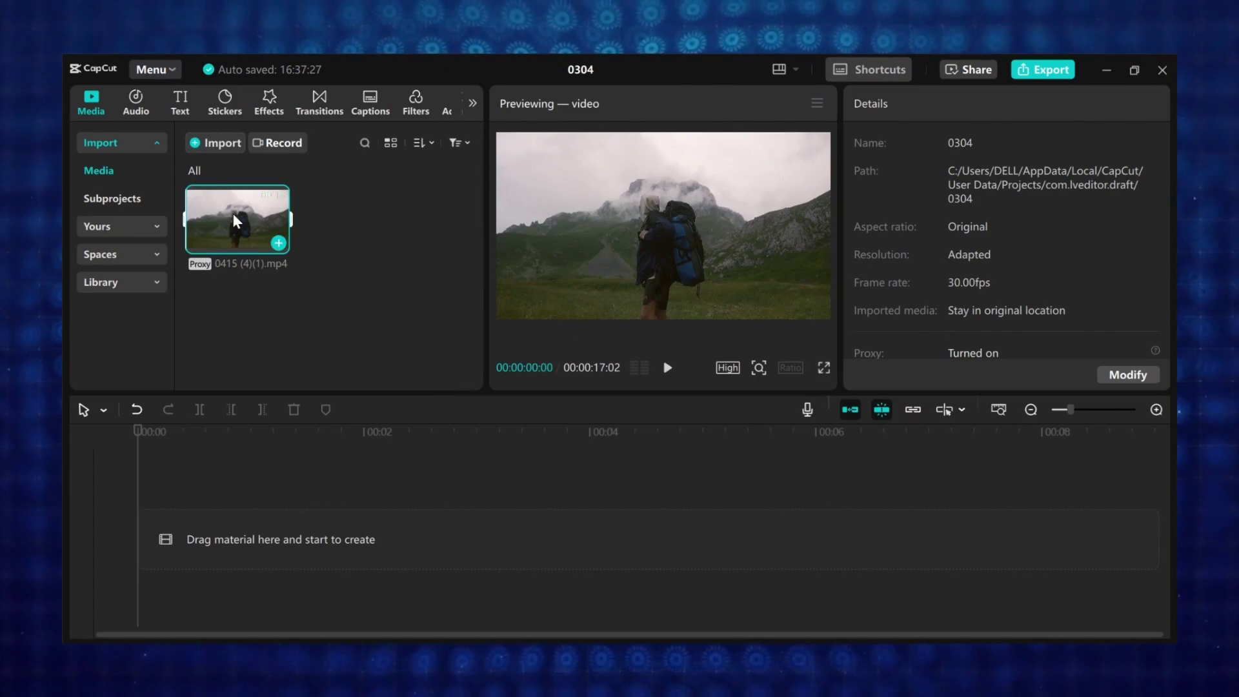
pyautogui.moveTo(234, 221); pyautogui.dragTo(249, 466)
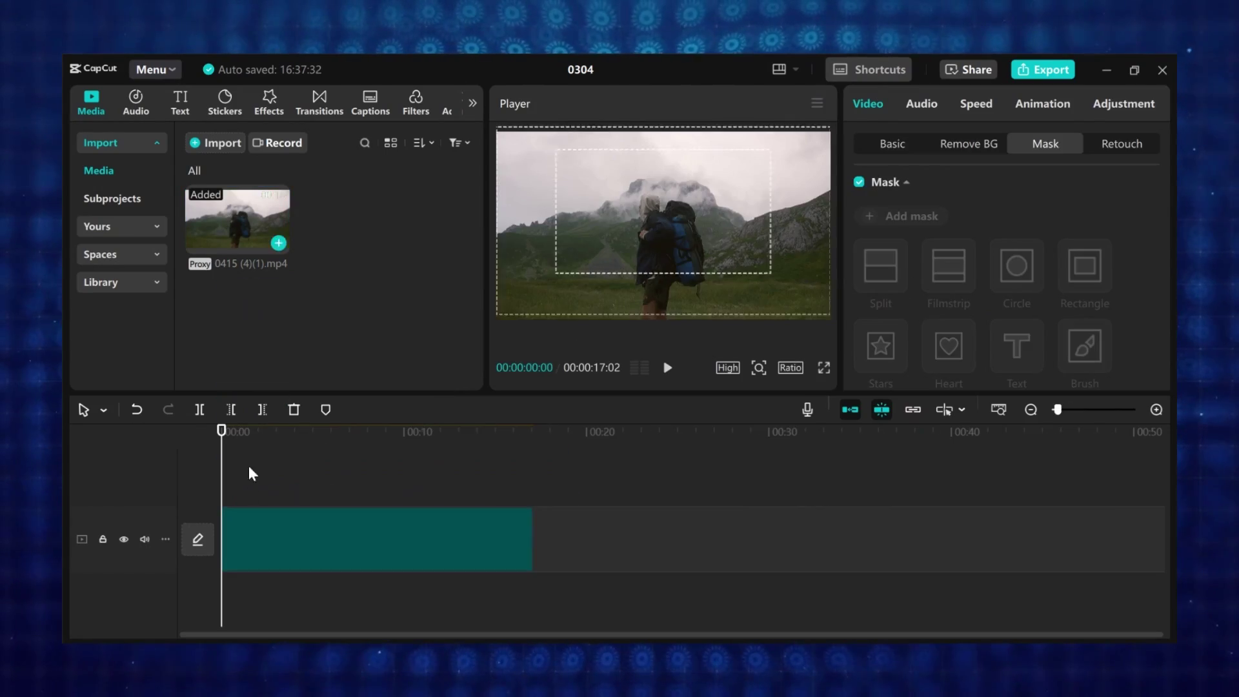
# Add a Filmstrip mask to the hiker clip, leaving thin black bars.
pyautogui.click(888, 153)
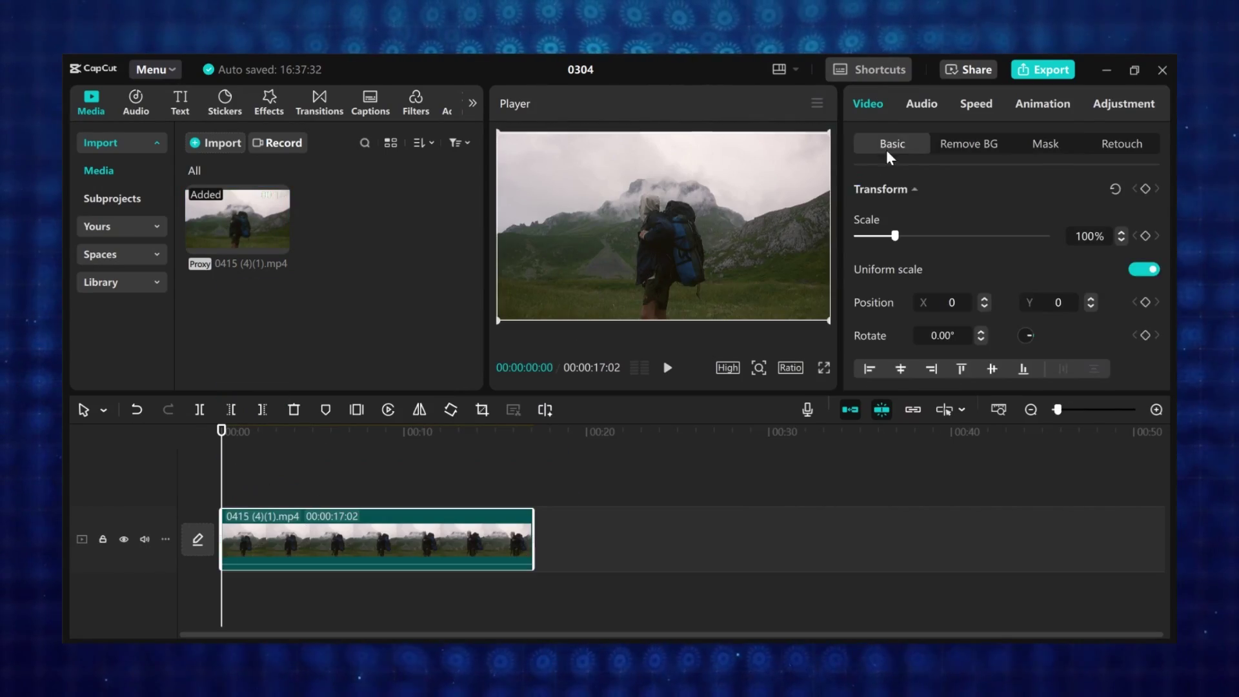
pyautogui.click(1060, 145)
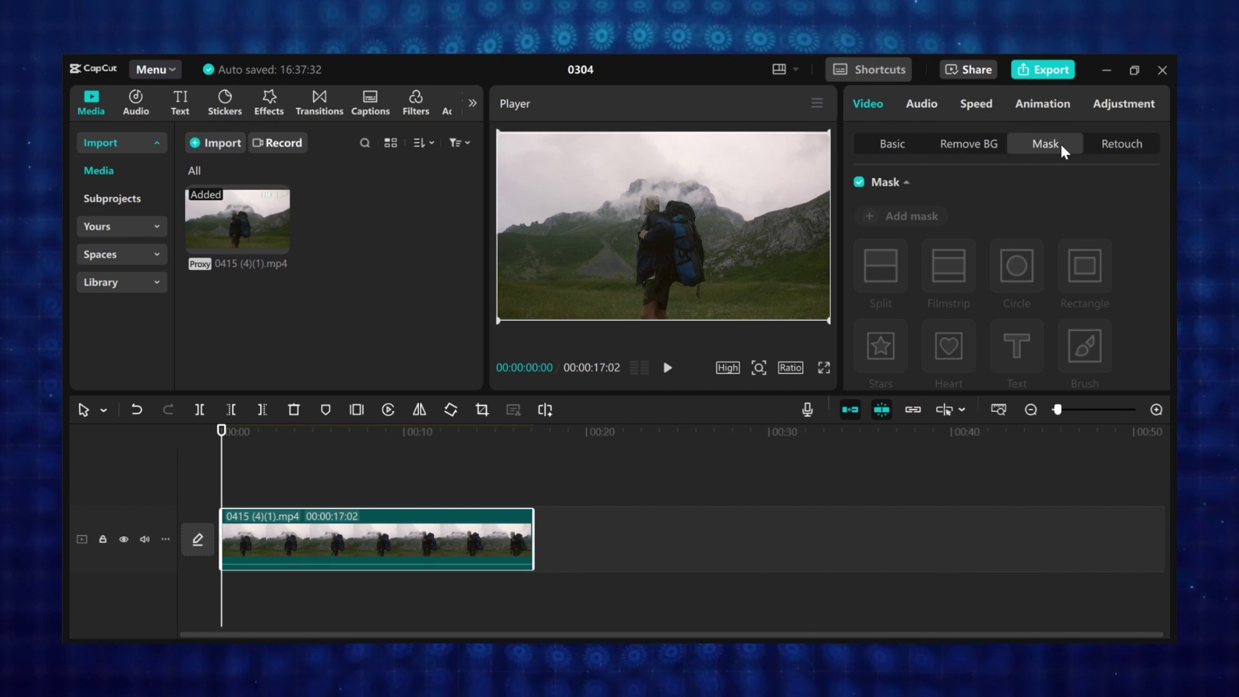
pyautogui.click(936, 216)
pyautogui.click(938, 266)
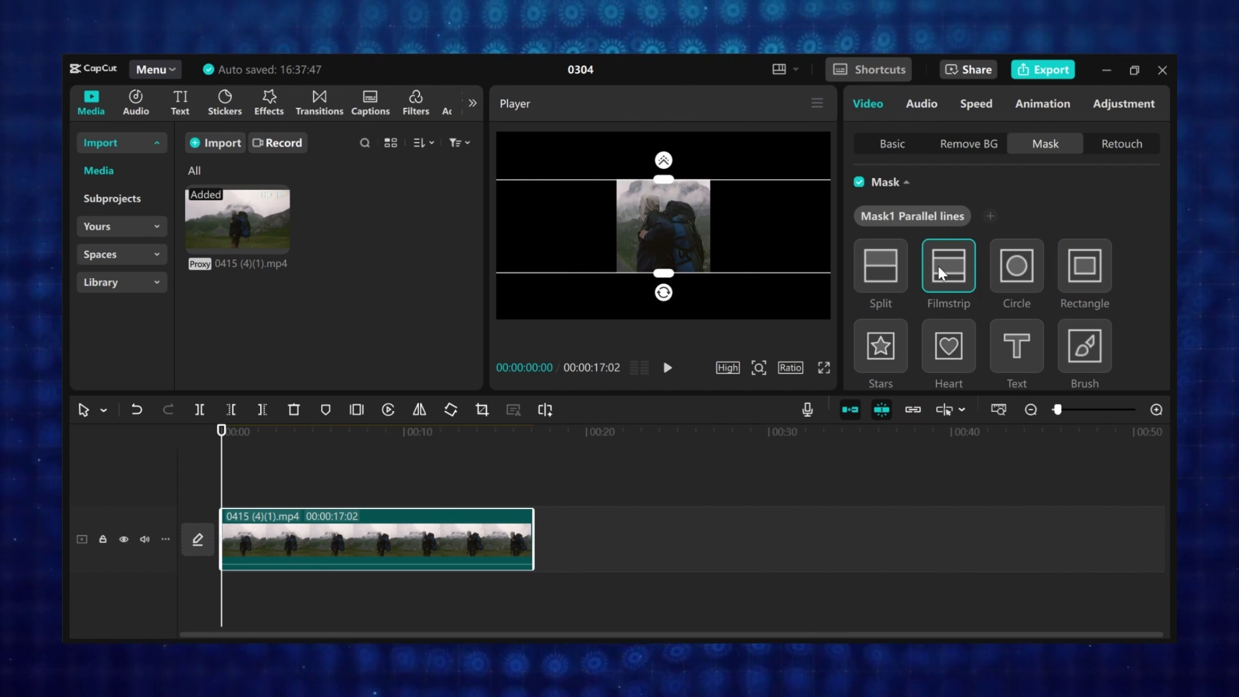
pyautogui.moveTo(669, 168); pyautogui.dragTo(668, 163)
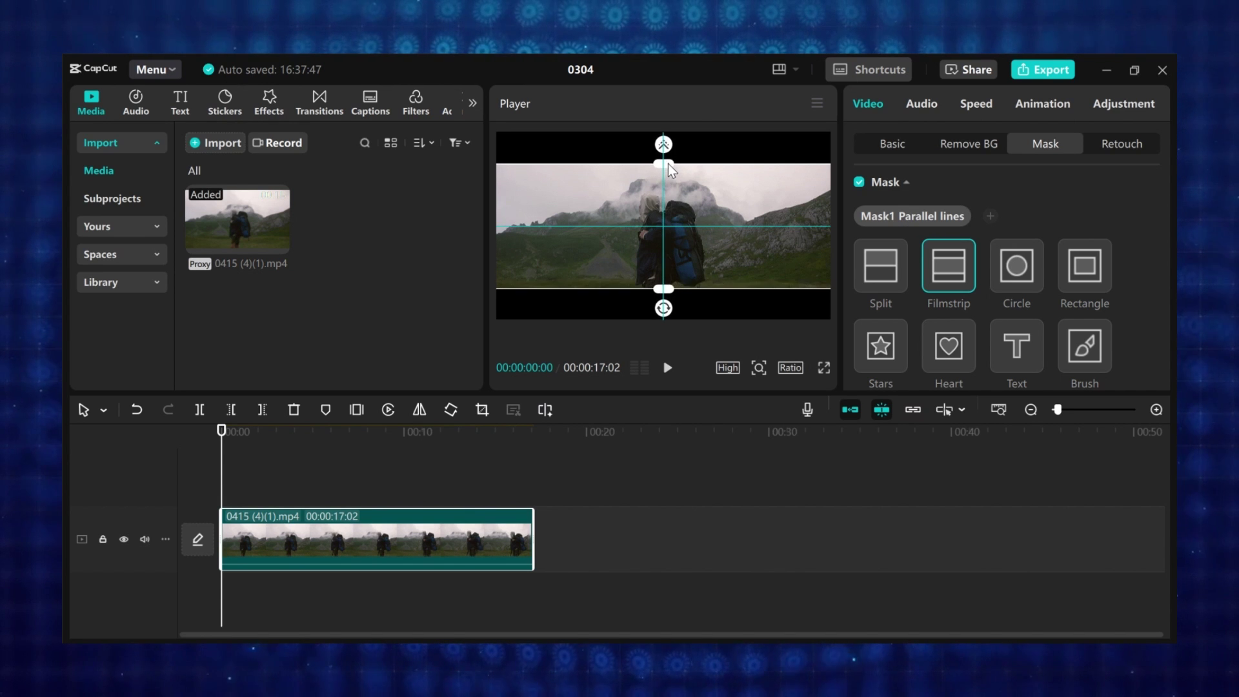
pyautogui.scroll(-4, 1032, 289)
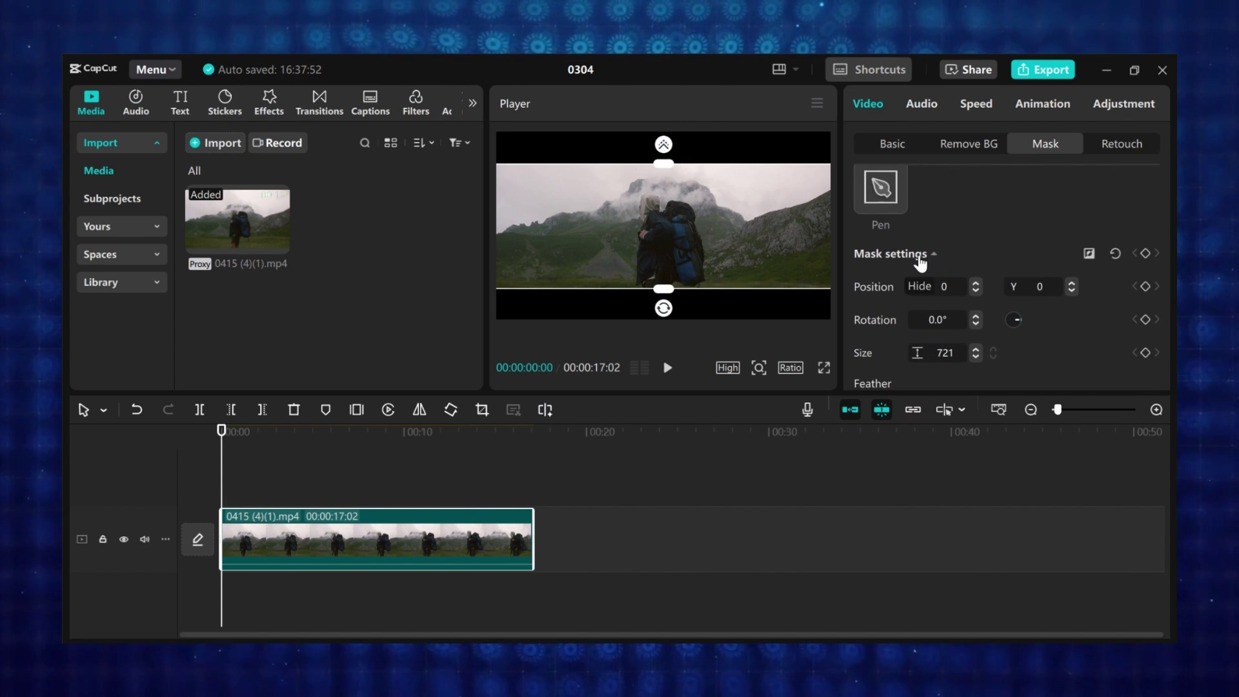
# Keyframe the mask at the start (size 721) and open it to full frame (1080) at 3:12.
pyautogui.click(1144, 253)
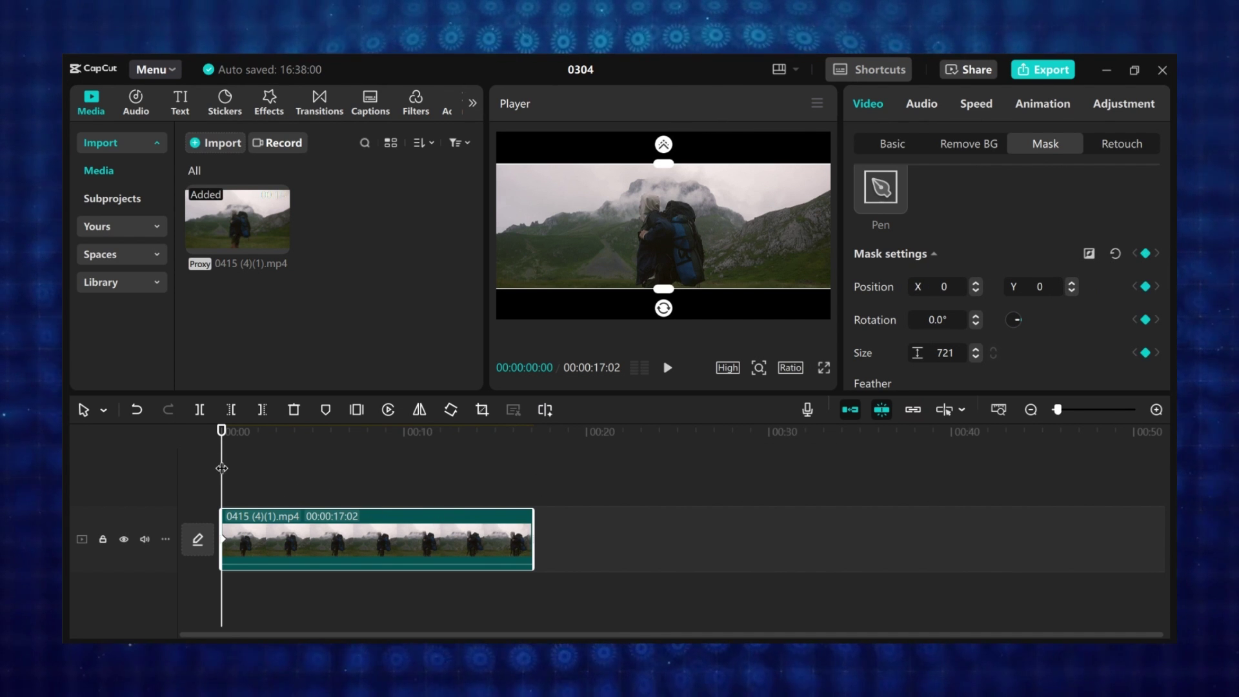
pyautogui.moveTo(222, 468); pyautogui.dragTo(284, 492)
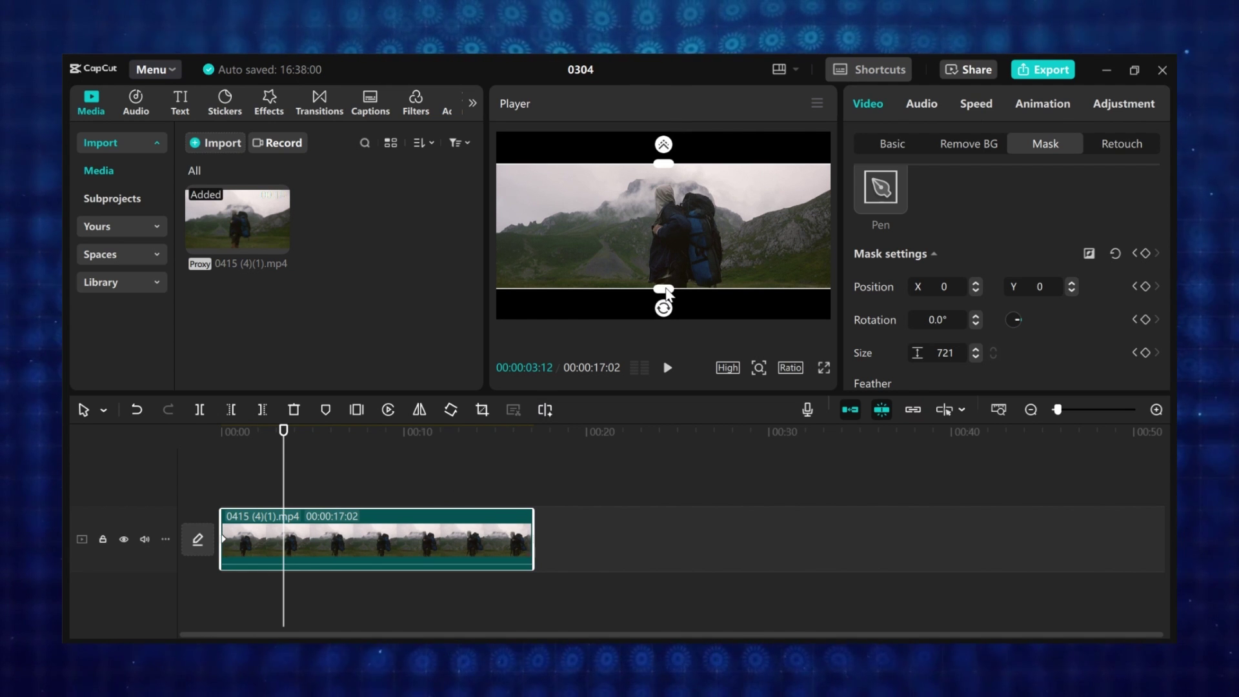
pyautogui.moveTo(667, 294); pyautogui.dragTo(667, 326)
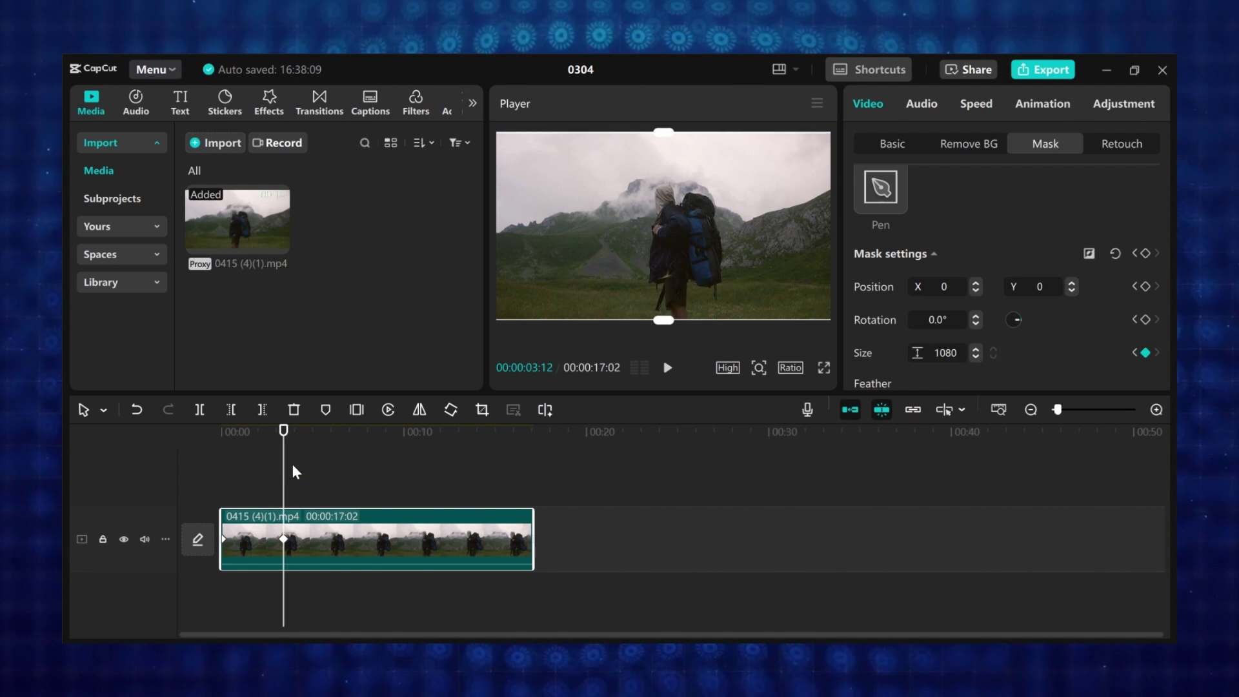
pyautogui.moveTo(284, 469); pyautogui.dragTo(194, 467)
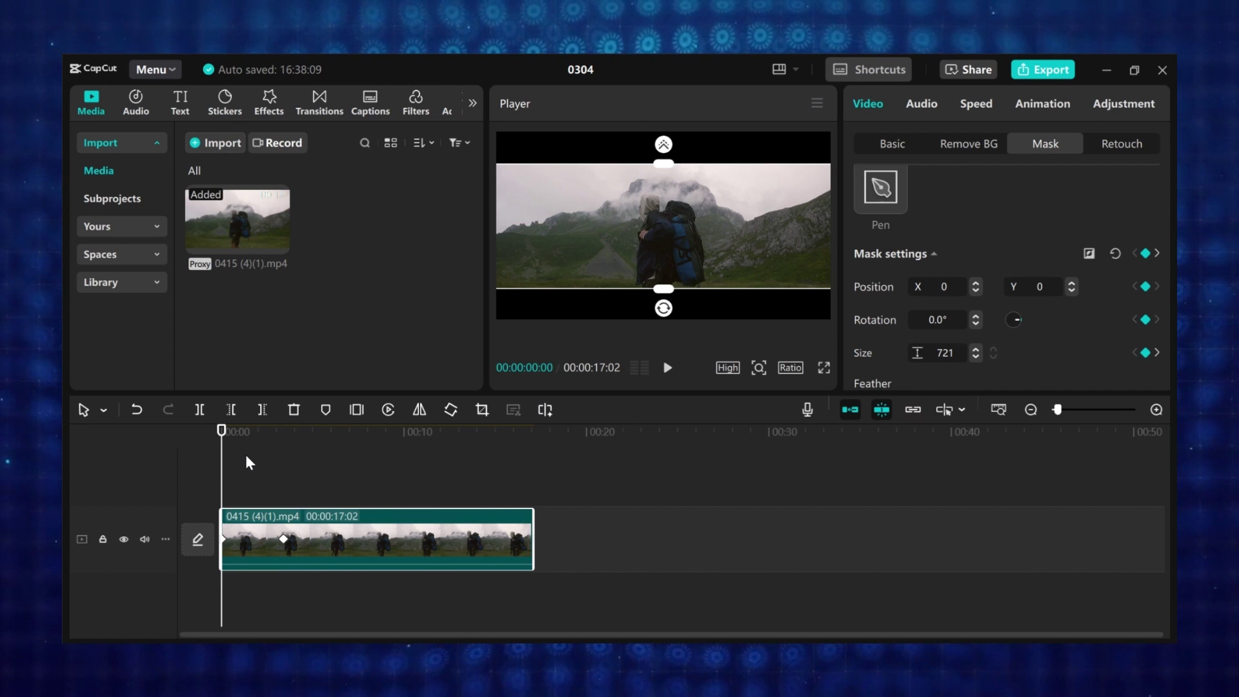
# Hold the full-frame mask with a 4:15 keyframe and close the black bars back in by 7:05.
pyautogui.press('space')
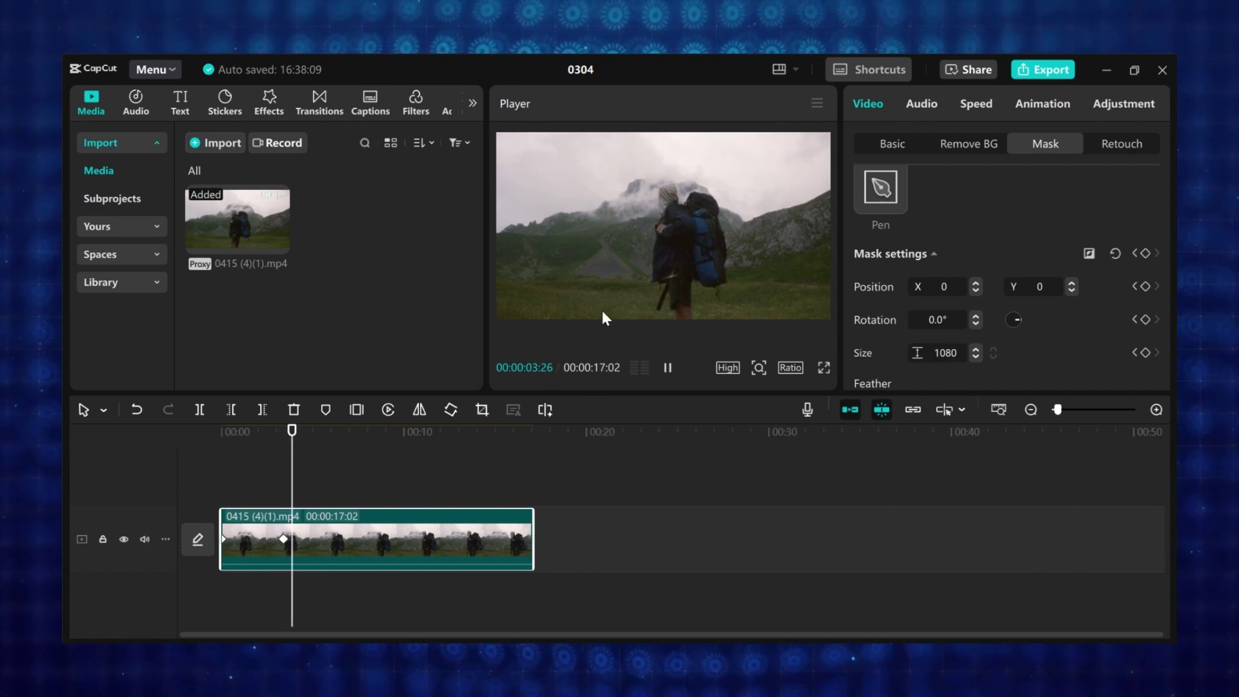
pyautogui.press('space')
pyautogui.moveTo(297, 490); pyautogui.dragTo(304, 516)
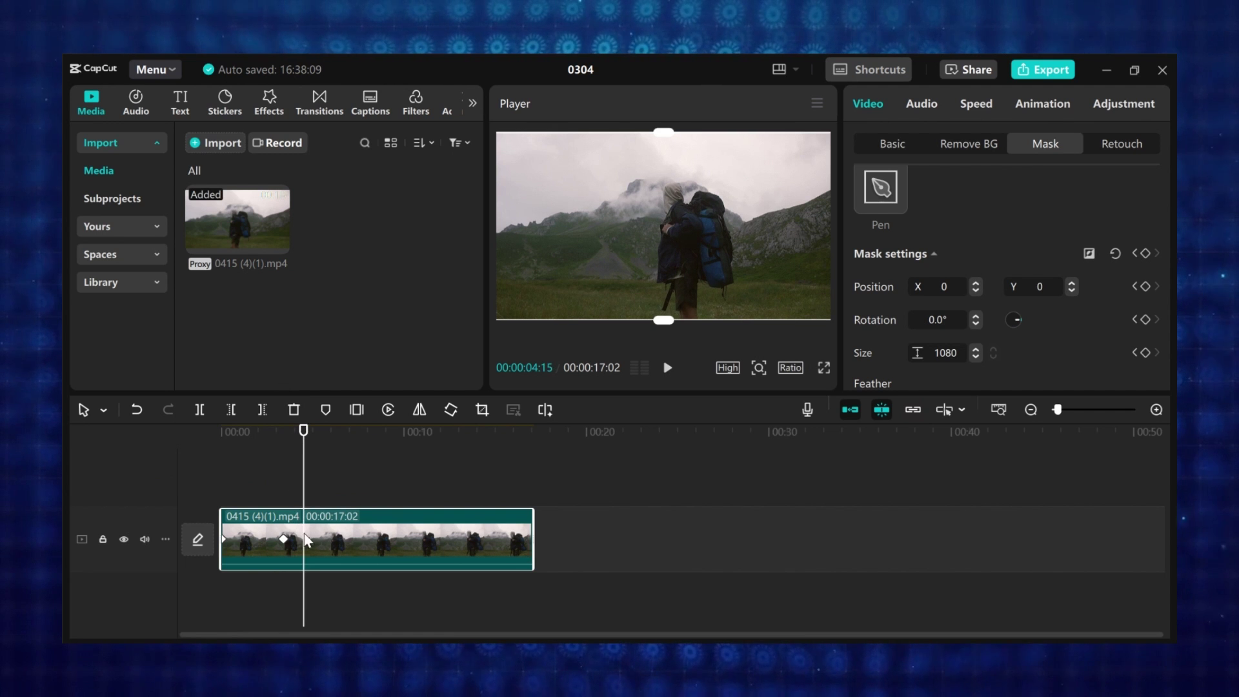
pyautogui.click(1147, 253)
pyautogui.moveTo(307, 483); pyautogui.dragTo(352, 491)
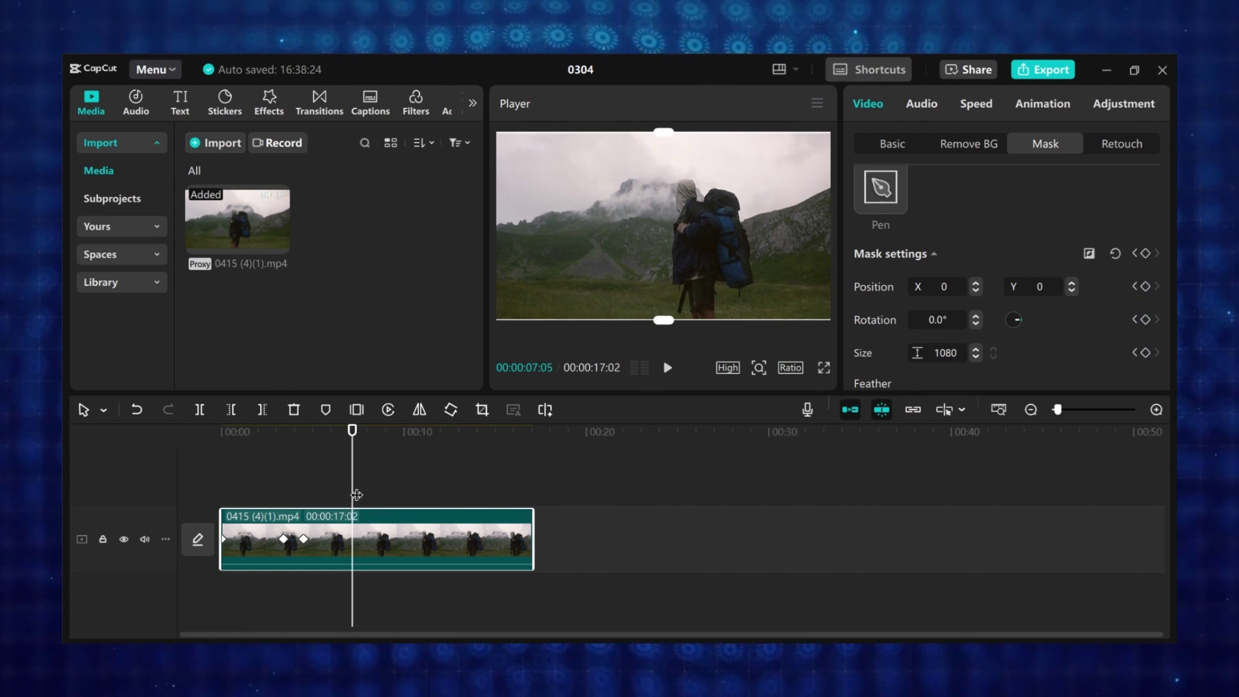
pyautogui.moveTo(664, 320); pyautogui.dragTo(671, 290)
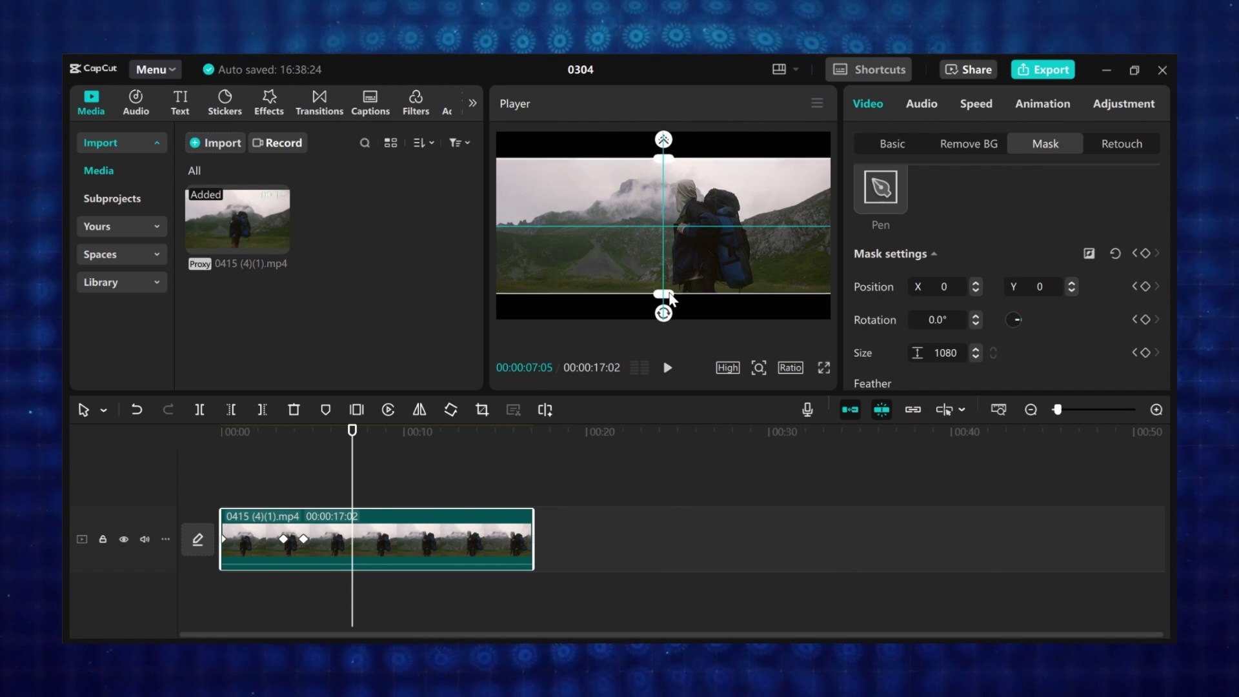
pyautogui.click(284, 488)
pyautogui.press('space')
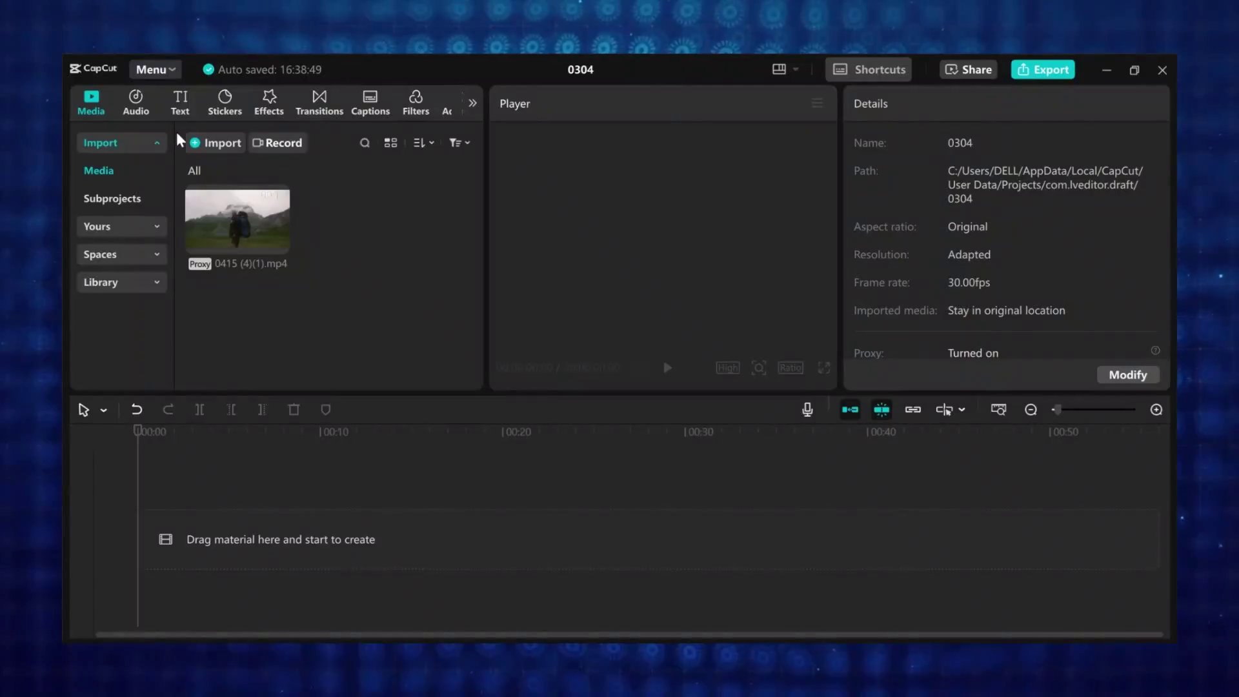
# Add a new text clip reading FRAMES in the Anton font.
pyautogui.click(182, 102)
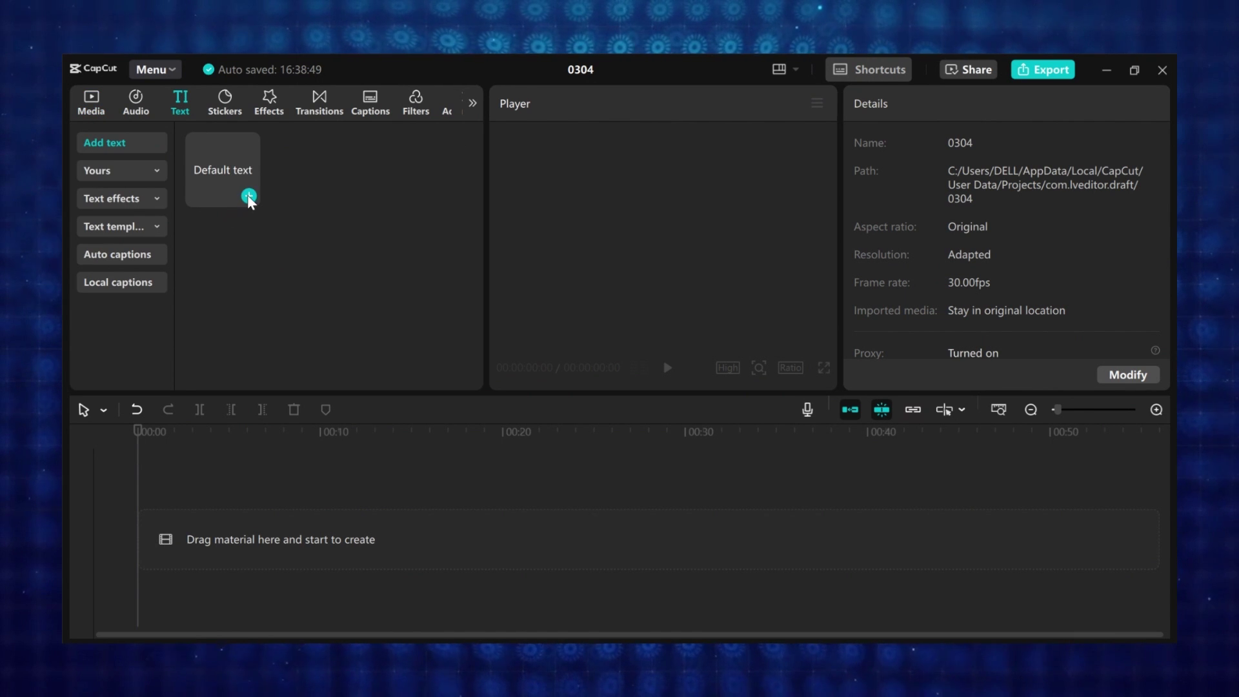
pyautogui.click(249, 196)
pyautogui.moveTo(930, 184); pyautogui.dragTo(838, 181)
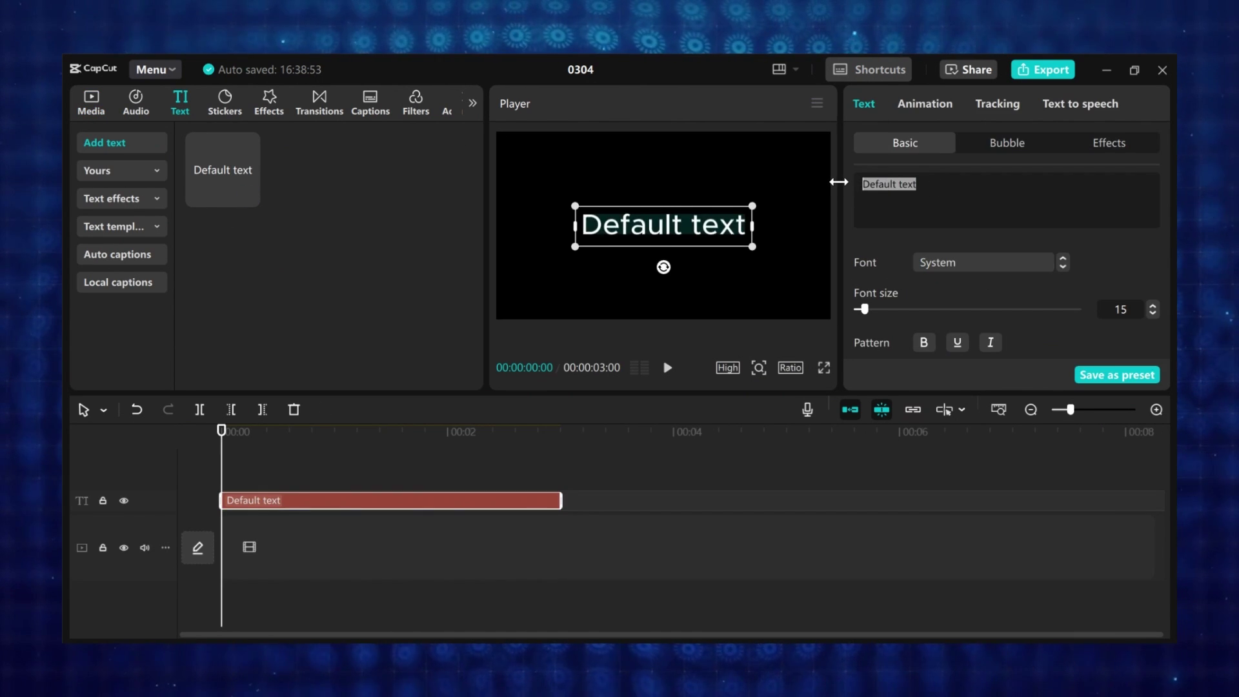
pyautogui.write('FRAMES')
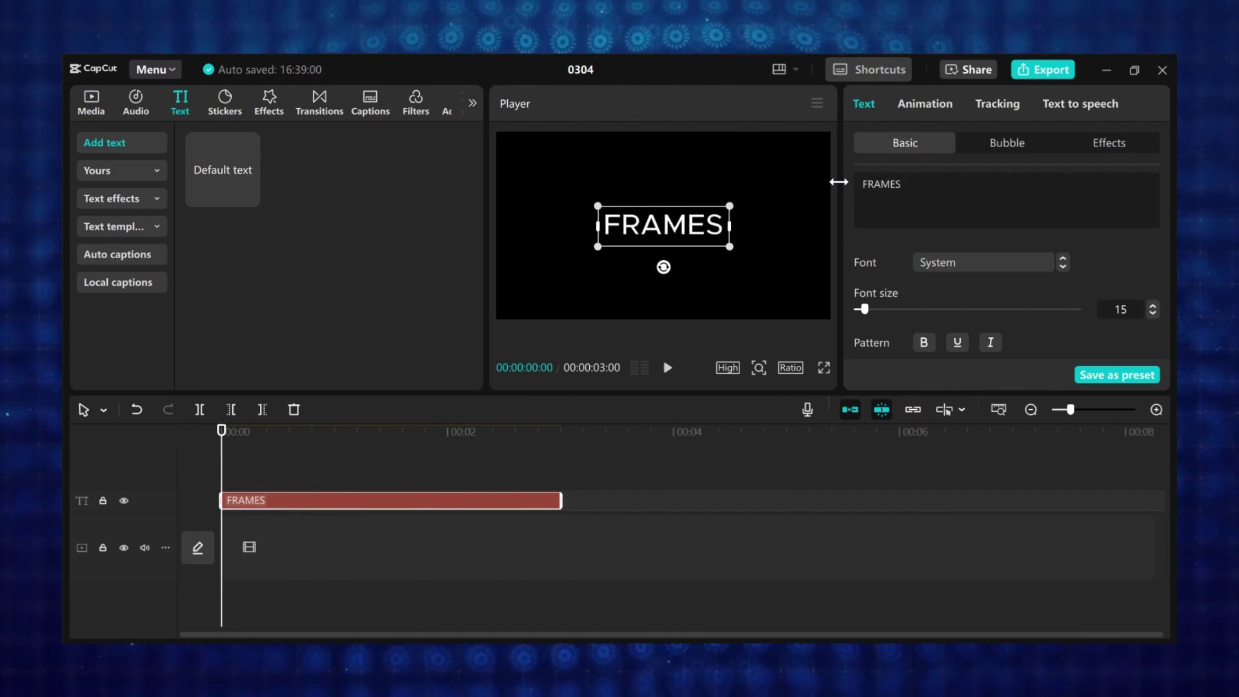
pyautogui.click(994, 261)
pyautogui.click(1000, 214)
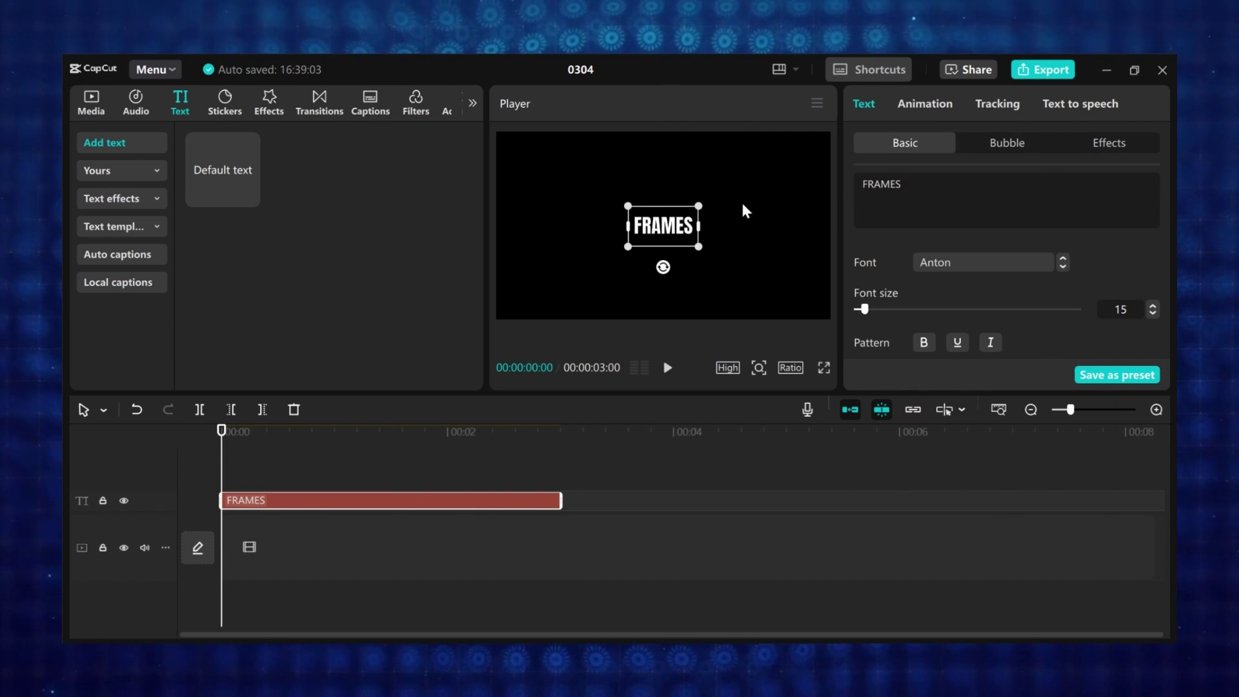
pyautogui.moveTo(695, 205); pyautogui.dragTo(795, 151)
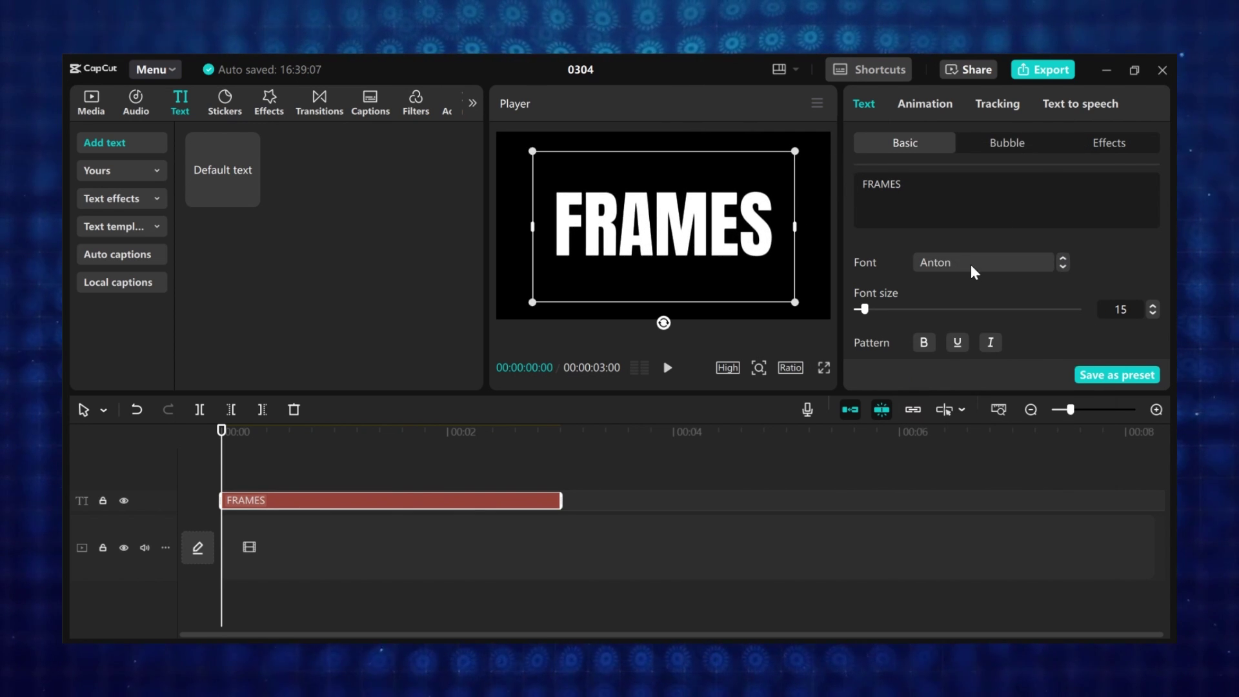
# Colour the FRAMES text orange (FF8A13) and duplicate the clip onto a second track.
pyautogui.scroll(-3, 961, 277)
pyautogui.click(941, 307)
pyautogui.moveTo(962, 324); pyautogui.dragTo(1056, 318)
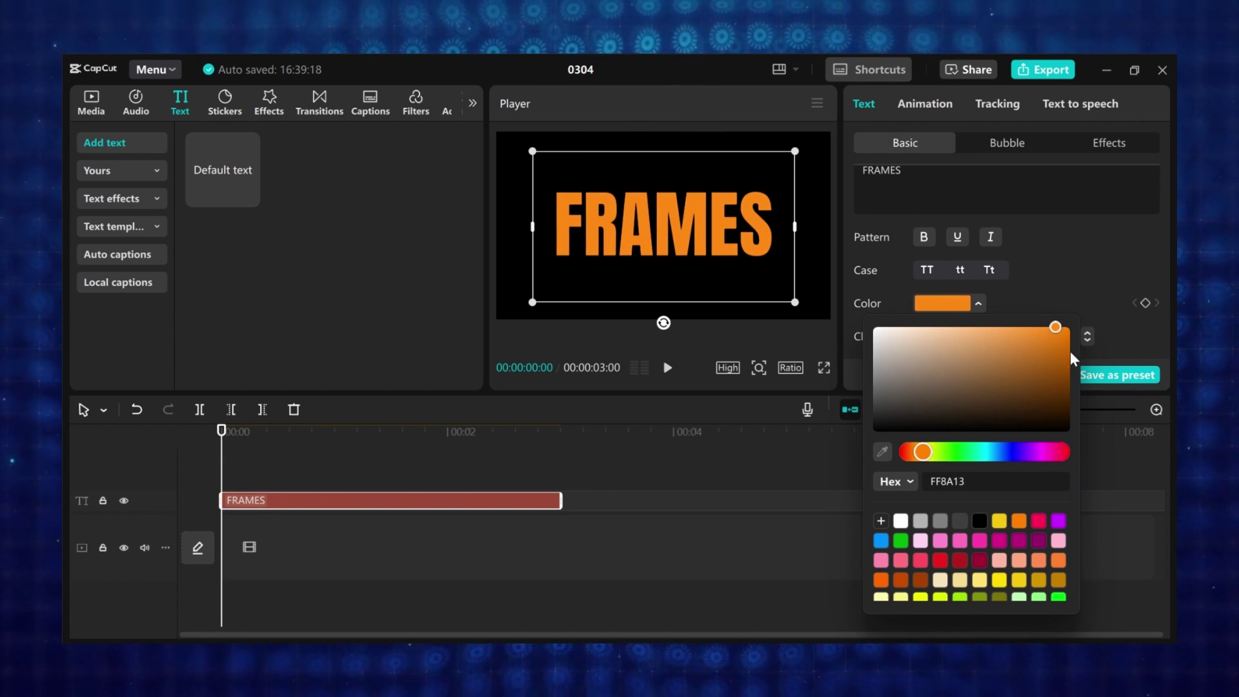
pyautogui.click(1070, 252)
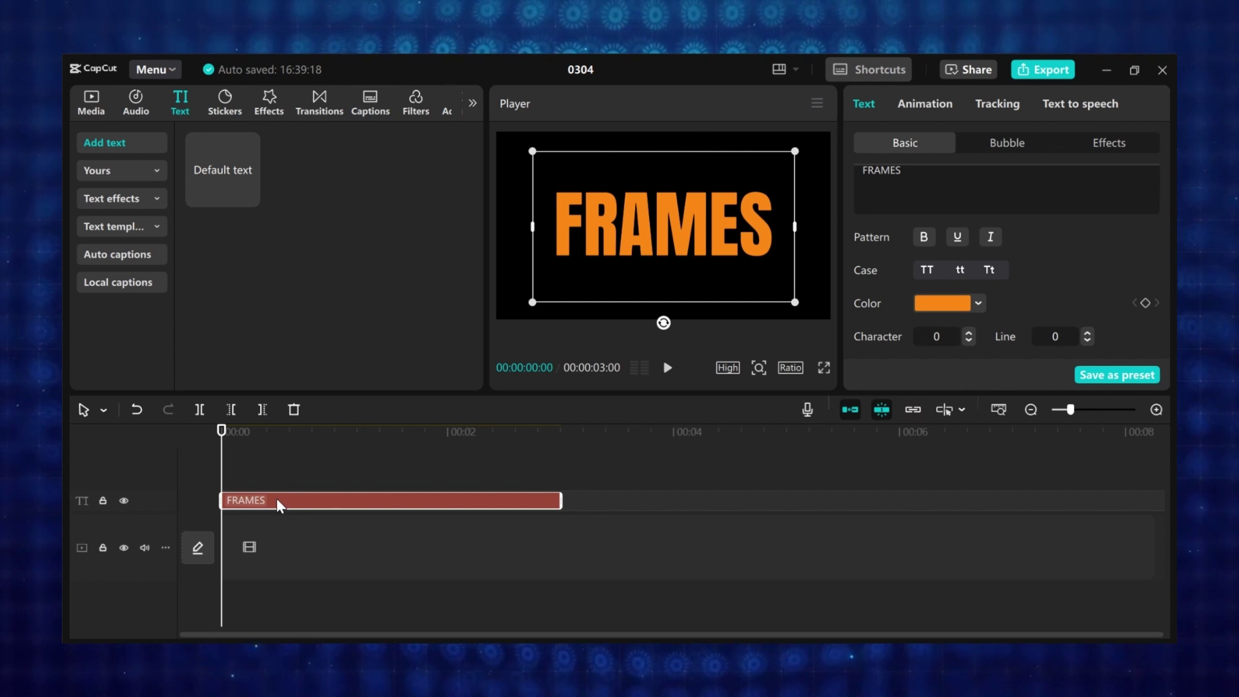
pyautogui.hotkey('ctrl', 'c')
pyautogui.hotkey('ctrl', 'v')
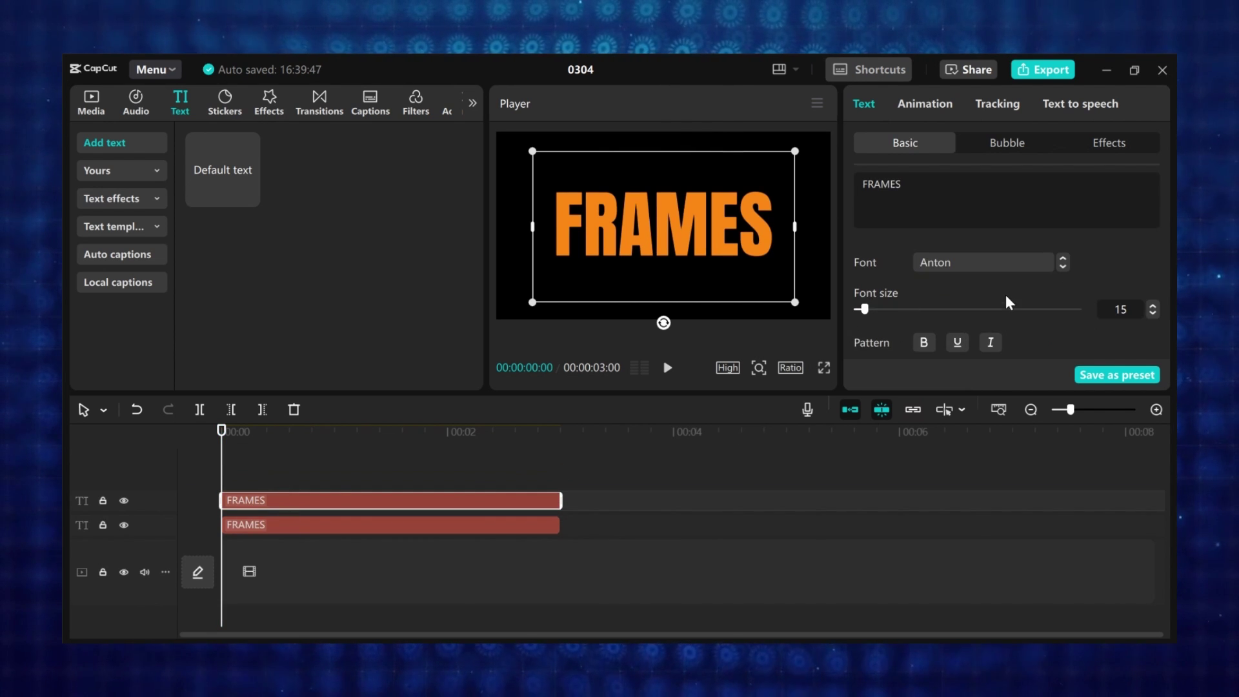
# Color the top FRAMES text pale peach F2C79A and convert that clip into a compound clip.
pyautogui.scroll(-3, 1005, 294)
pyautogui.click(950, 258)
pyautogui.moveTo(1051, 284); pyautogui.dragTo(943, 285)
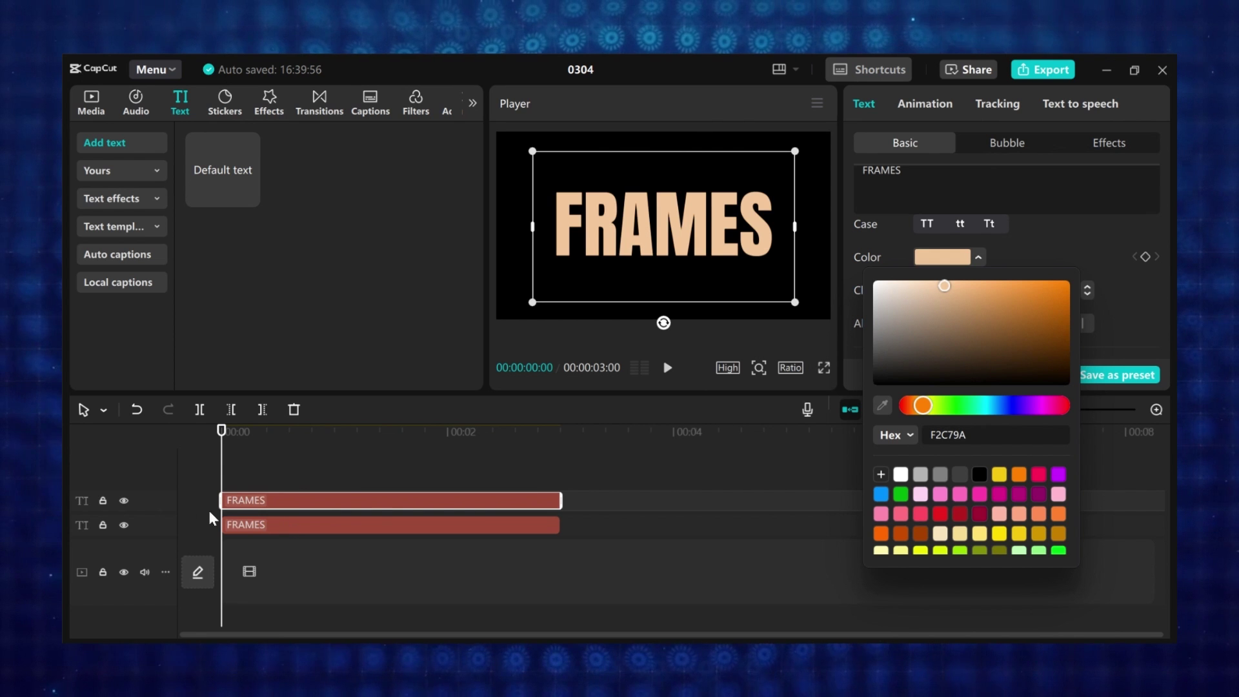
pyautogui.rightClick(268, 502)
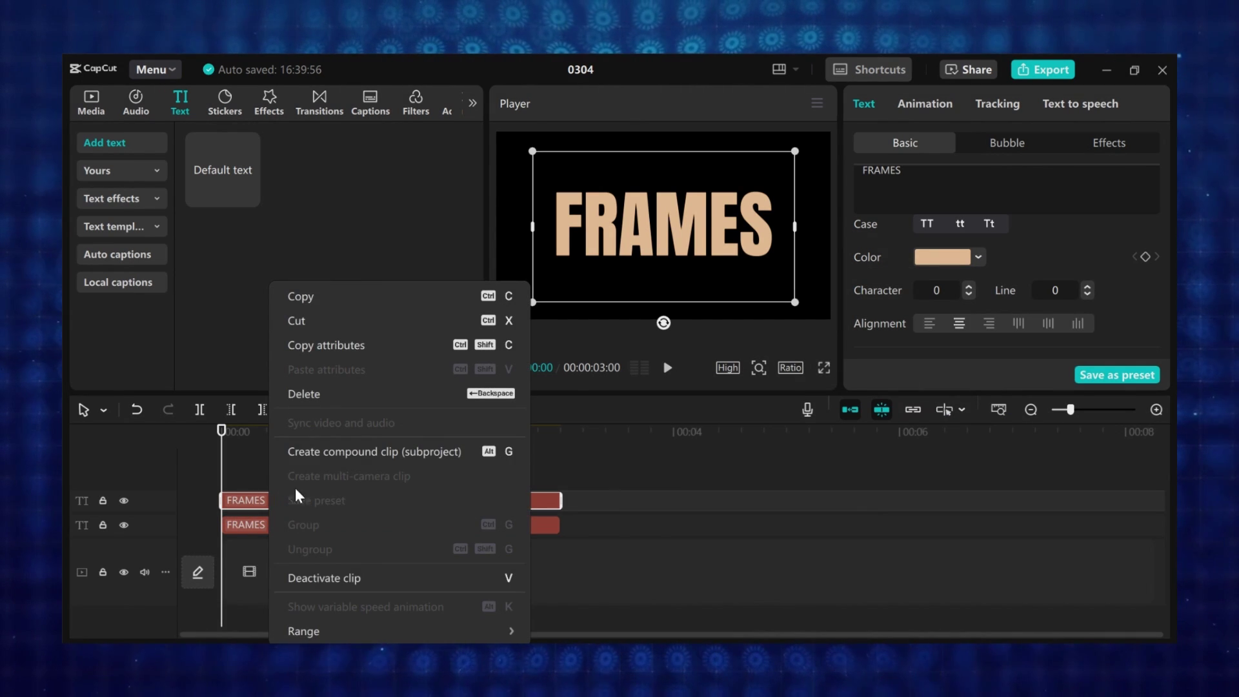
pyautogui.click(361, 452)
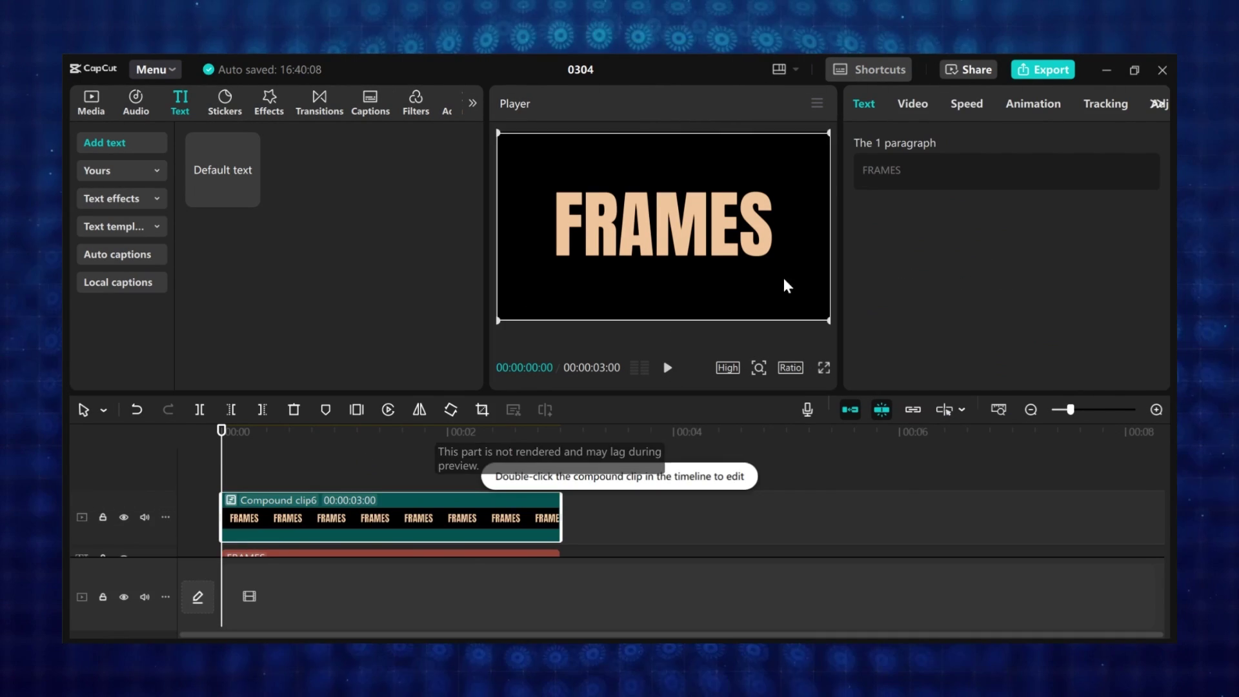
# Add a Filmstrip parallel-lines mask to the FRAMES compound clip, tilted diagonally at FRAMES' left edge.
pyautogui.click(911, 104)
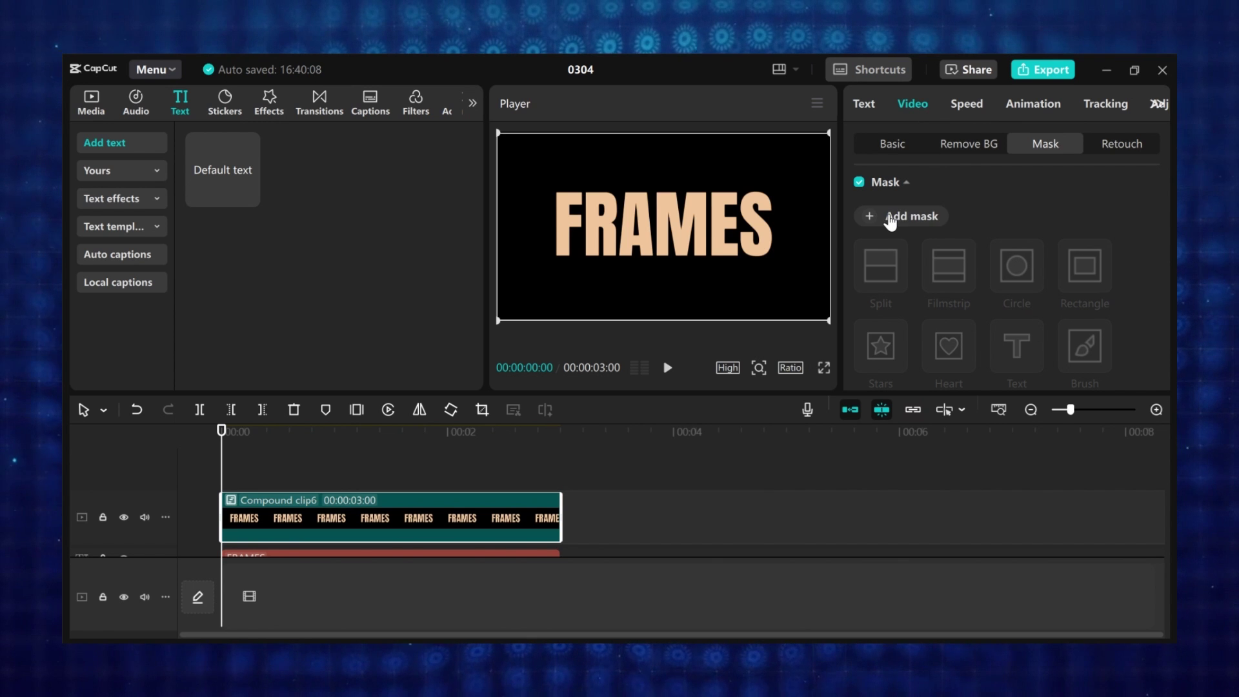
pyautogui.click(889, 217)
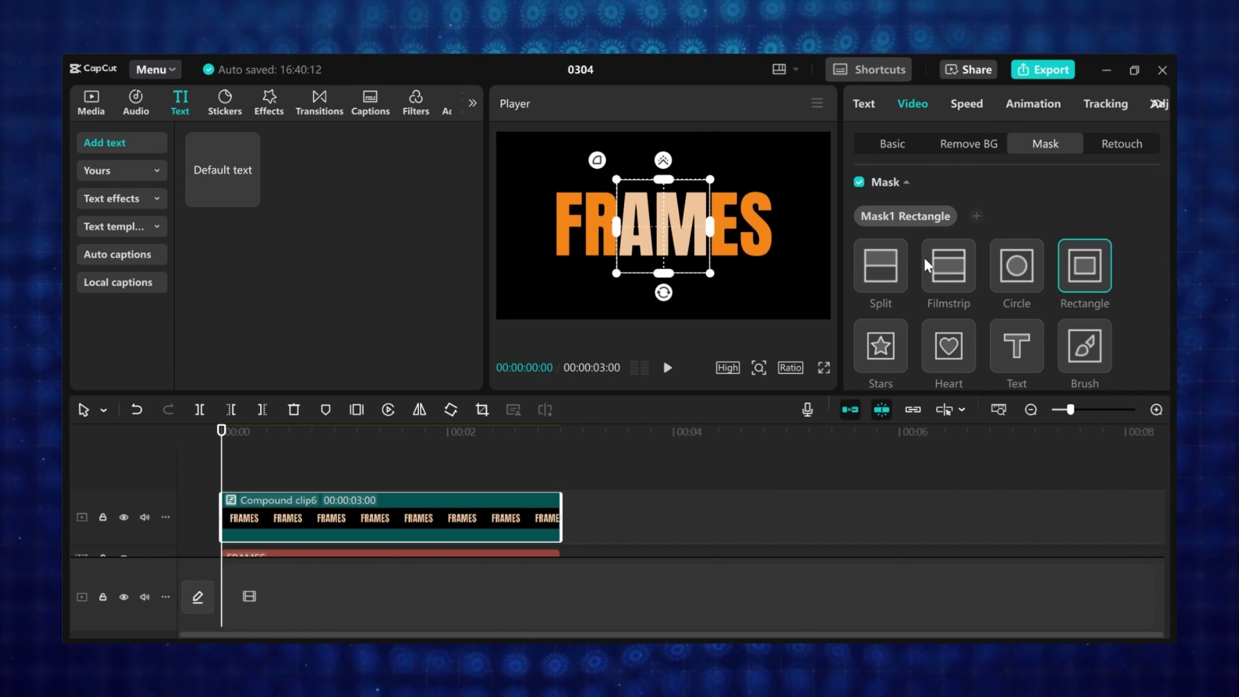
pyautogui.click(943, 258)
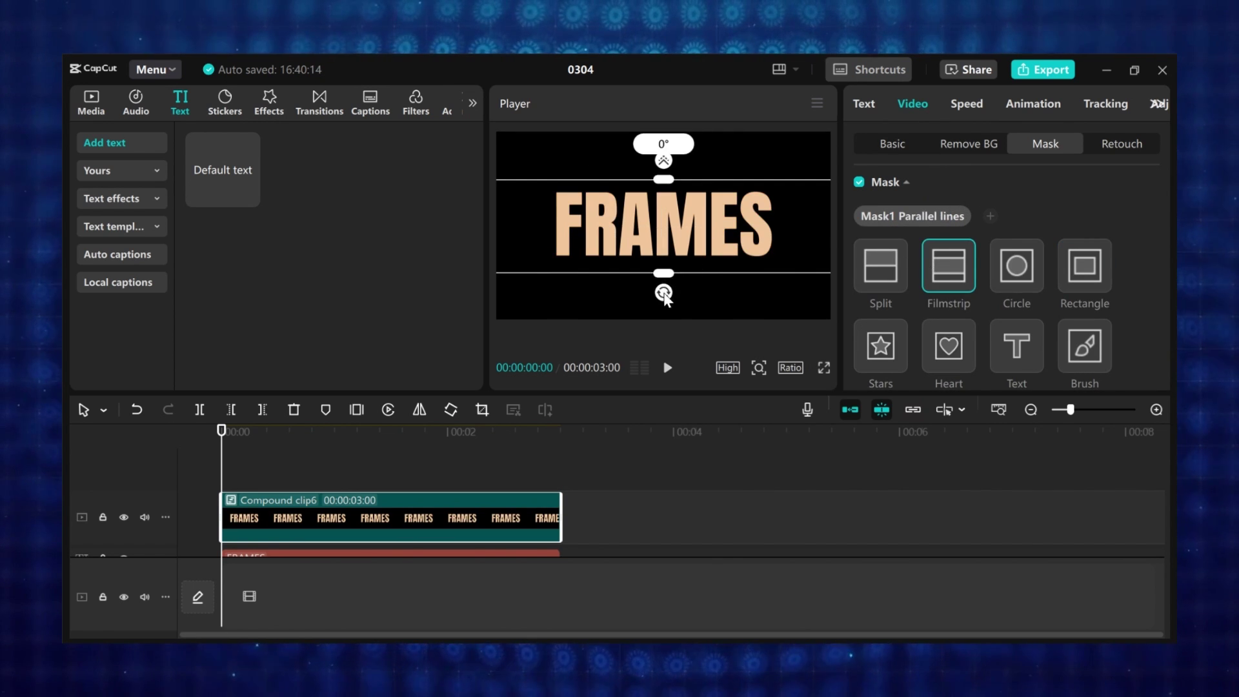
pyautogui.moveTo(663, 292); pyautogui.dragTo(695, 250)
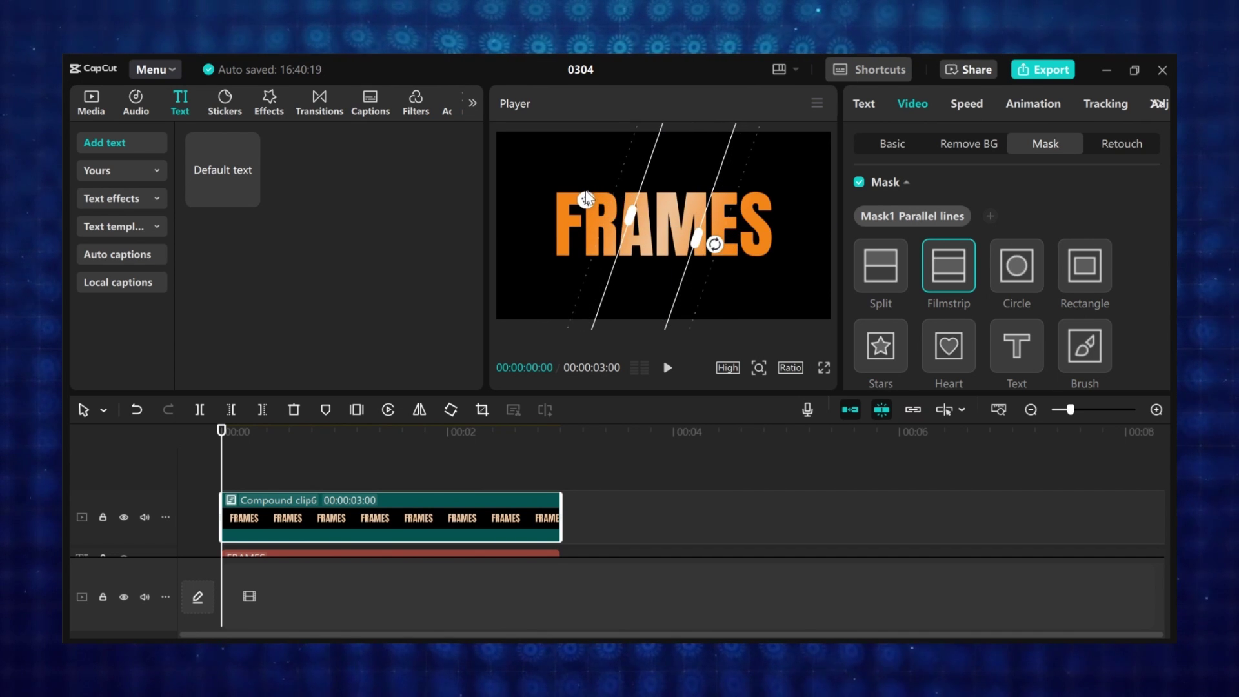
pyautogui.moveTo(677, 262); pyautogui.dragTo(525, 200)
pyautogui.scroll(-5, 1088, 284)
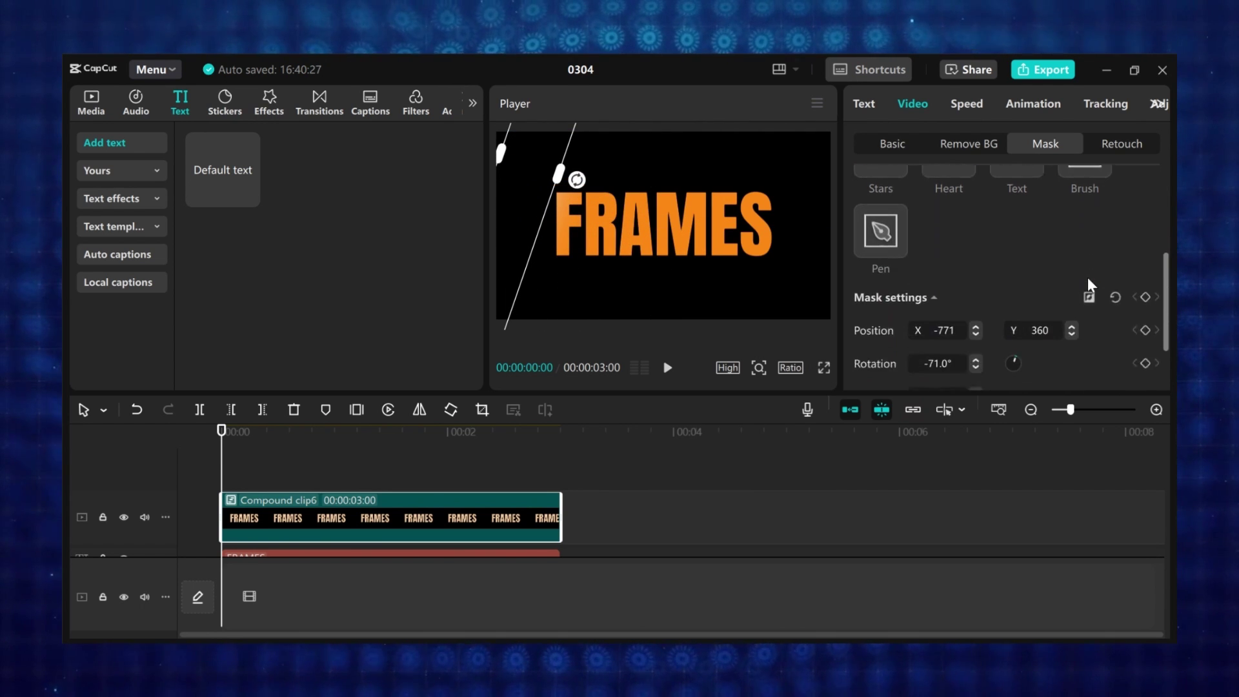
pyautogui.scroll(-1, 1088, 281)
# Keyframe the mask at the start, then slide the lines right across FRAMES around 00:19.
pyautogui.click(1146, 251)
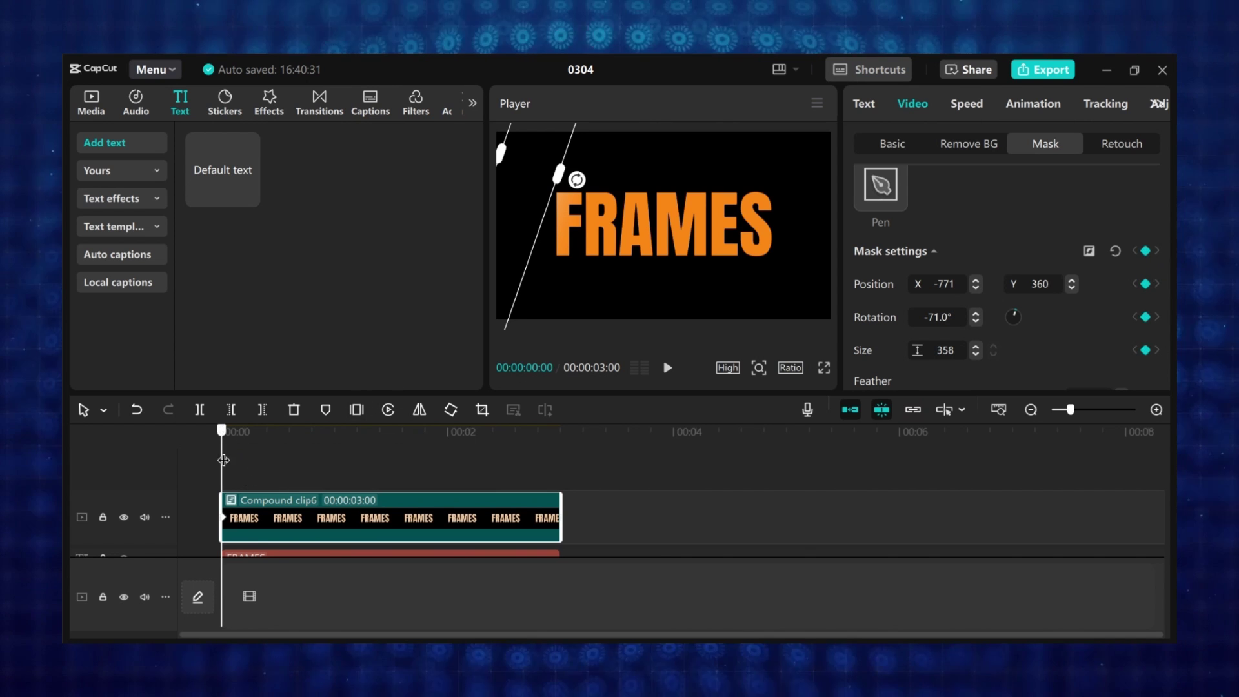
pyautogui.moveTo(233, 445); pyautogui.dragTo(293, 445)
pyautogui.moveTo(528, 246); pyautogui.dragTo(826, 315)
pyautogui.click(240, 445)
pyautogui.press('space')
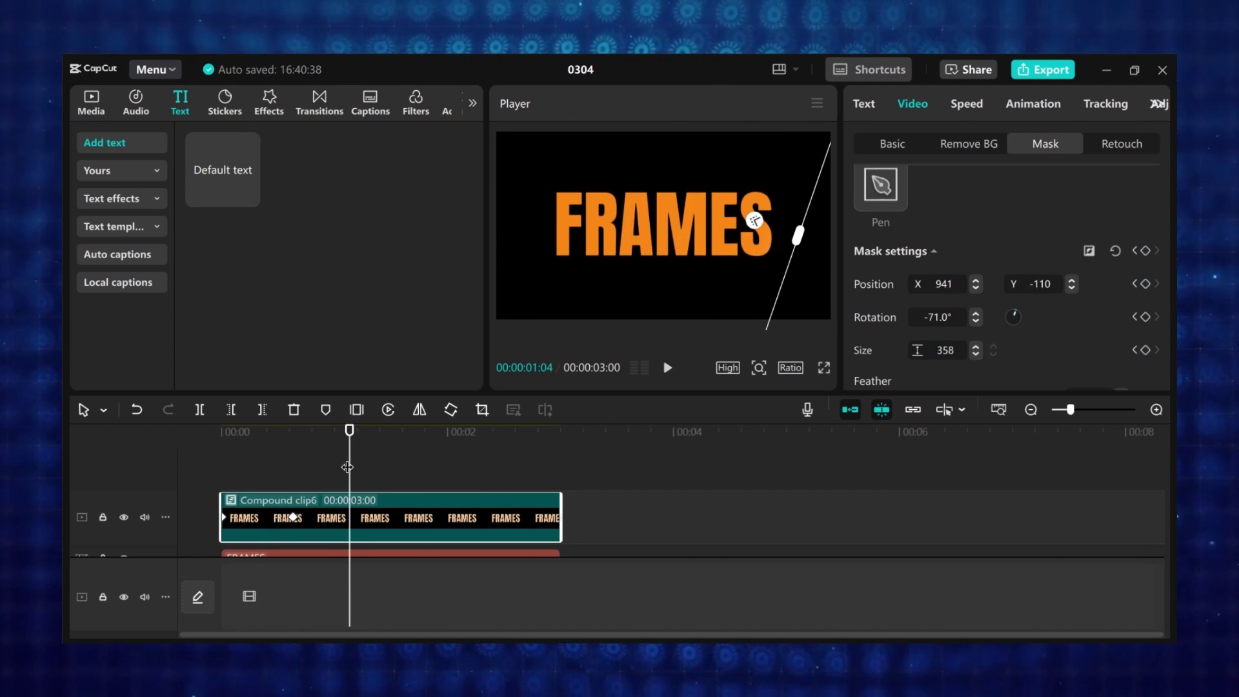
# Move the end keyframe to about 00:26, preview the sweep, and place the hikers clip on the timeline.
pyautogui.click(215, 459)
pyautogui.press('space')
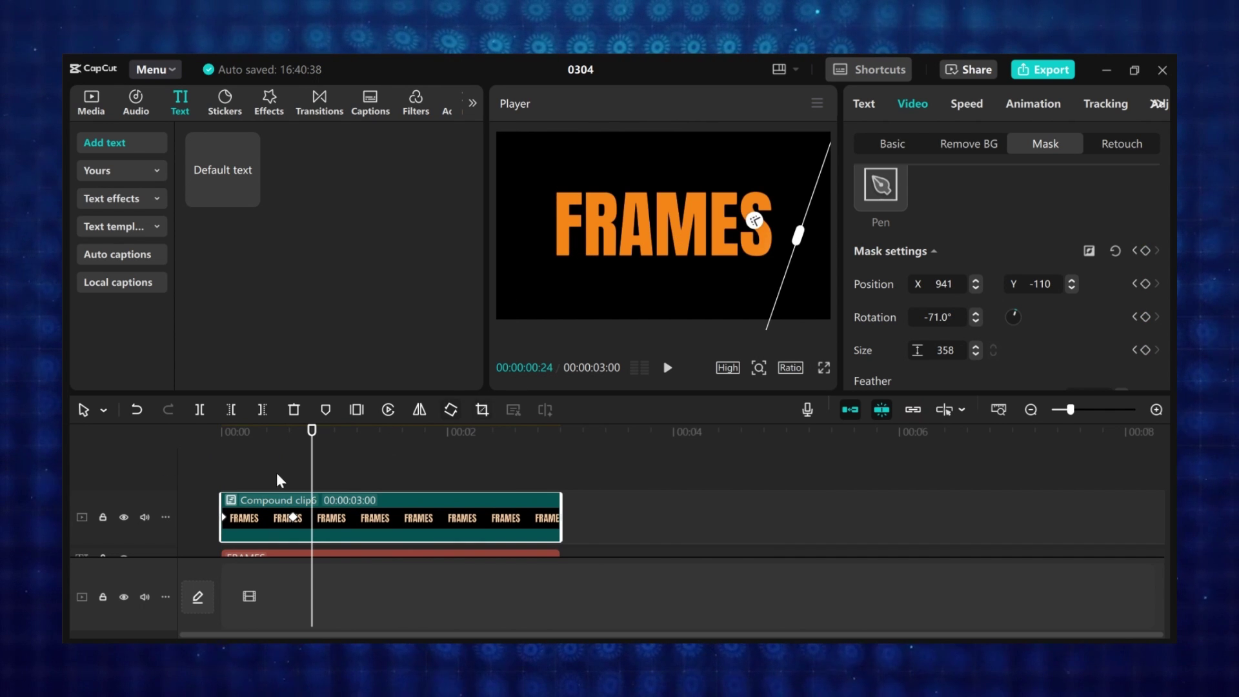
pyautogui.moveTo(292, 516); pyautogui.dragTo(416, 516)
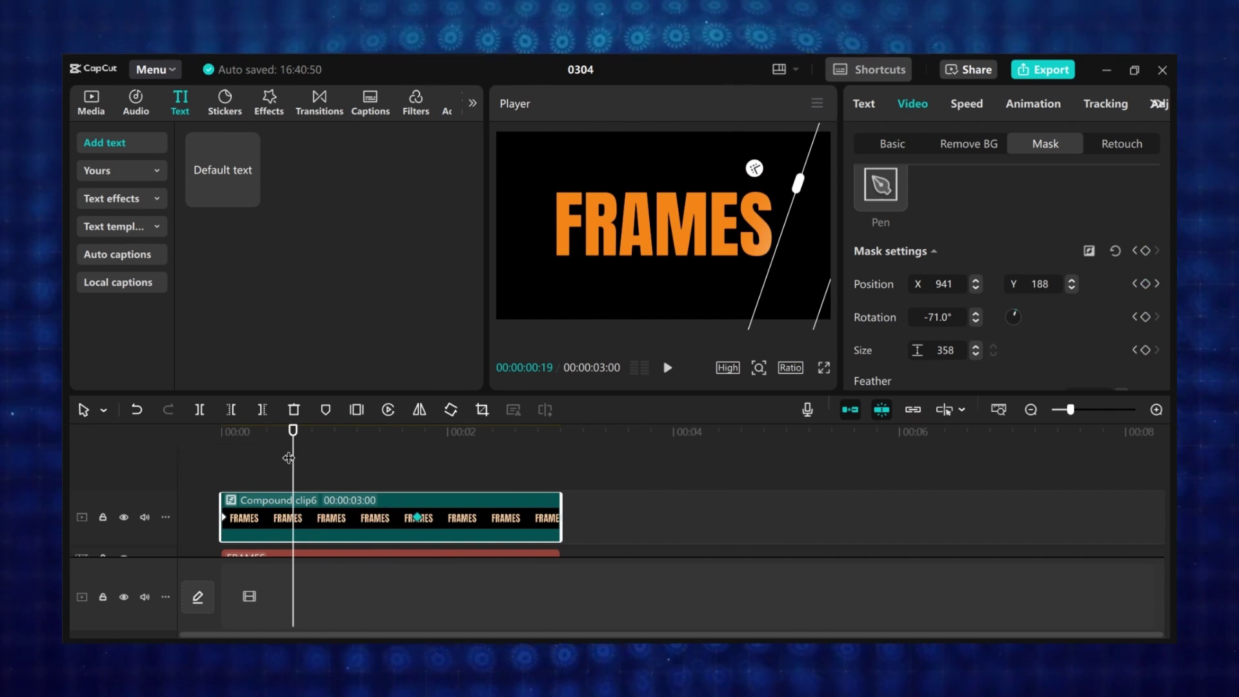
pyautogui.click(197, 458)
pyautogui.press('space')
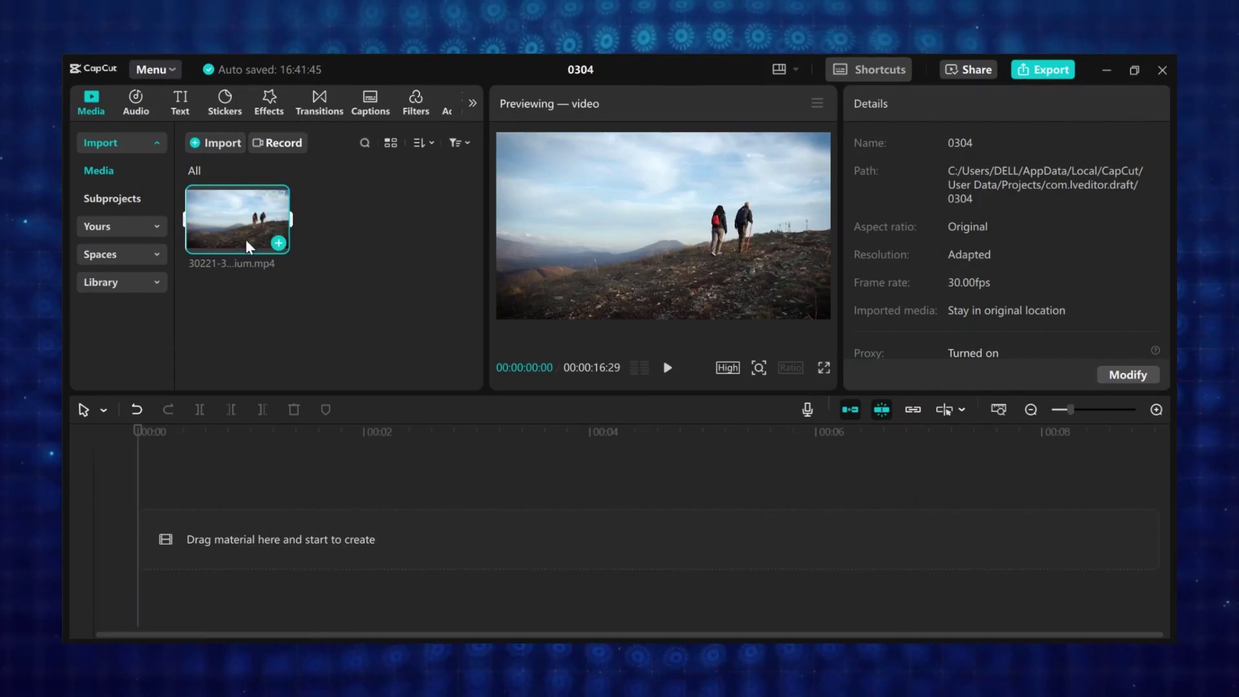
pyautogui.moveTo(246, 239); pyautogui.dragTo(314, 497)
# Give the hikers video an enlarged rectangle mask with corners rounded to 29.
pyautogui.click(903, 143)
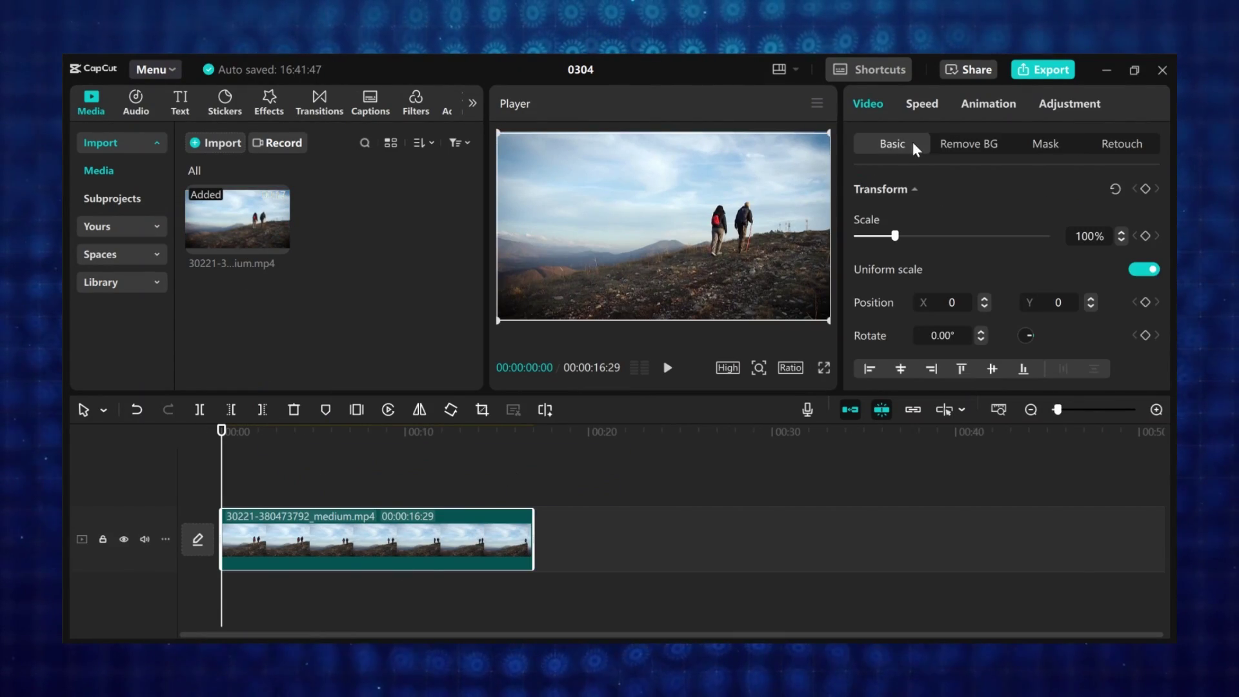
pyautogui.click(1055, 144)
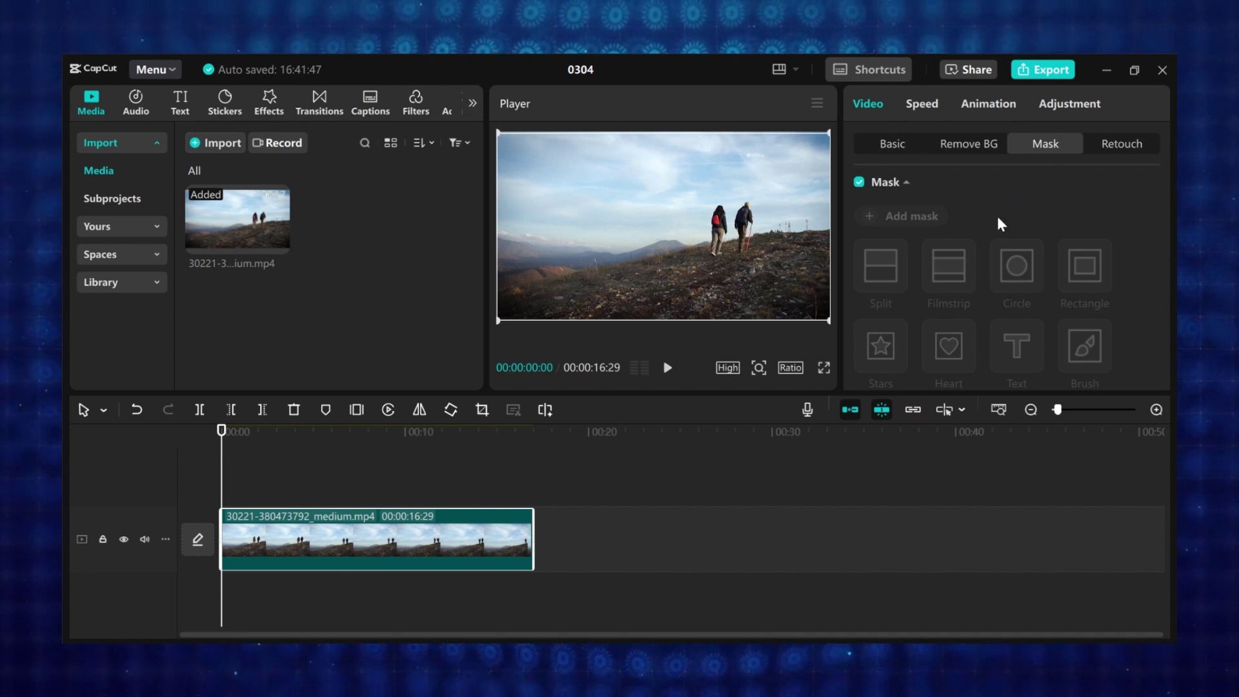
pyautogui.click(927, 222)
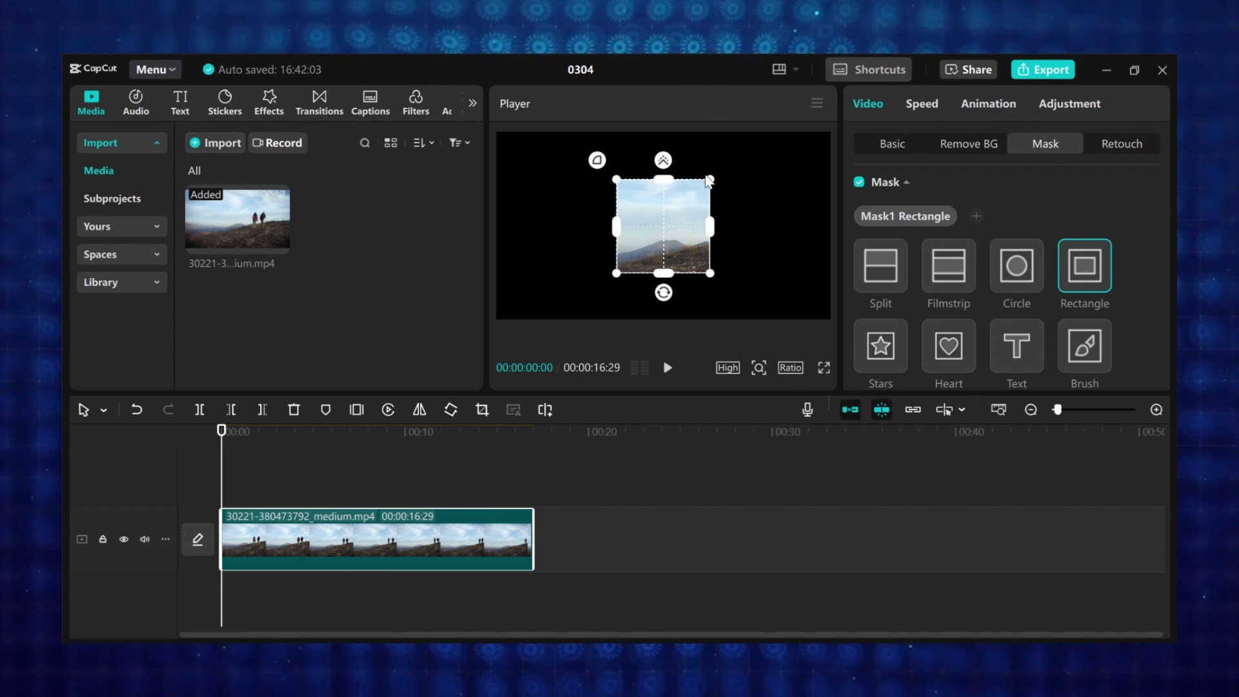
pyautogui.moveTo(708, 181); pyautogui.dragTo(743, 130)
pyautogui.moveTo(760, 219); pyautogui.dragTo(827, 243)
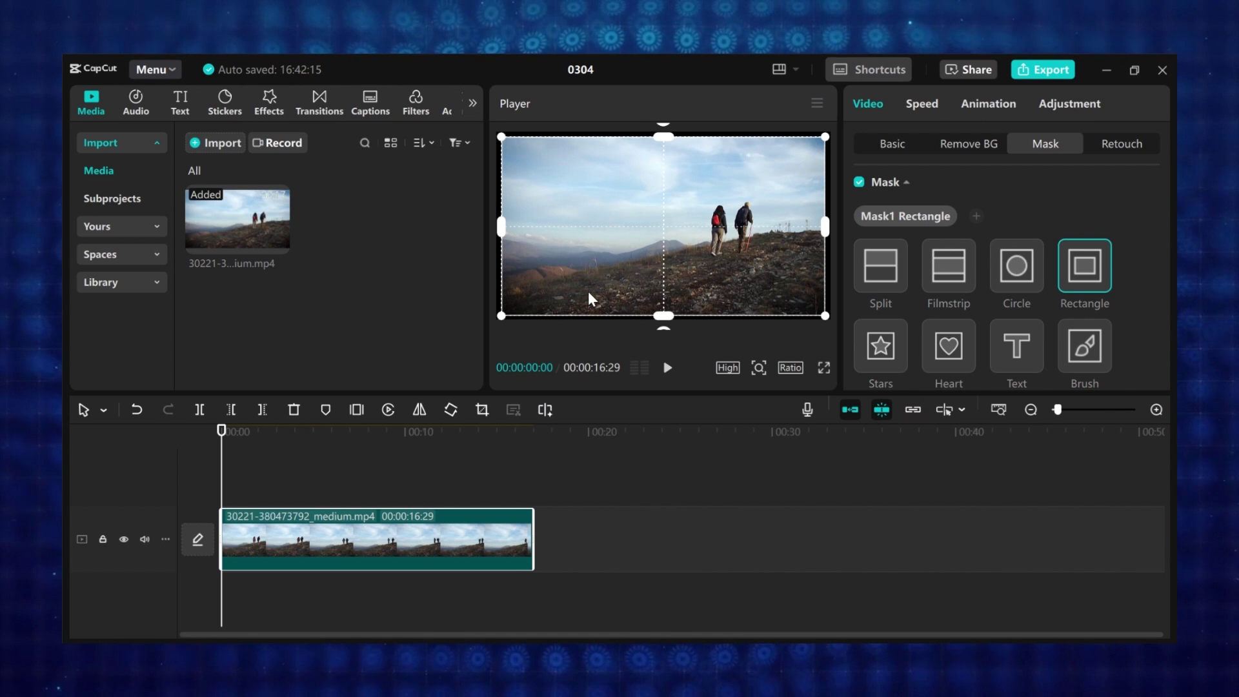
pyautogui.scroll(-6, 935, 309)
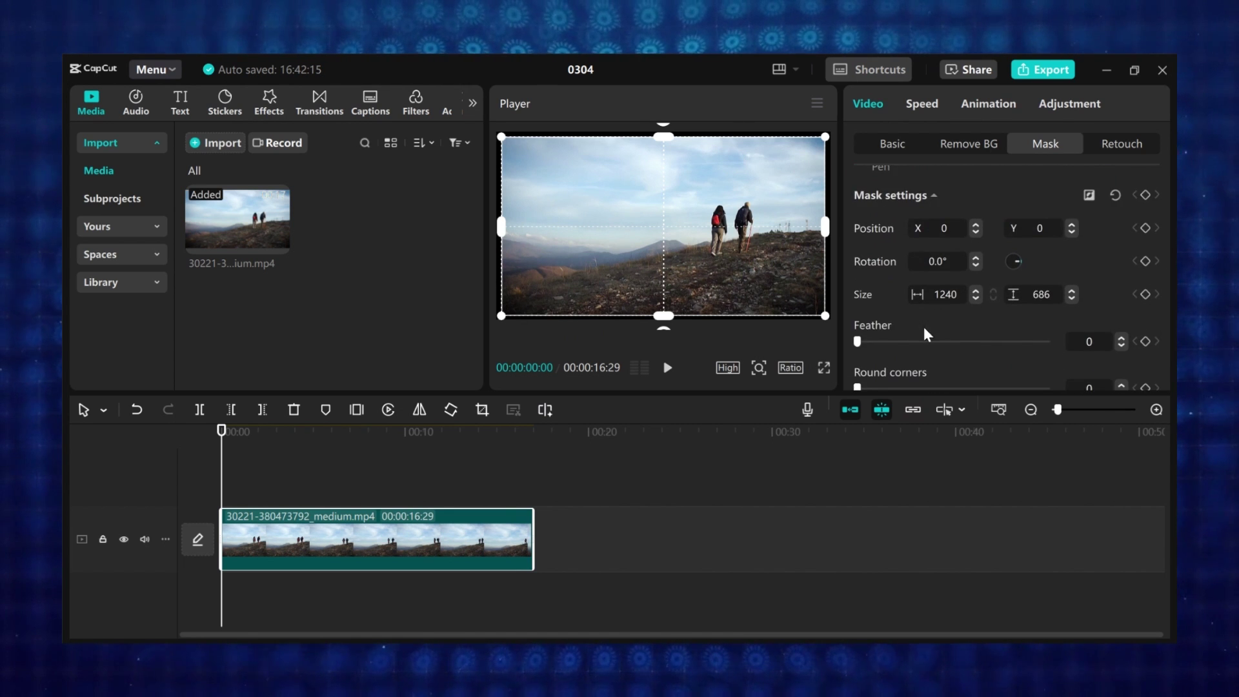
pyautogui.moveTo(858, 292); pyautogui.dragTo(915, 292)
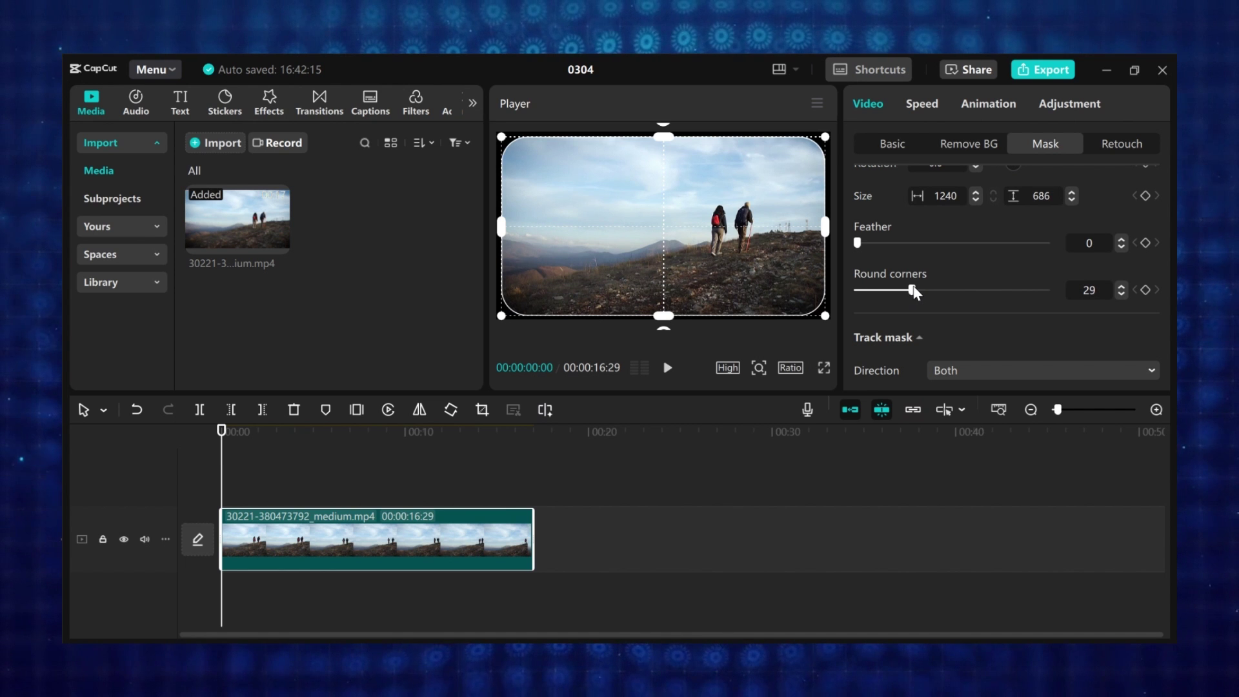
# Set the hikers clip's canvas background to solid white.
pyautogui.click(429, 483)
pyautogui.click(440, 545)
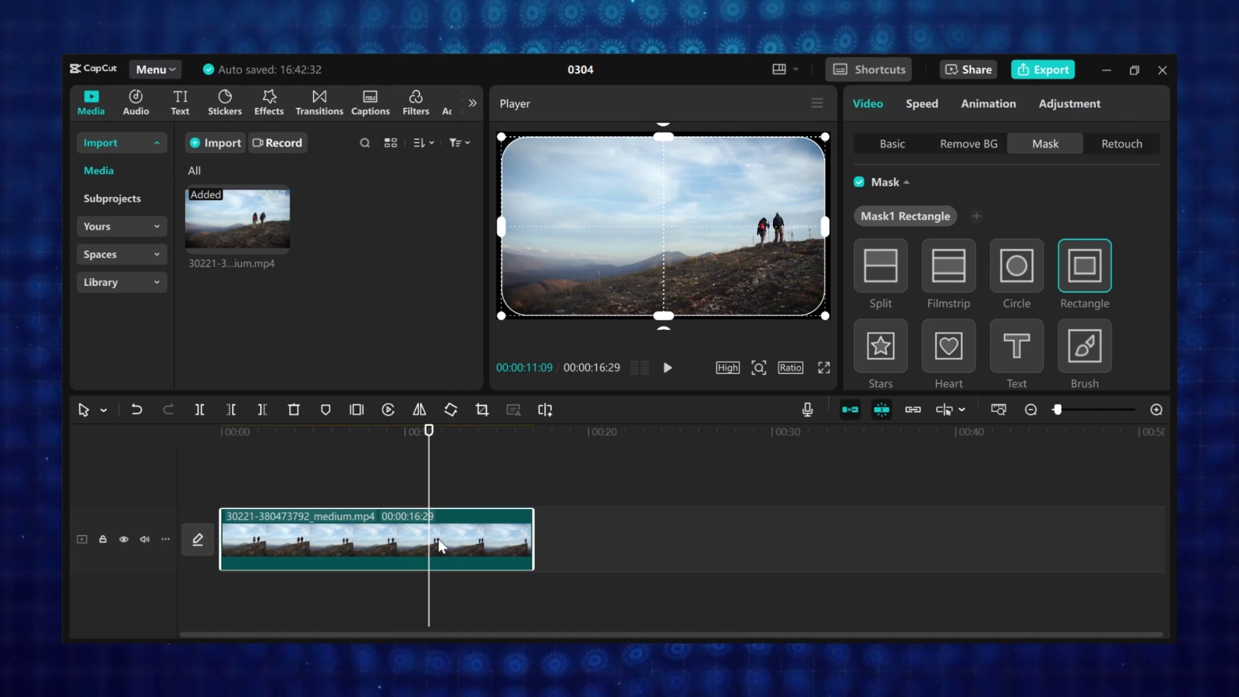
pyautogui.click(901, 149)
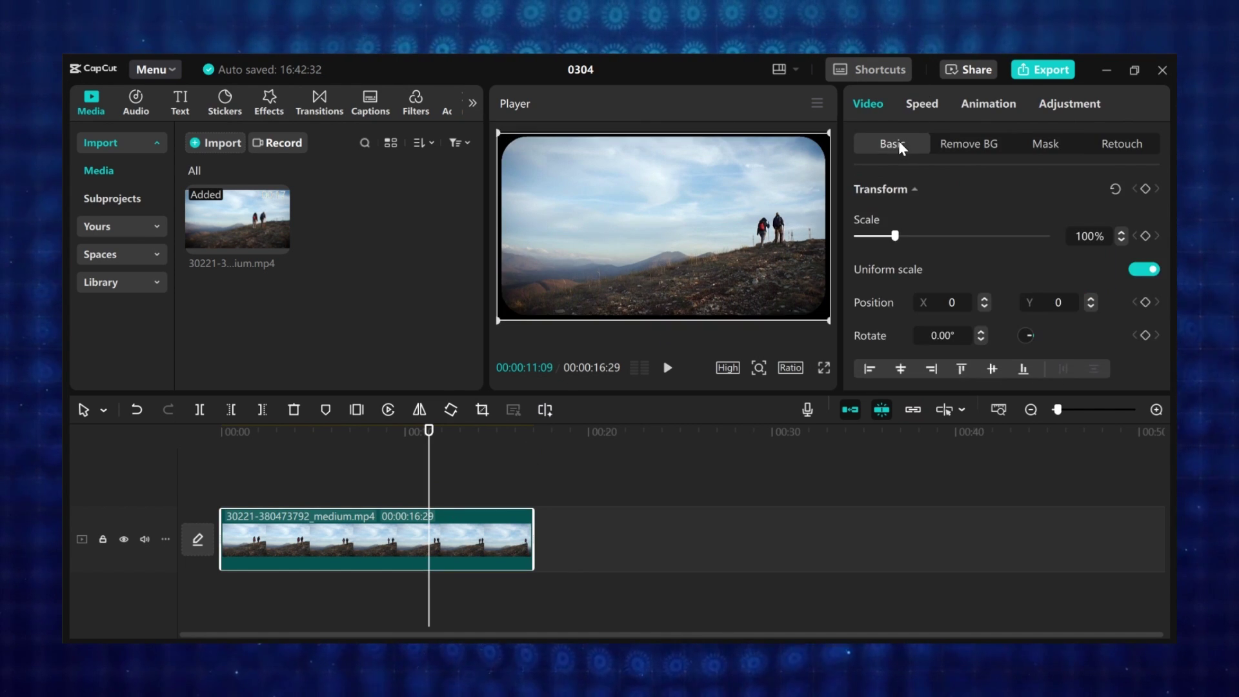
pyautogui.scroll(-10, 947, 239)
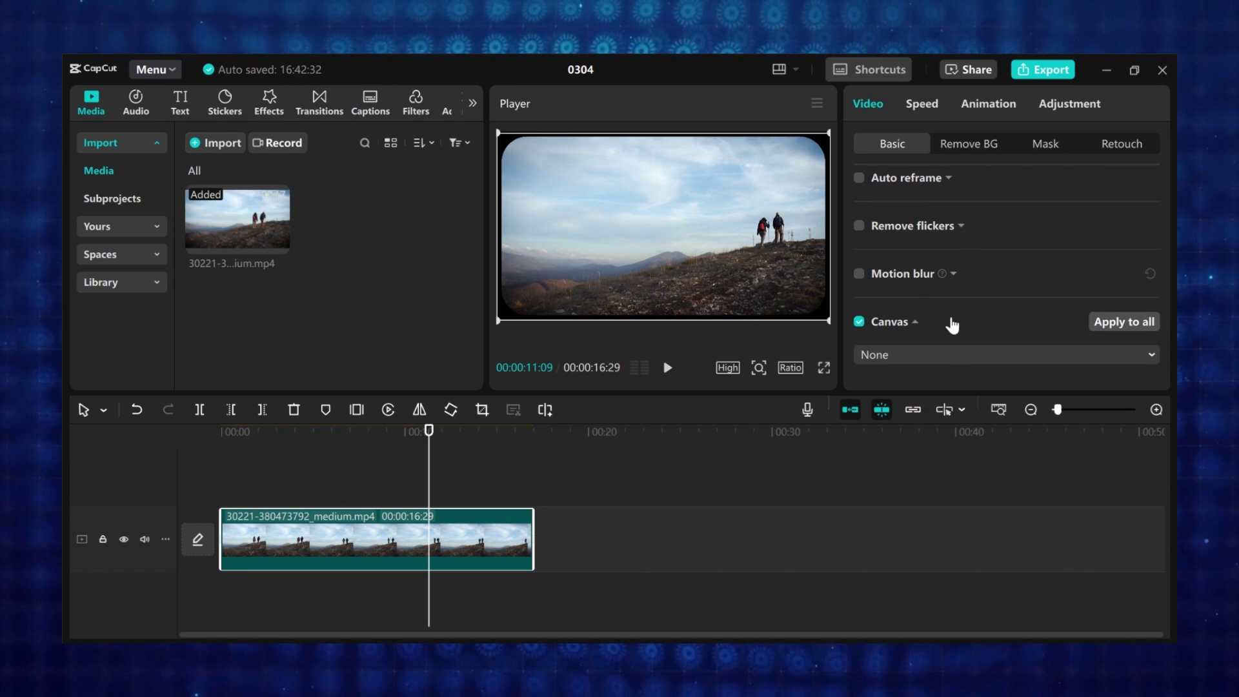
pyautogui.click(950, 360)
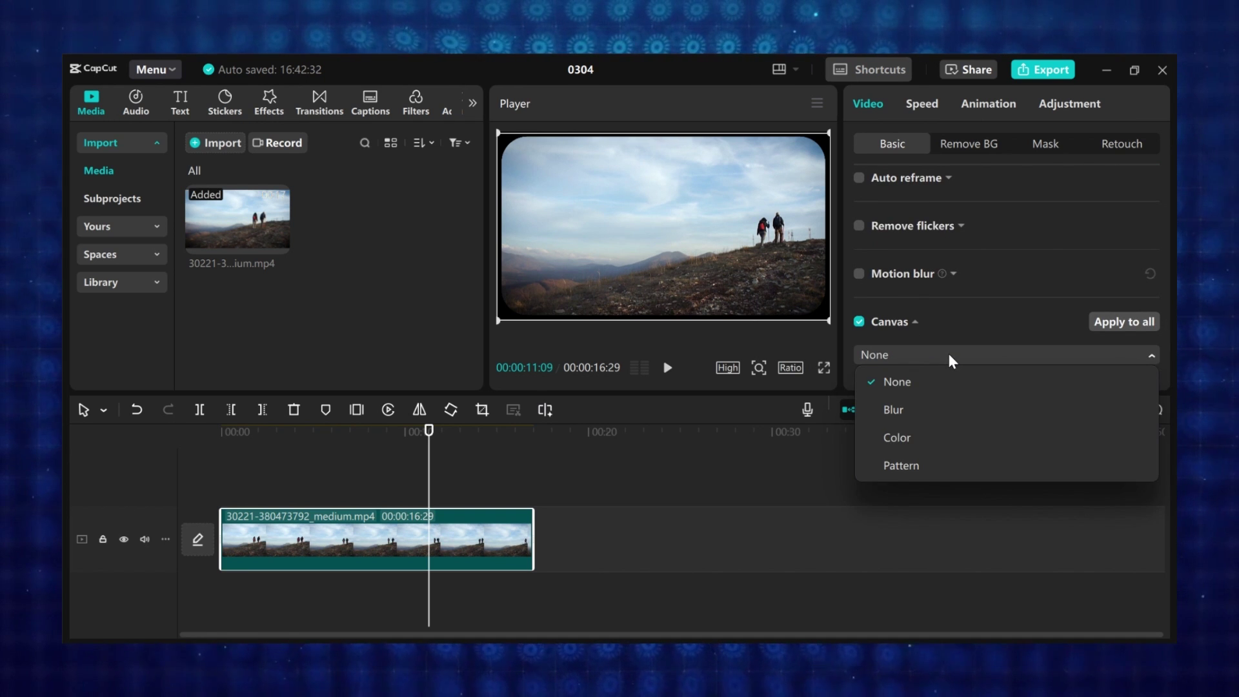
pyautogui.click(933, 442)
pyautogui.click(903, 386)
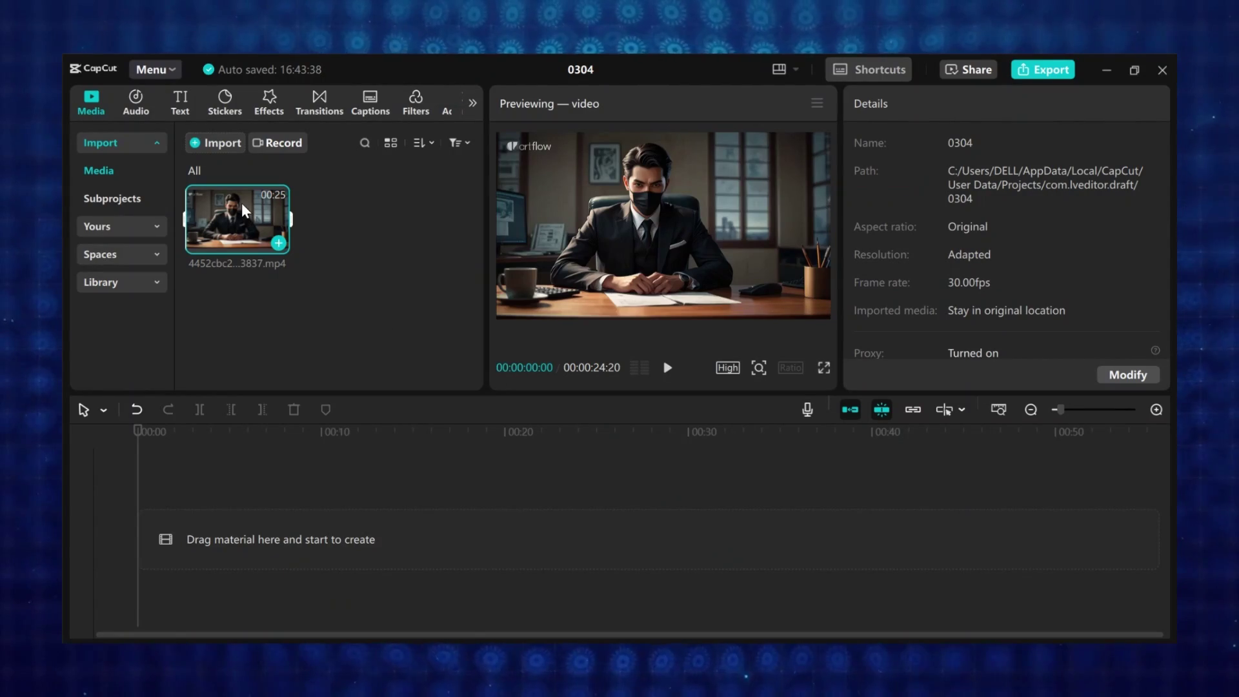
# Place the office video on the timeline and give it an enlarged circle mask.
pyautogui.moveTo(241, 202); pyautogui.dragTo(268, 512)
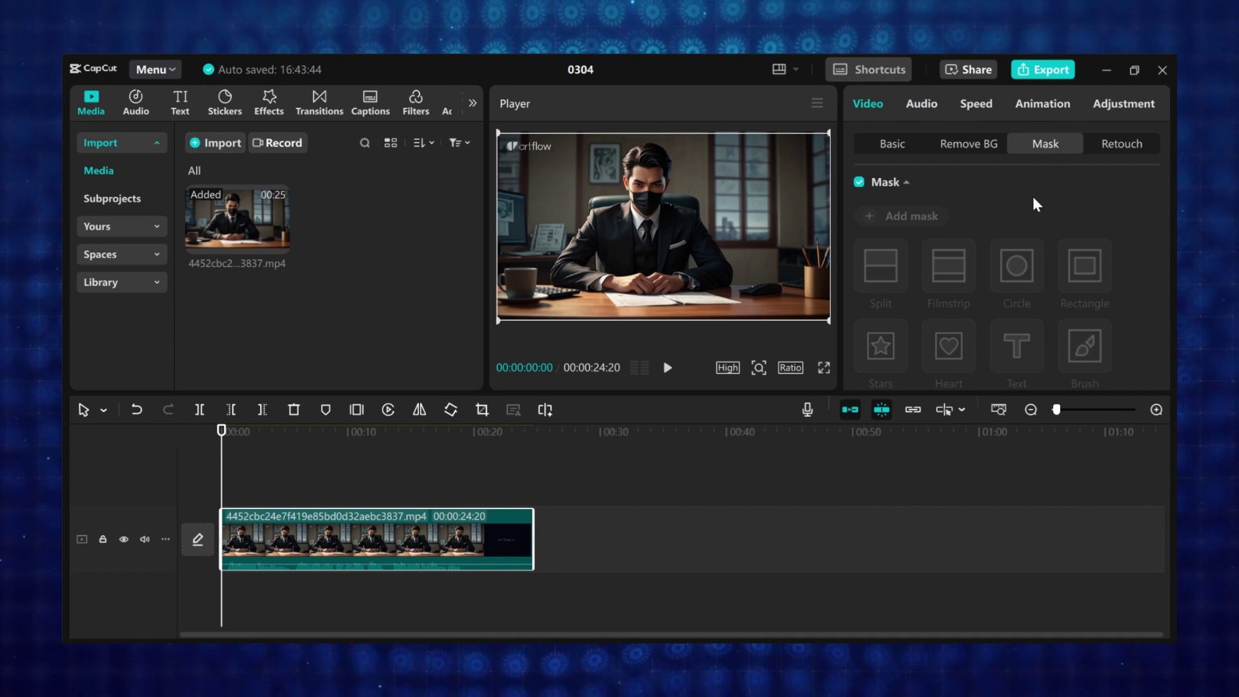
pyautogui.click(931, 222)
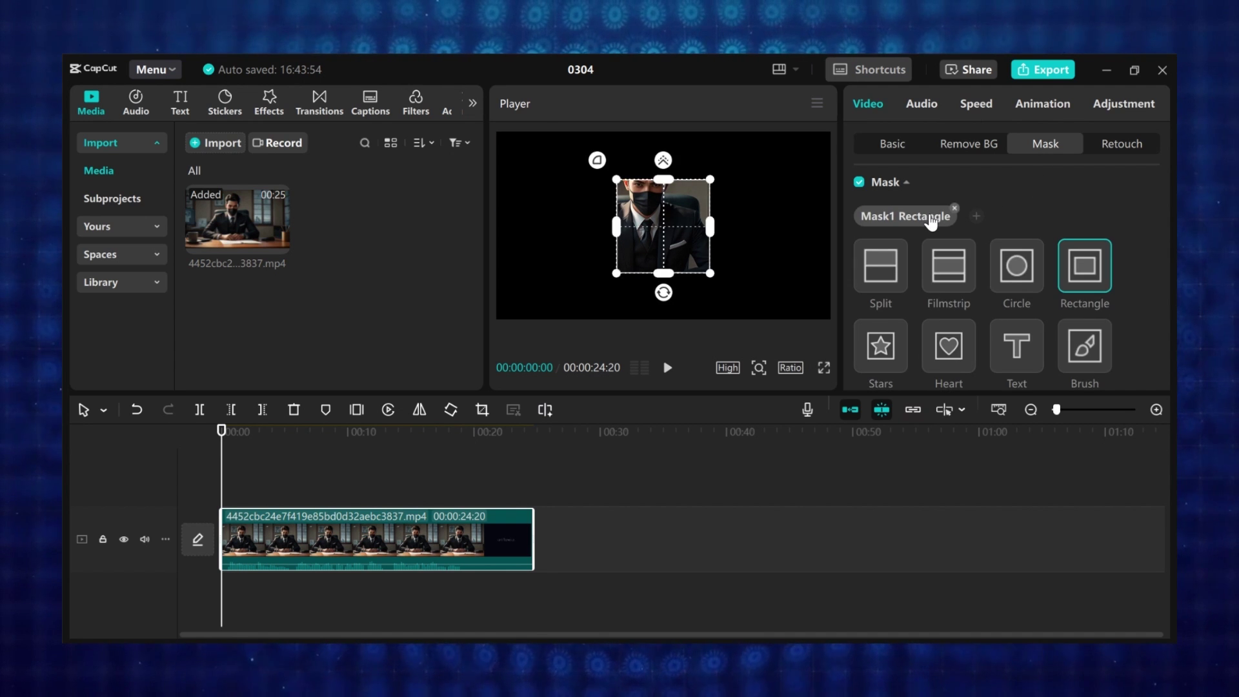
pyautogui.click(1008, 269)
pyautogui.moveTo(675, 244); pyautogui.dragTo(659, 196)
pyautogui.moveTo(696, 233); pyautogui.dragTo(684, 201)
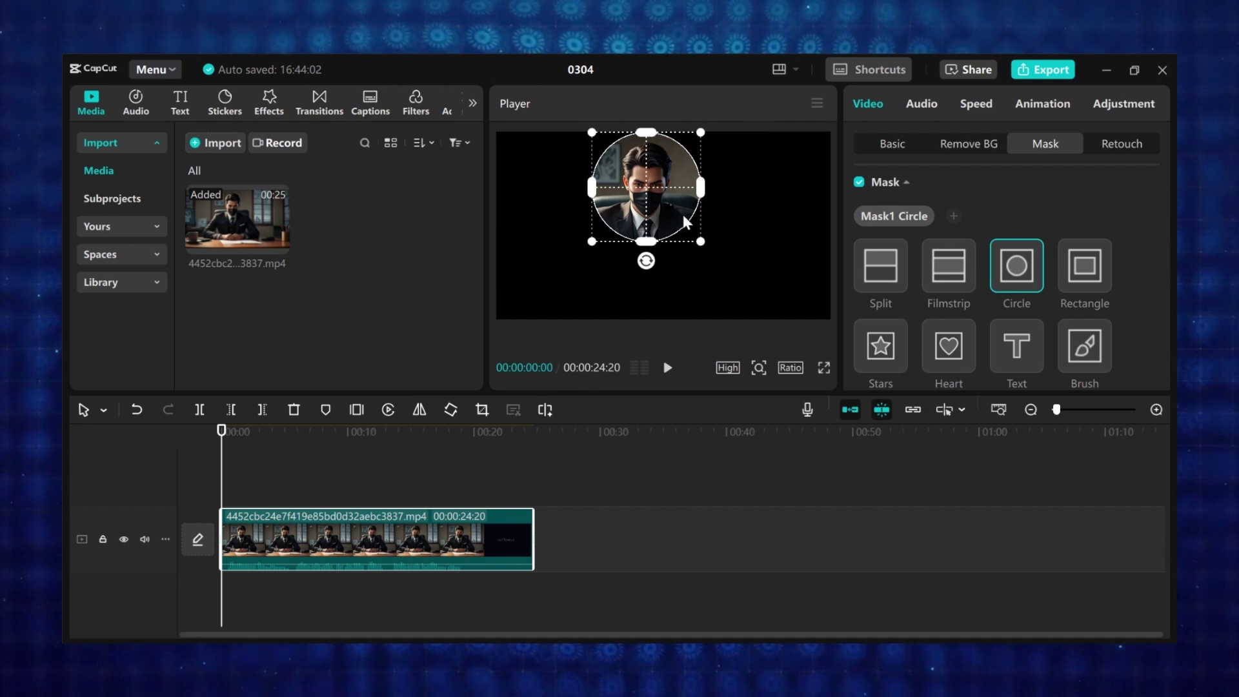
# Center the circle-masked clip and give it a solid yellow canvas background.
pyautogui.click(893, 143)
pyautogui.moveTo(665, 229); pyautogui.dragTo(671, 267)
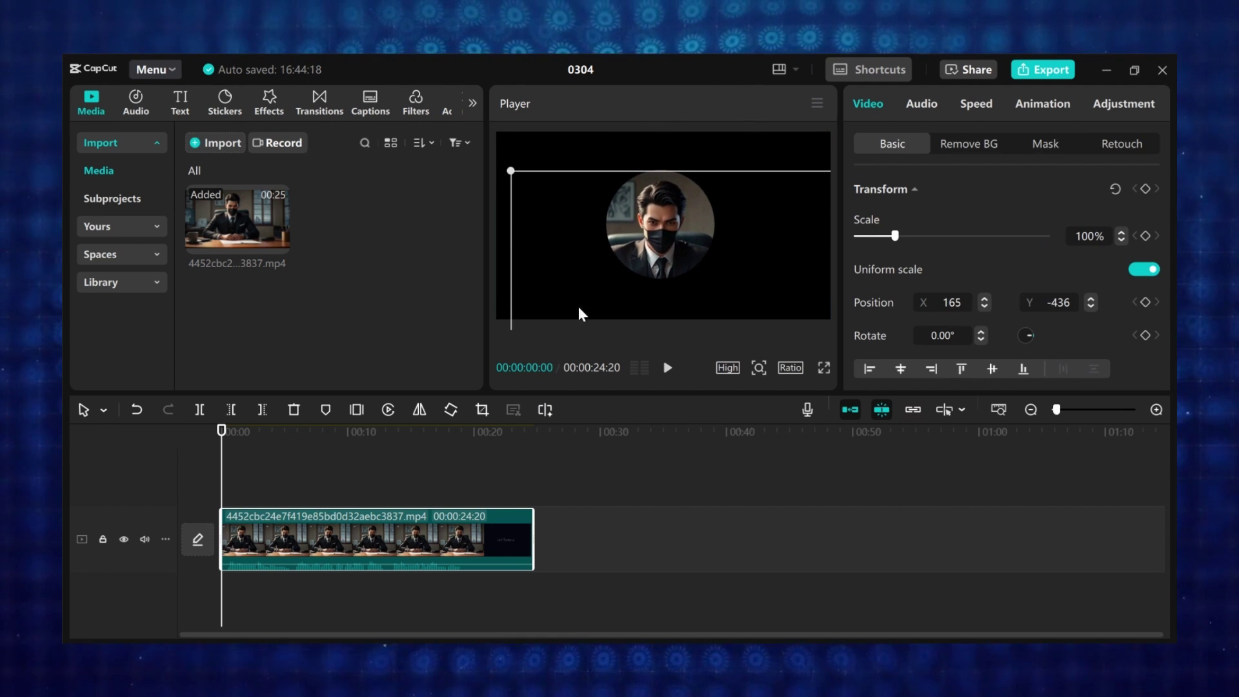
pyautogui.scroll(-1, 916, 297)
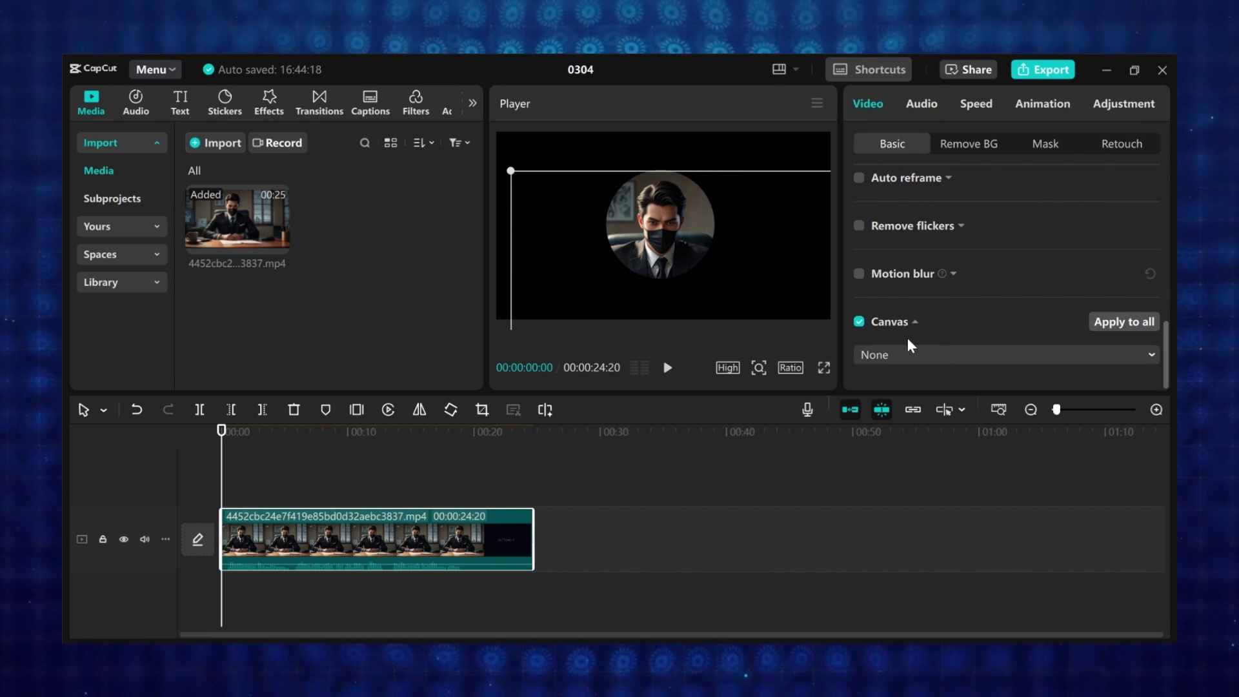
pyautogui.click(907, 360)
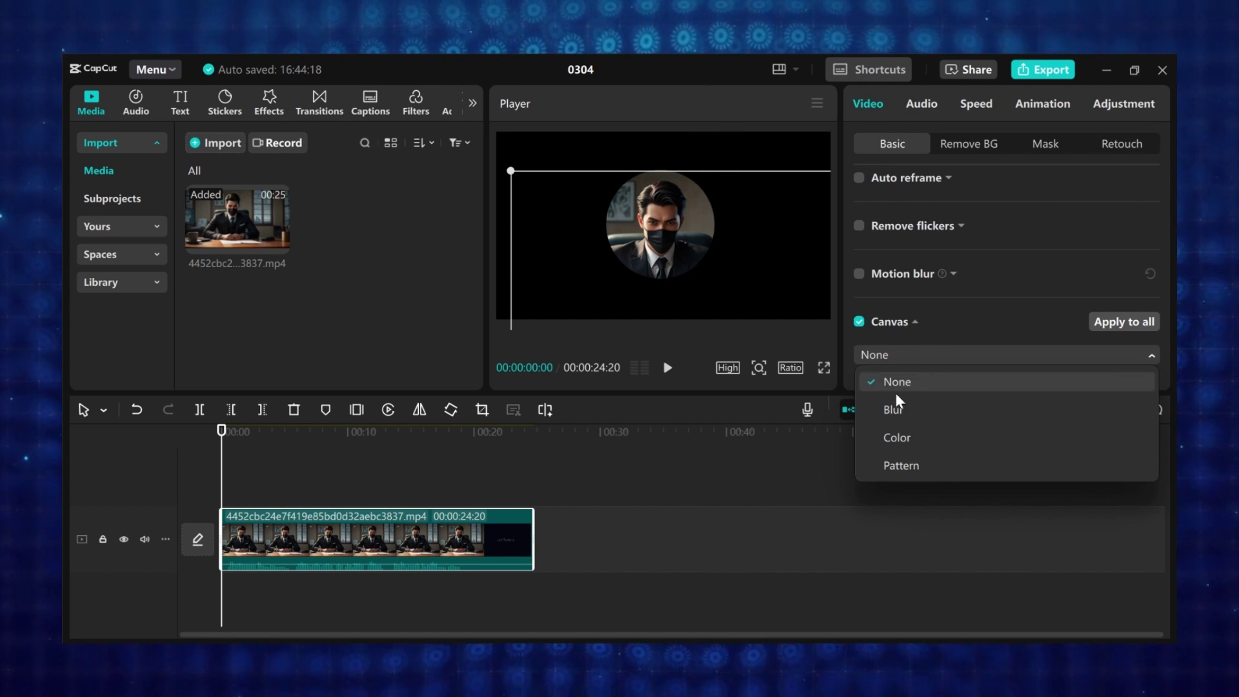
pyautogui.click(901, 436)
pyautogui.click(907, 381)
pyautogui.scroll(-2, 943, 343)
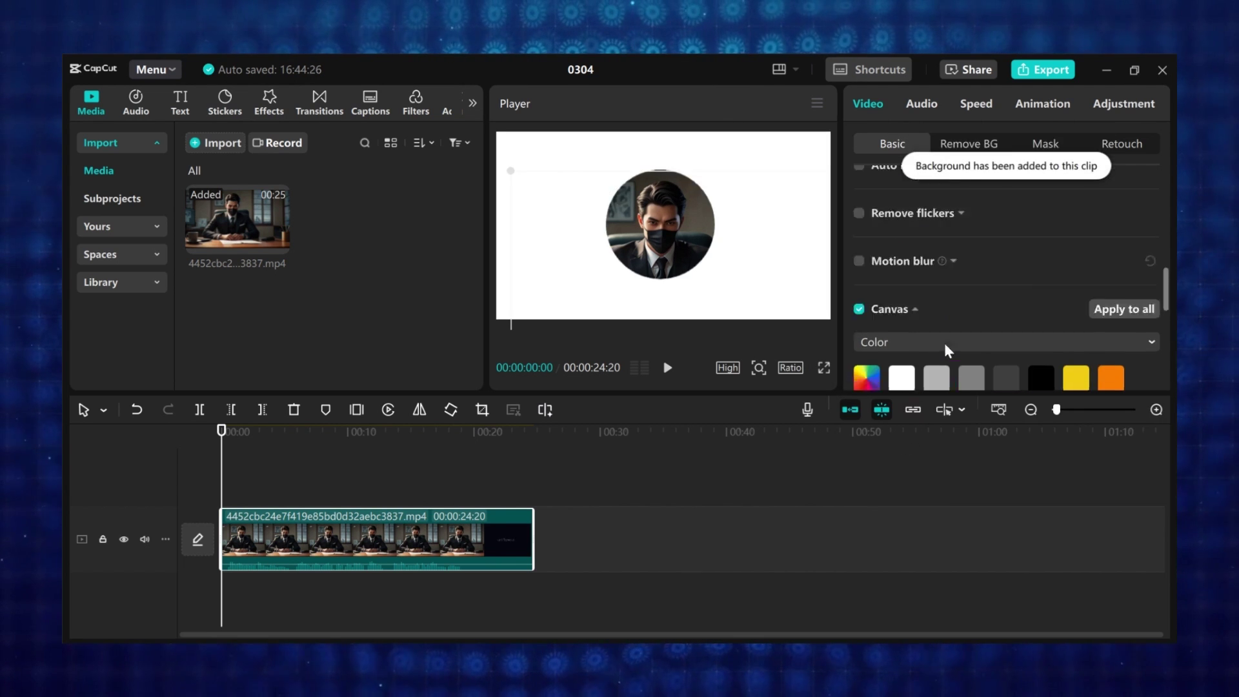
pyautogui.click(968, 328)
pyautogui.click(1075, 329)
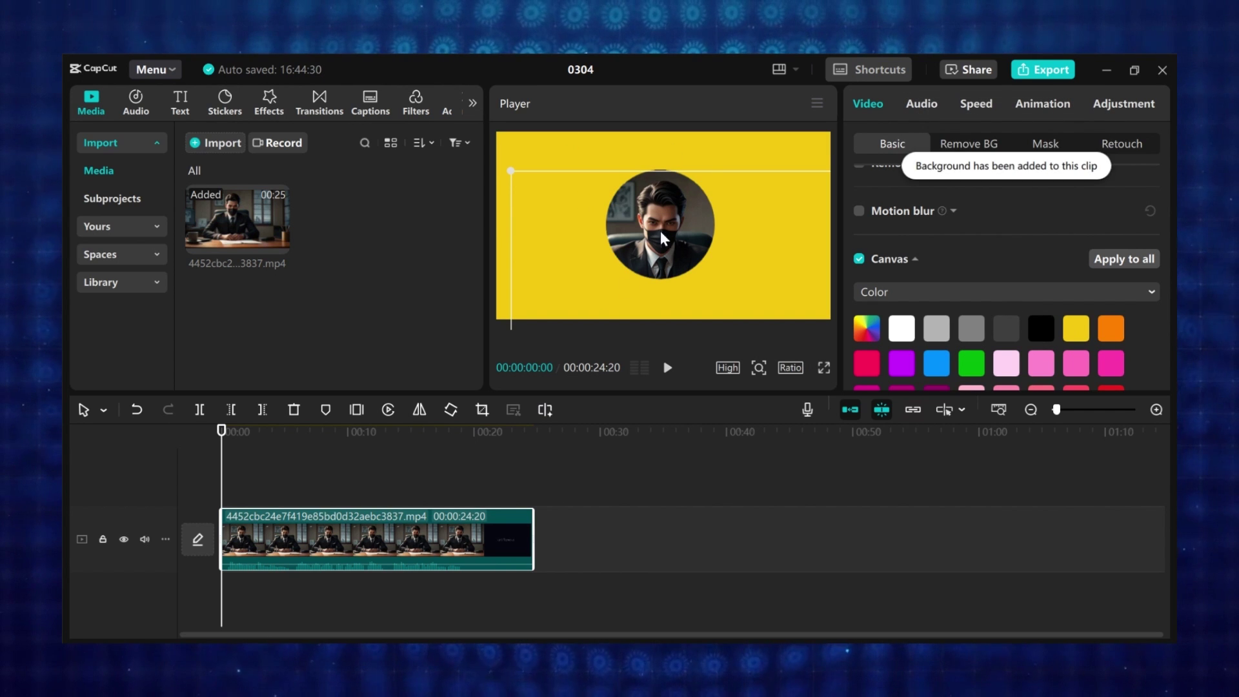
# Shrink the masked clip and reposition it on the yellow canvas.
pyautogui.moveTo(503, 171); pyautogui.dragTo(587, 234)
pyautogui.moveTo(678, 277)
pyautogui.mouseDown()
pyautogui.moveTo(598, 342)
pyautogui.moveTo(564, 227)
pyautogui.moveTo(802, 258)
pyautogui.moveTo(673, 270)
pyautogui.mouseUp()
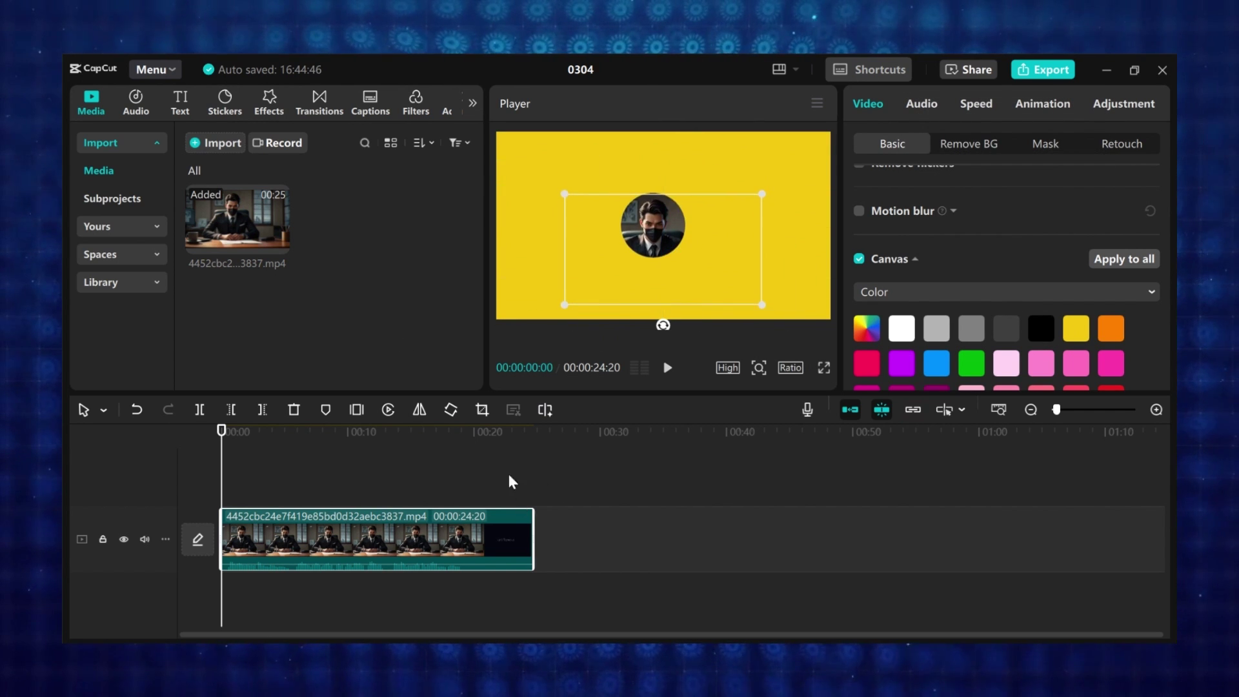
pyautogui.click(265, 485)
pyautogui.click(387, 477)
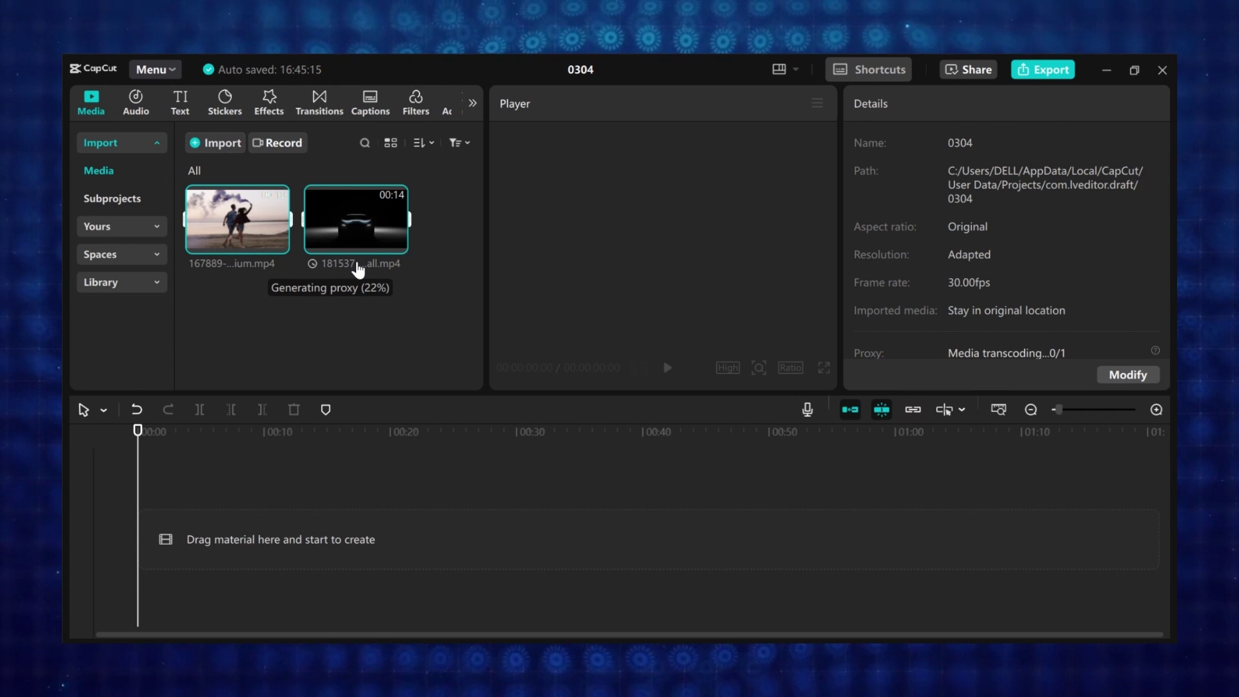
# Put the beach clip on the timeline with the car clip on the track above it.
pyautogui.click(291, 237)
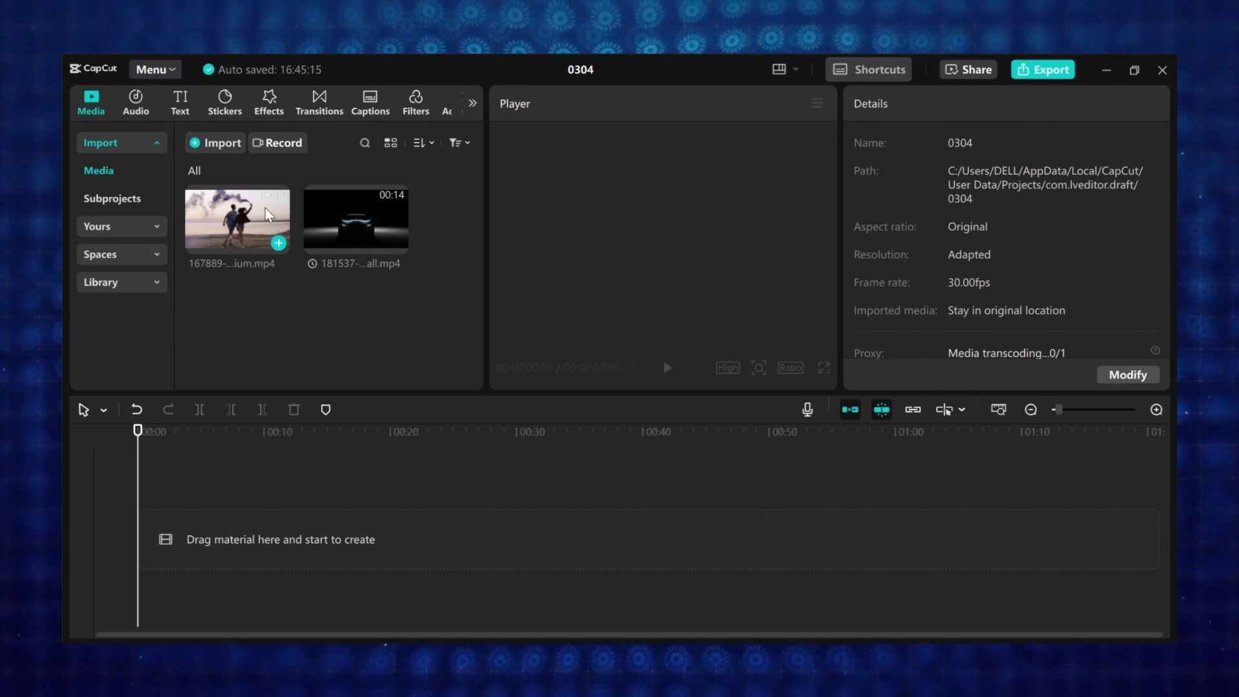
pyautogui.moveTo(265, 208); pyautogui.dragTo(258, 513)
pyautogui.moveTo(355, 220); pyautogui.dragTo(223, 490)
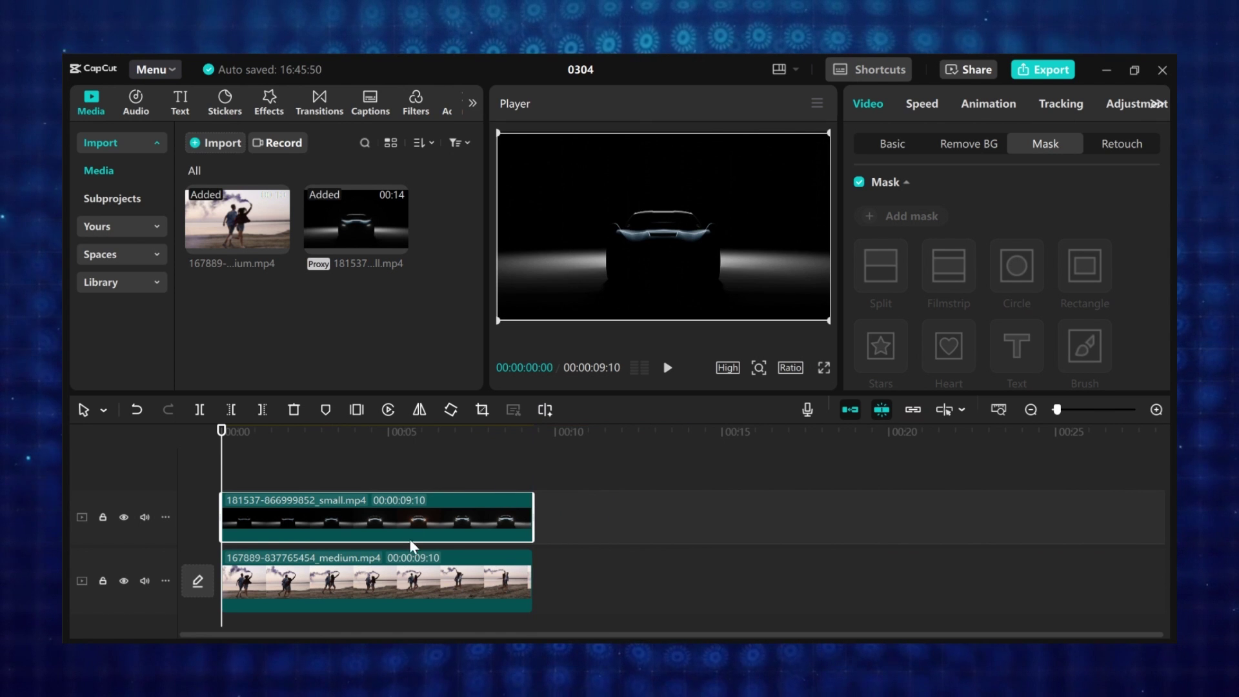
# Give the car clip a small reversed Heart mask that reveals the beach.
pyautogui.click(910, 216)
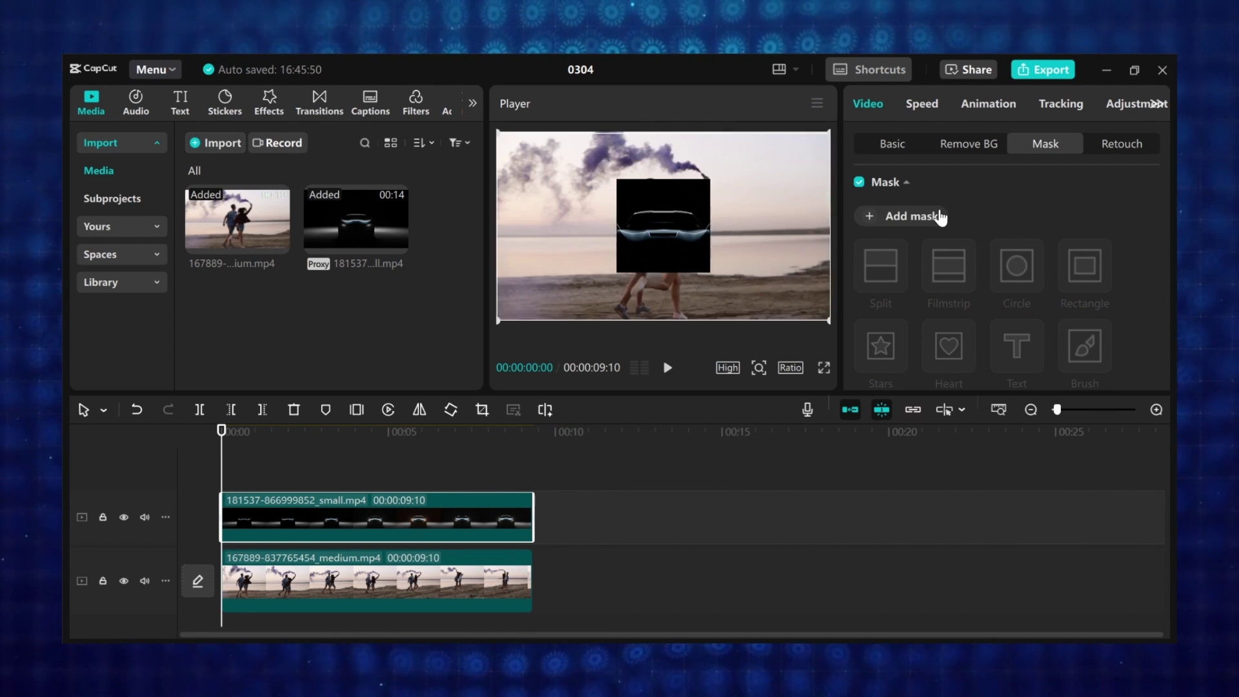
pyautogui.click(952, 350)
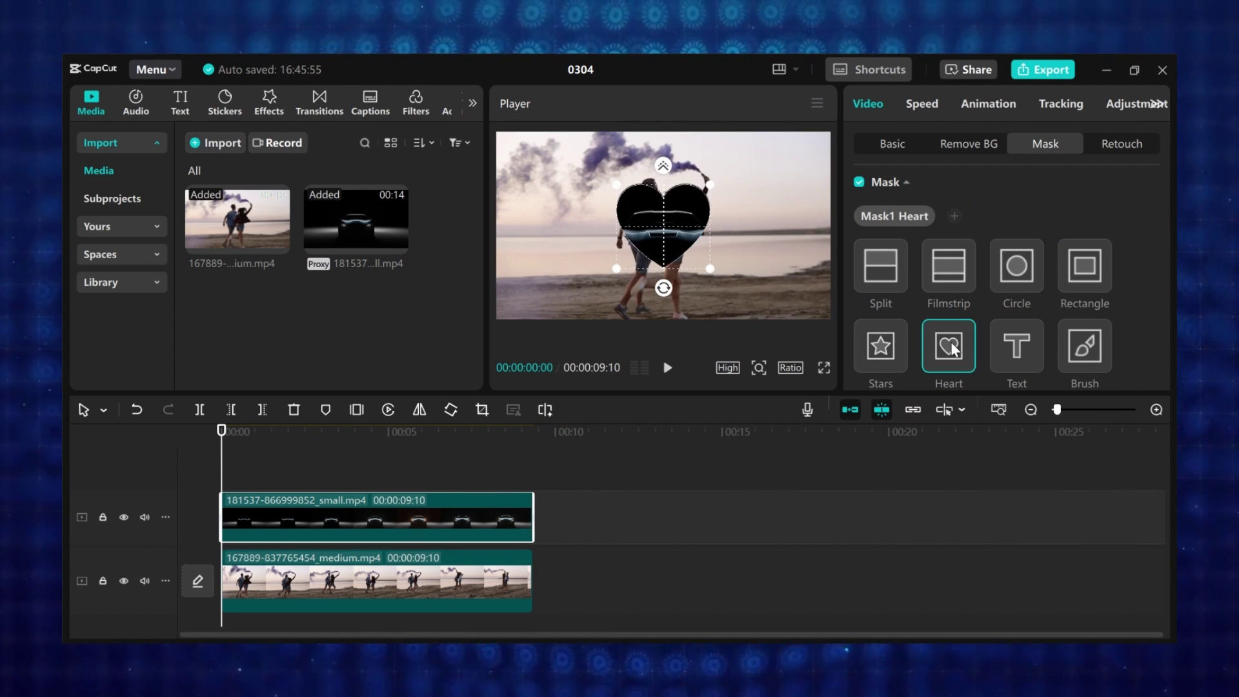
pyautogui.scroll(-4, 980, 319)
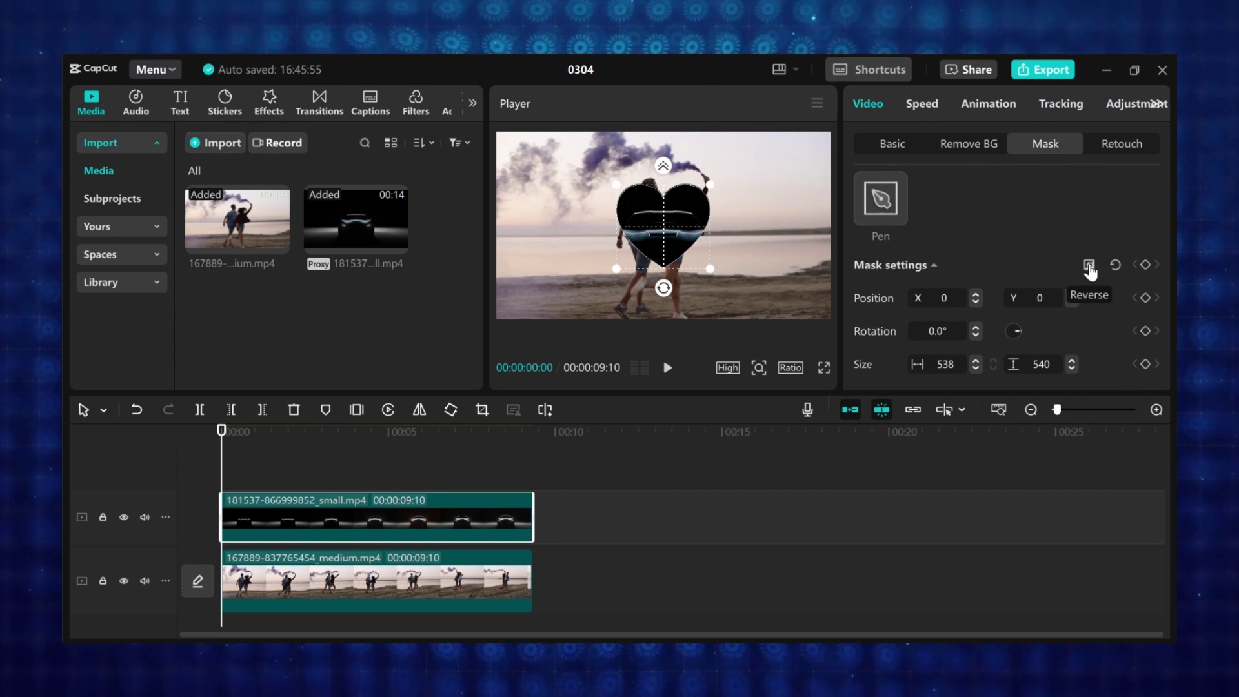
pyautogui.click(1090, 266)
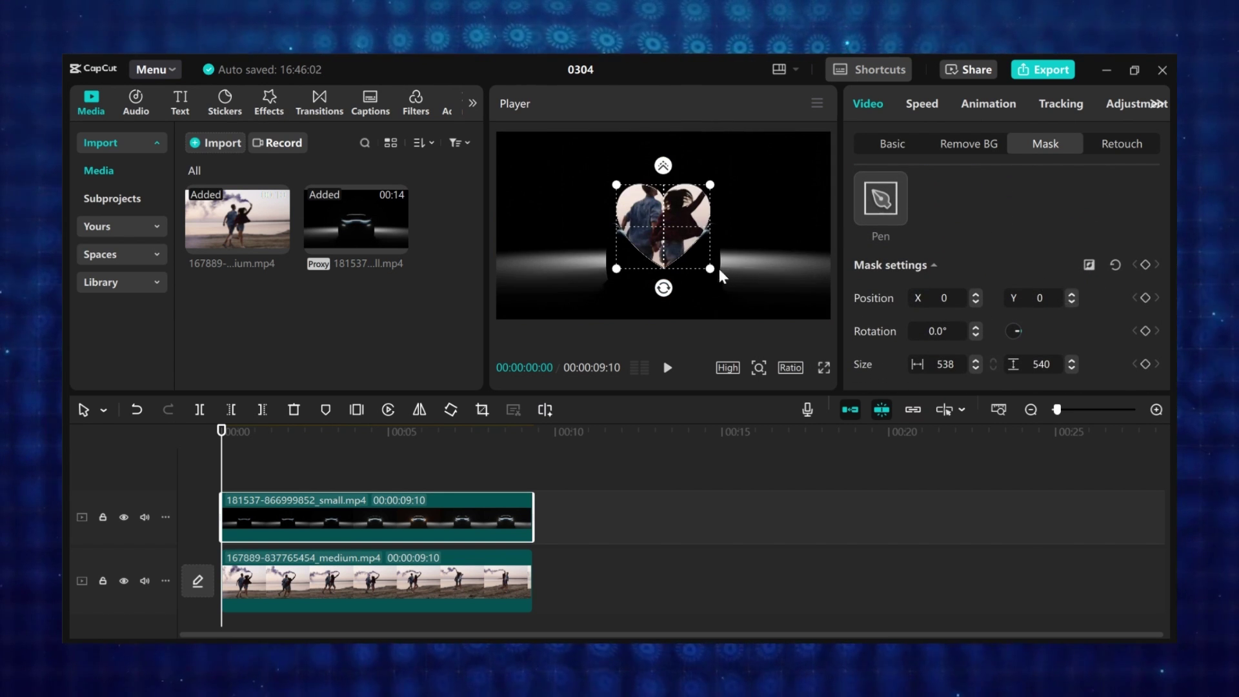
pyautogui.moveTo(713, 267); pyautogui.dragTo(668, 230)
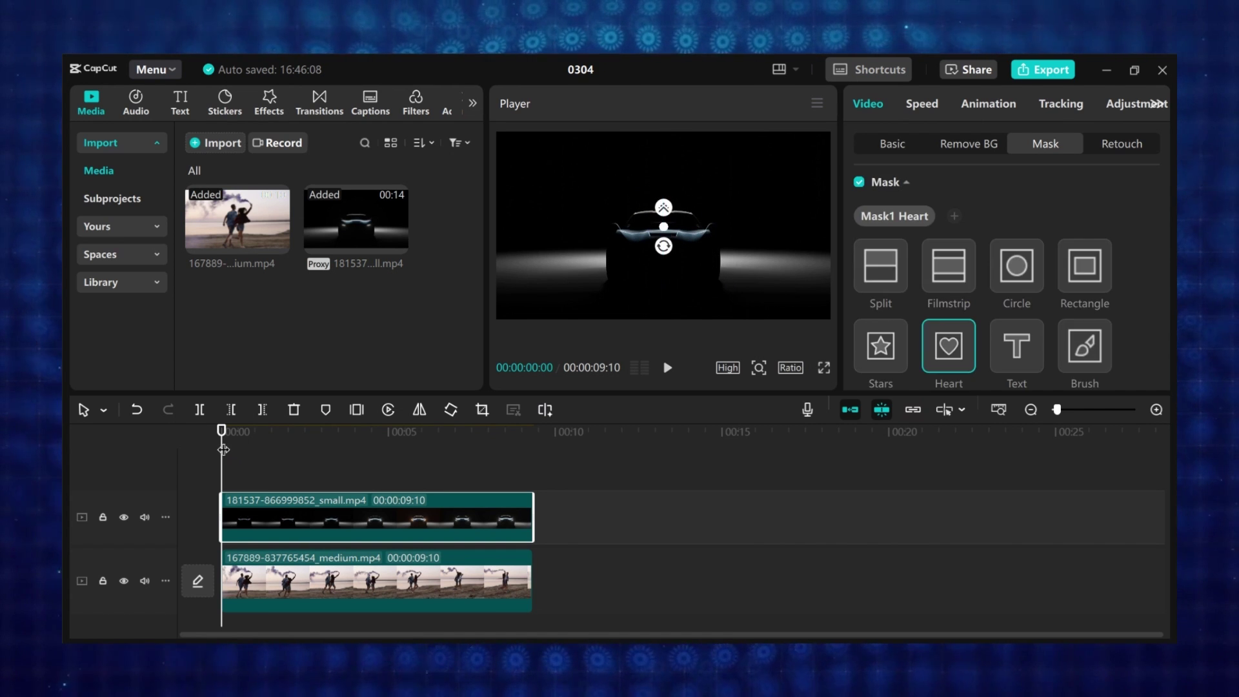
# Keyframe the tiny heart mask near 00:02:17, move to about 00:04:06, and play the reveal.
pyautogui.moveTo(221, 448); pyautogui.dragTo(307, 504)
pyautogui.scroll(-5, 1122, 264)
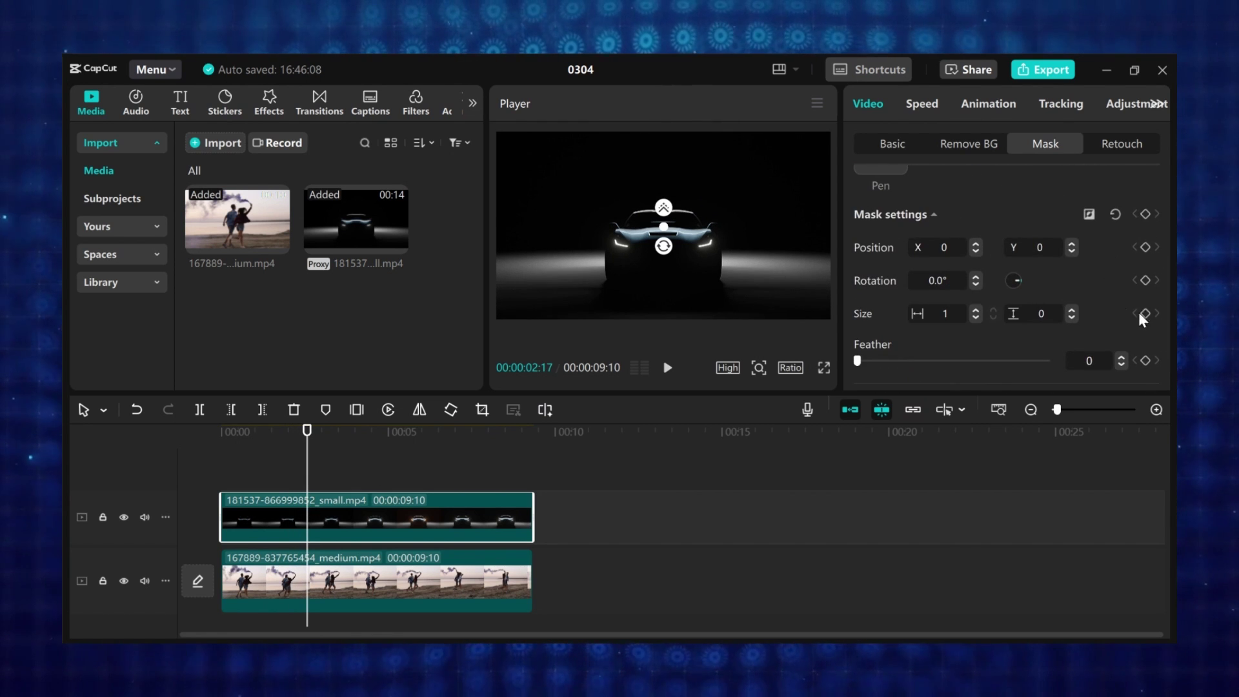
pyautogui.click(1145, 314)
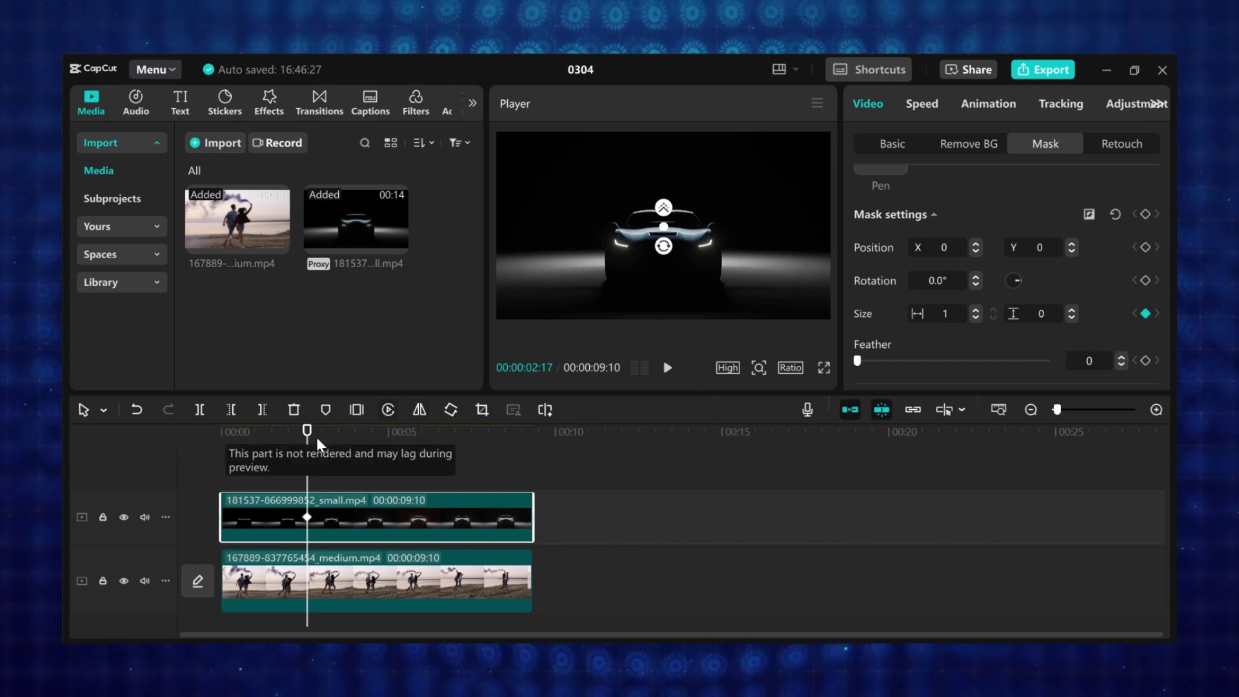
pyautogui.moveTo(307, 430); pyautogui.dragTo(362, 471)
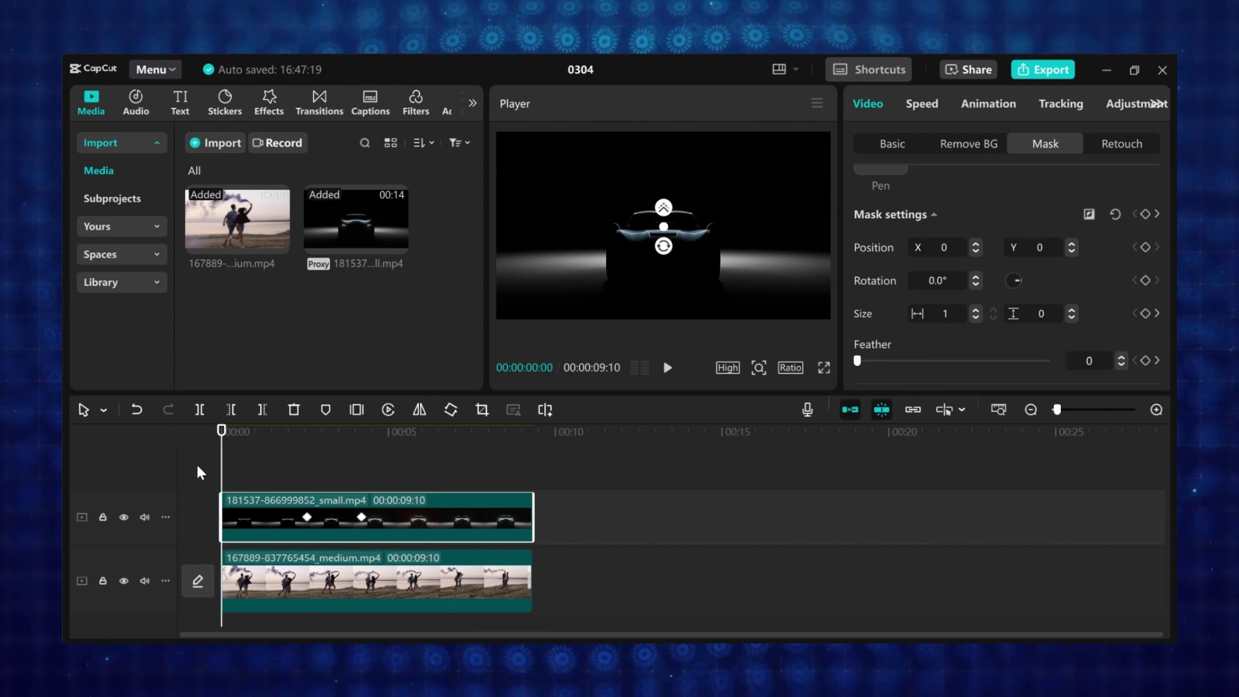
pyautogui.press('space')
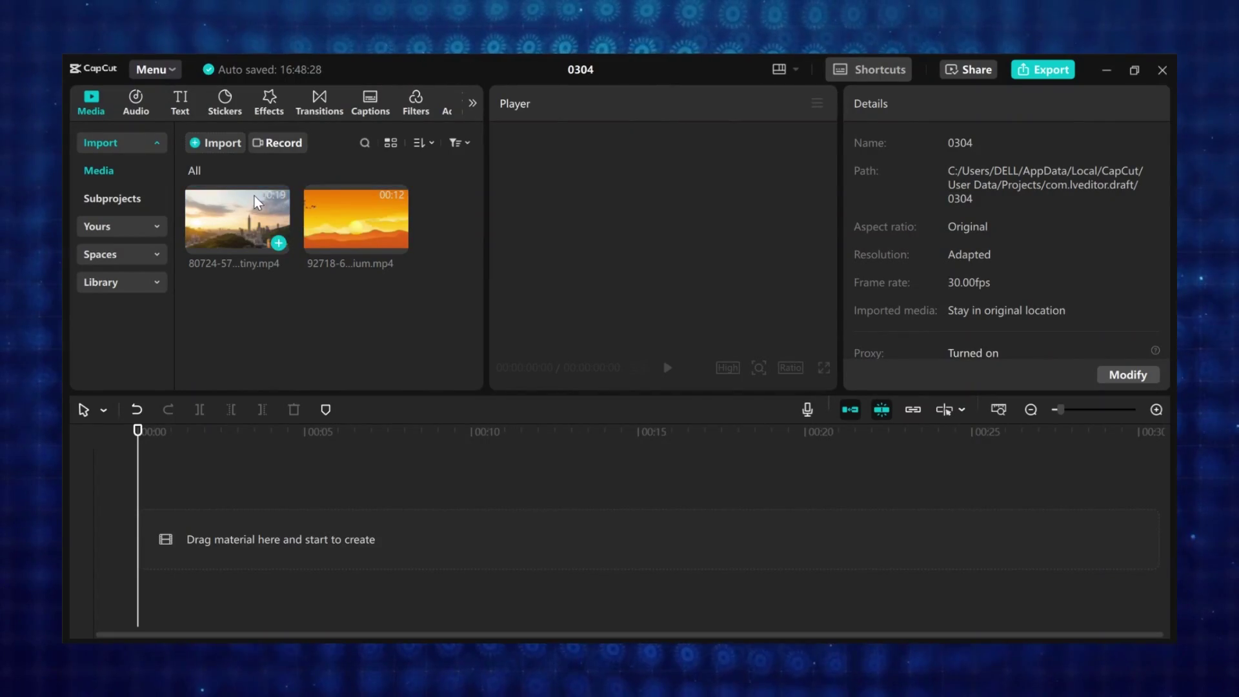
# Place the 18-second city skyline clip on the timeline and apply a Text mask to it.
pyautogui.moveTo(254, 196); pyautogui.dragTo(273, 501)
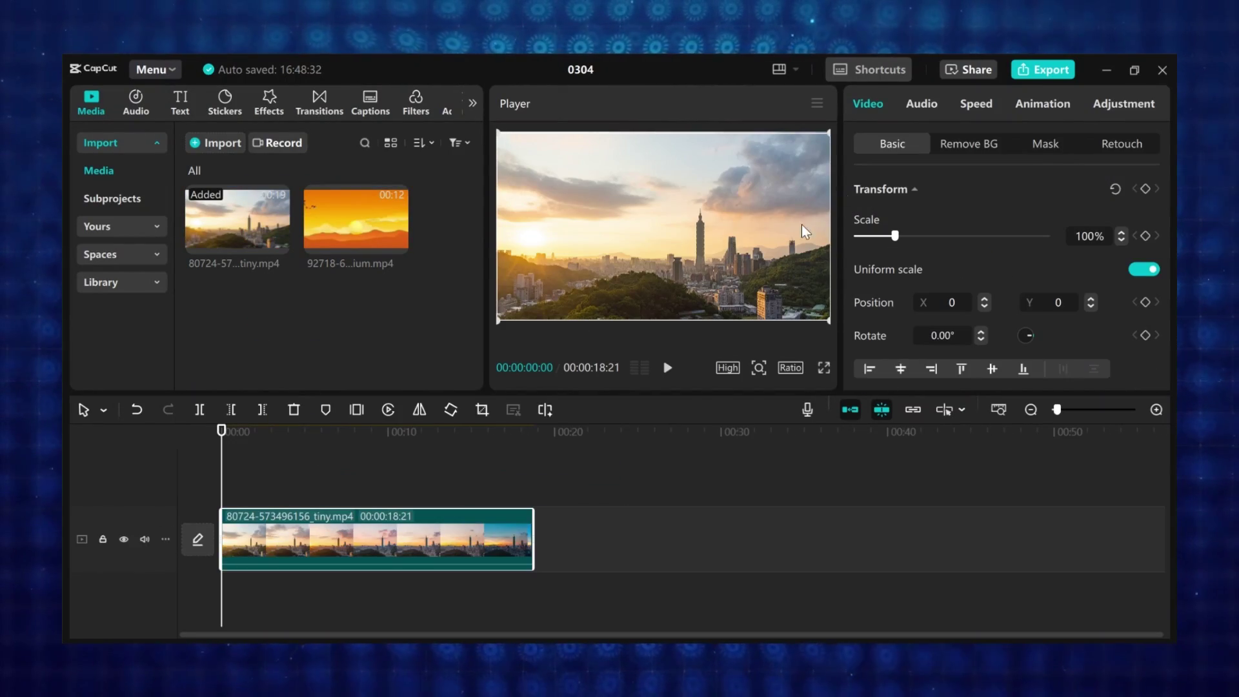
pyautogui.click(1034, 143)
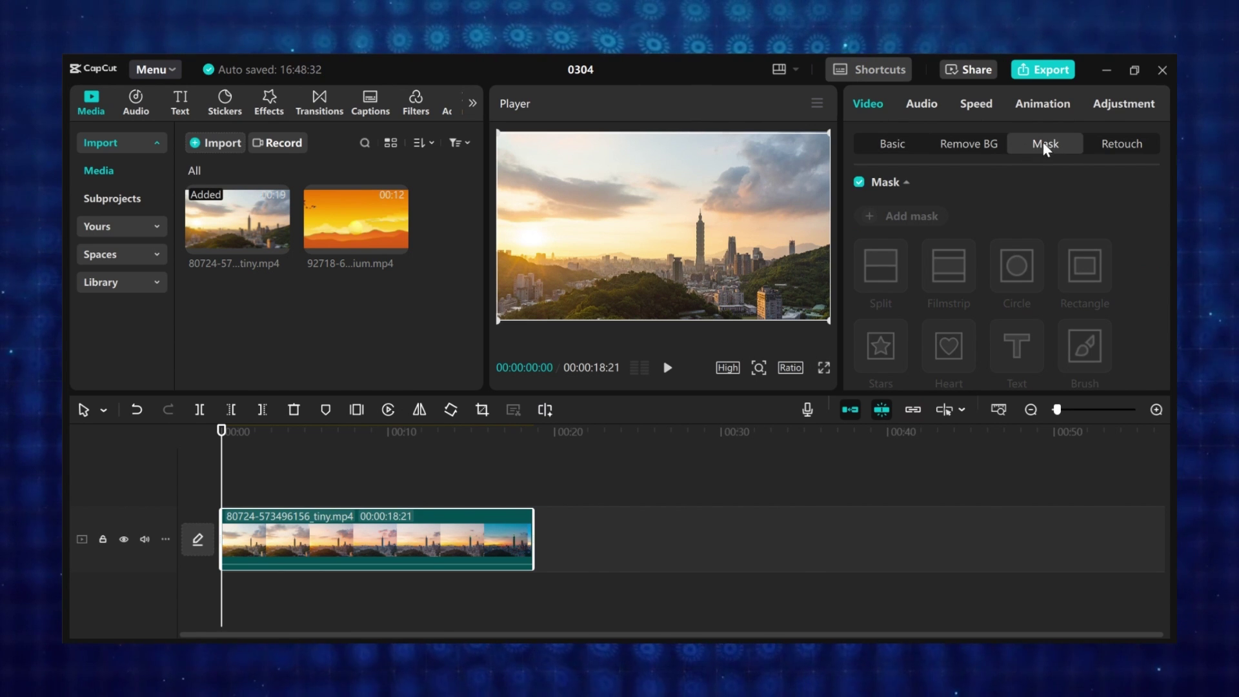
pyautogui.click(908, 217)
pyautogui.click(1024, 352)
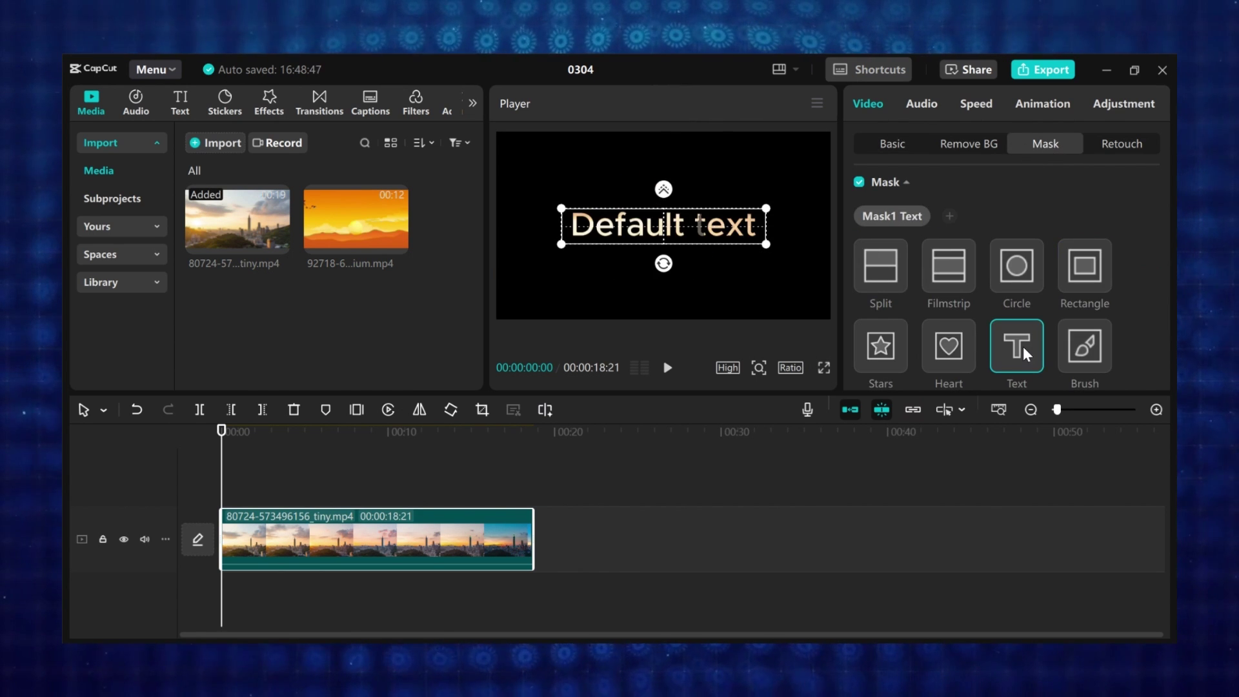
pyautogui.scroll(-5, 1026, 302)
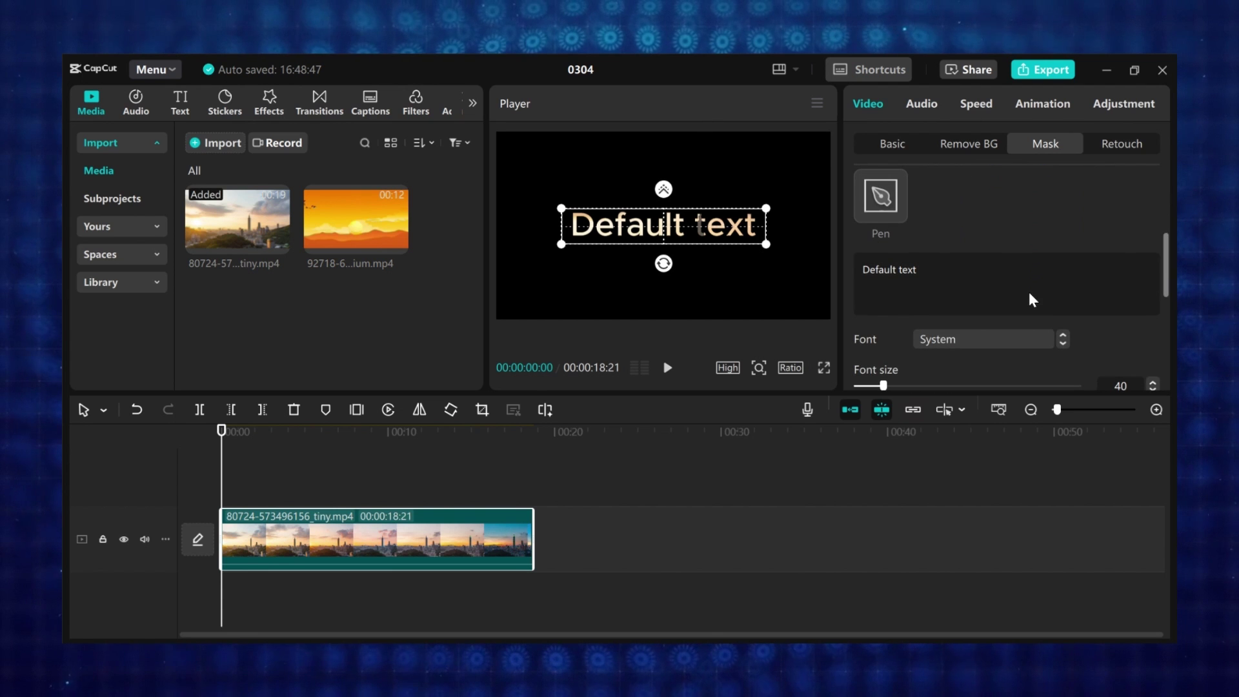
# Change the text mask to 'FUSION' in the Anton font, enlarge it, and preview playback.
pyautogui.moveTo(927, 268); pyautogui.dragTo(849, 265)
pyautogui.write('FUSION')
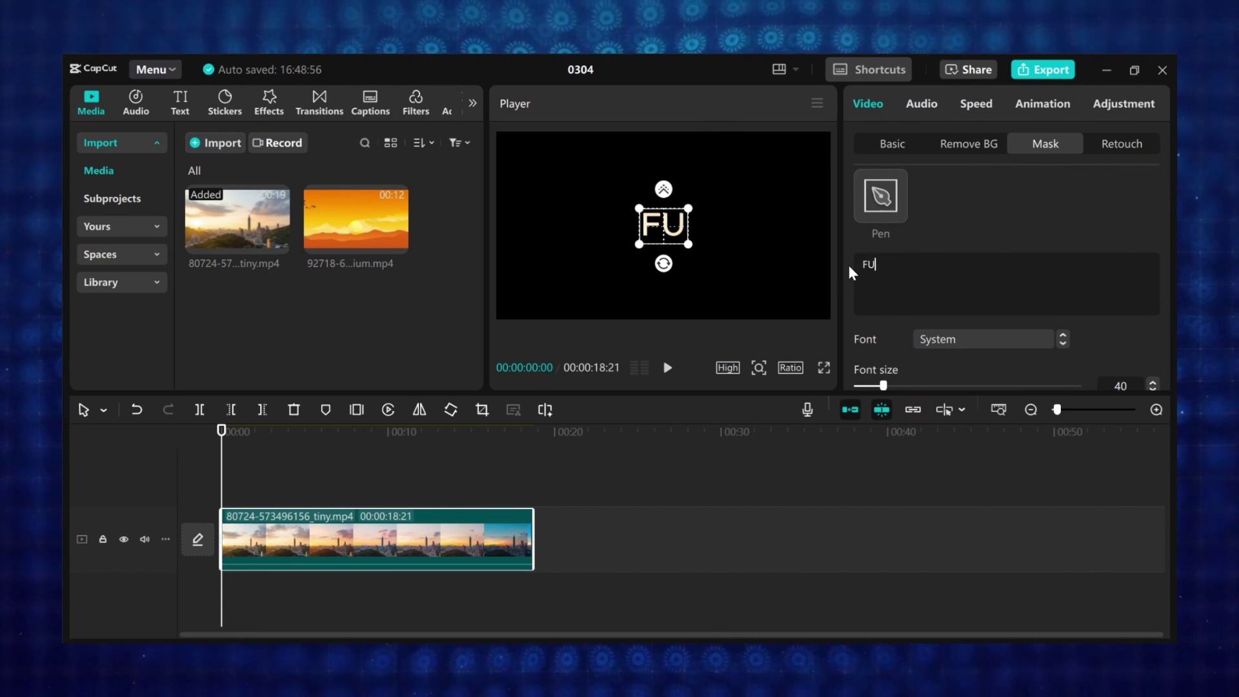
pyautogui.click(952, 344)
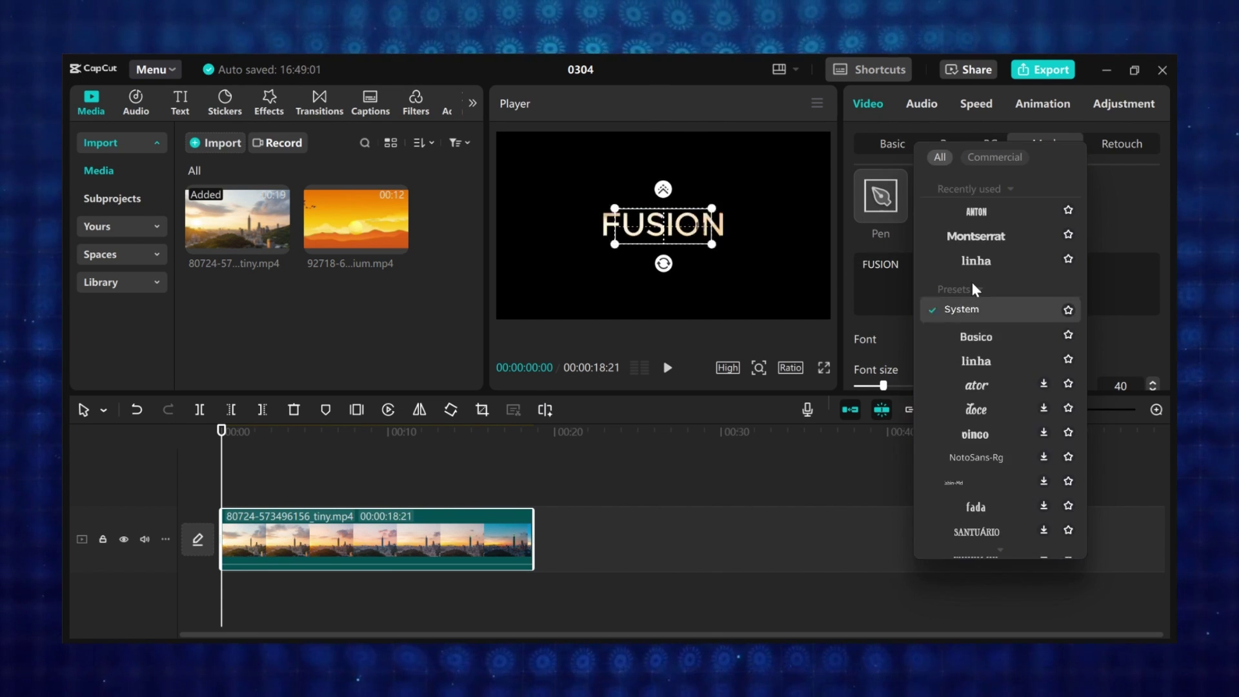
pyautogui.click(993, 216)
pyautogui.moveTo(695, 209); pyautogui.dragTo(810, 174)
pyautogui.press('space')
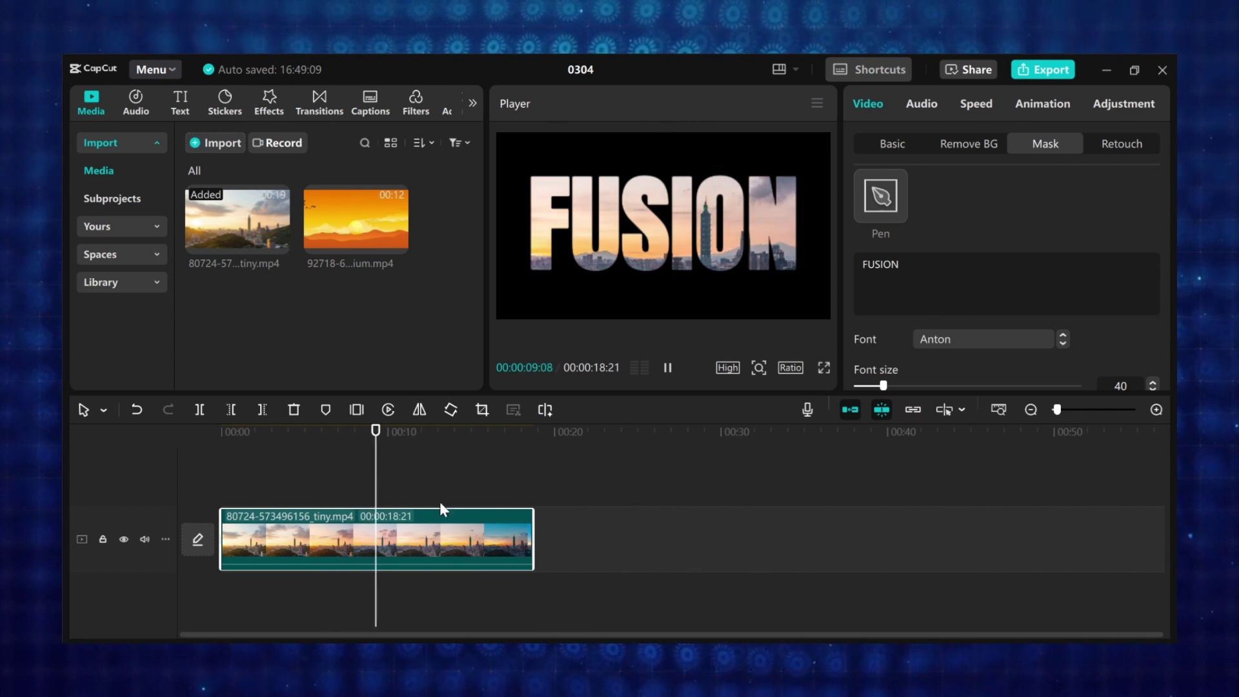
pyautogui.press('space')
pyautogui.press('Home')
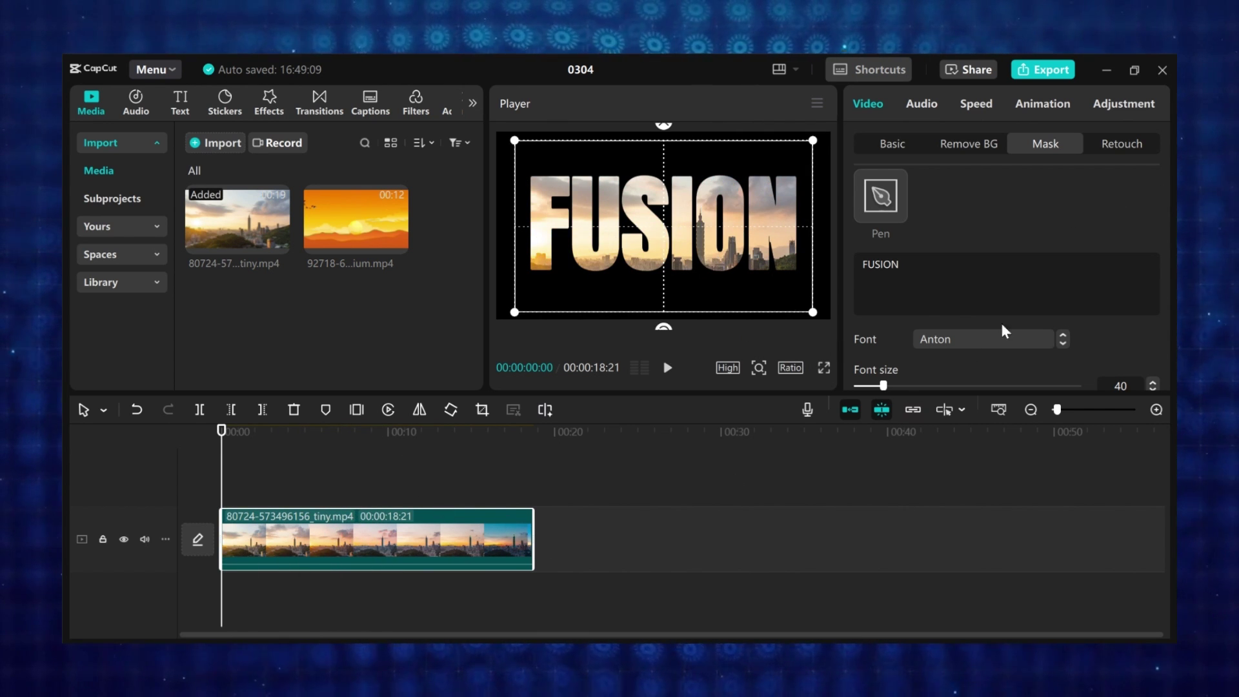
# Reverse the FUSION text mask.
pyautogui.scroll(-1, 1001, 322)
pyautogui.scroll(-3, 1017, 370)
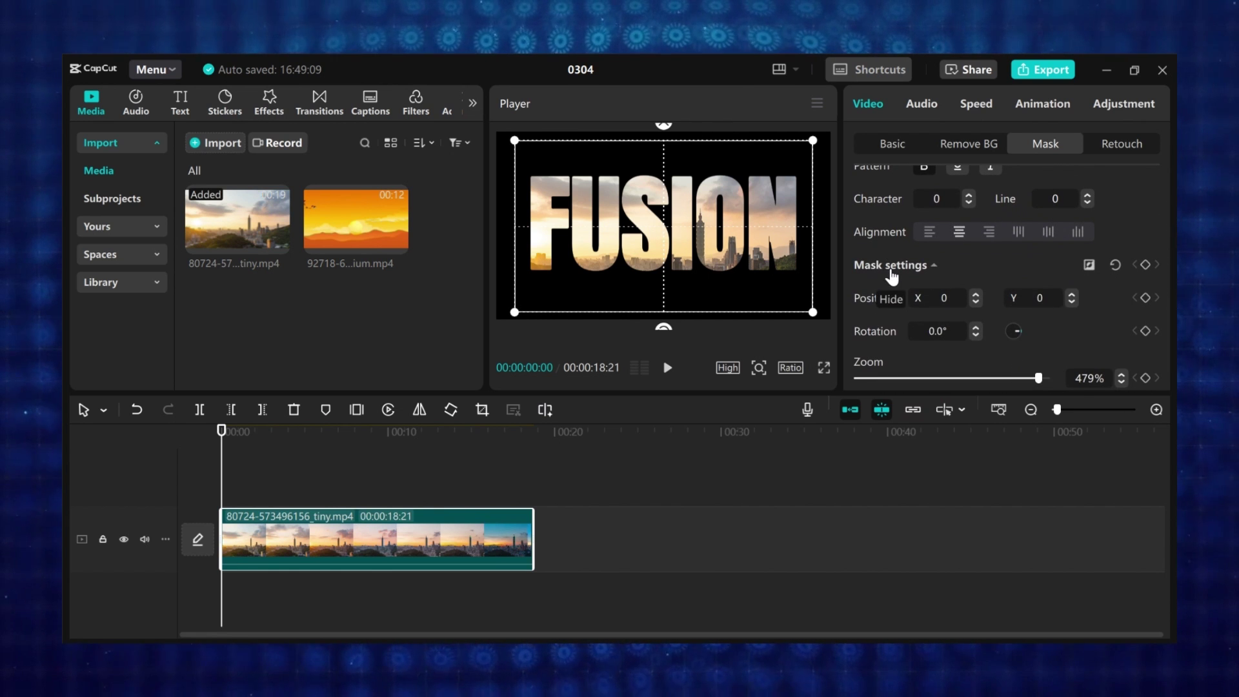
pyautogui.click(1088, 265)
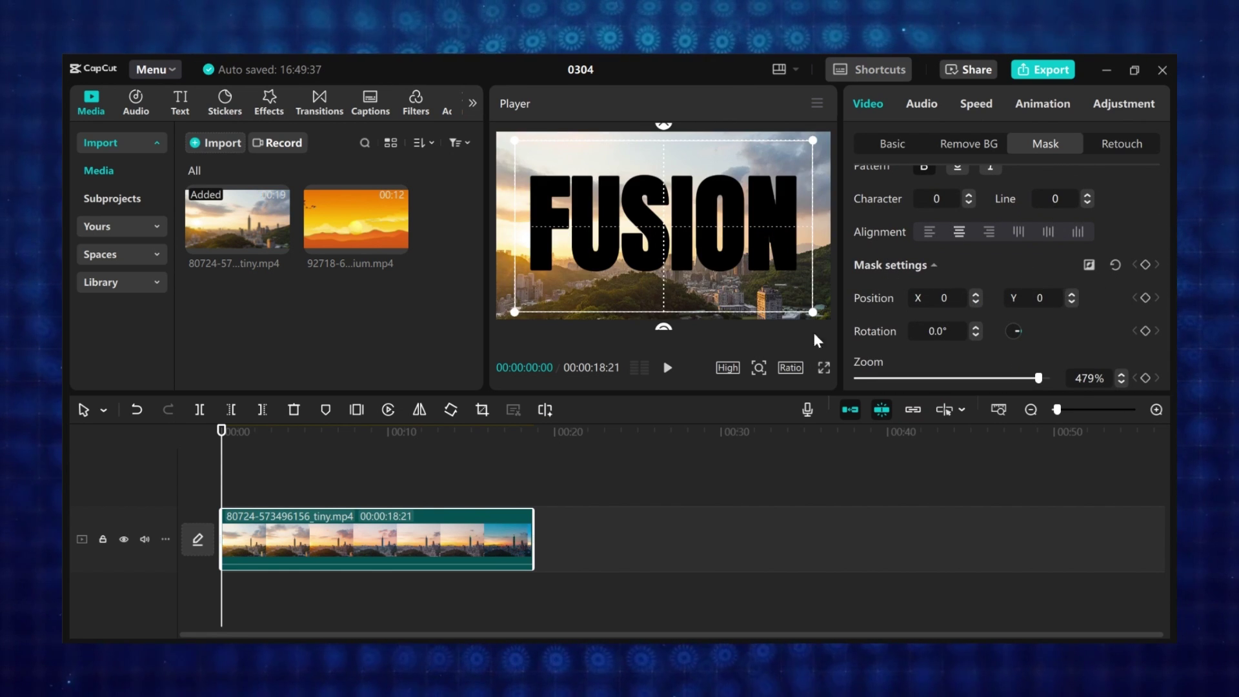
# Stack the city clip above the sunset clip, preview it, then place the woman-in-red clip on the timeline.
pyautogui.moveTo(296, 532); pyautogui.dragTo(296, 463)
pyautogui.moveTo(339, 220); pyautogui.dragTo(251, 590)
pyautogui.press('space')
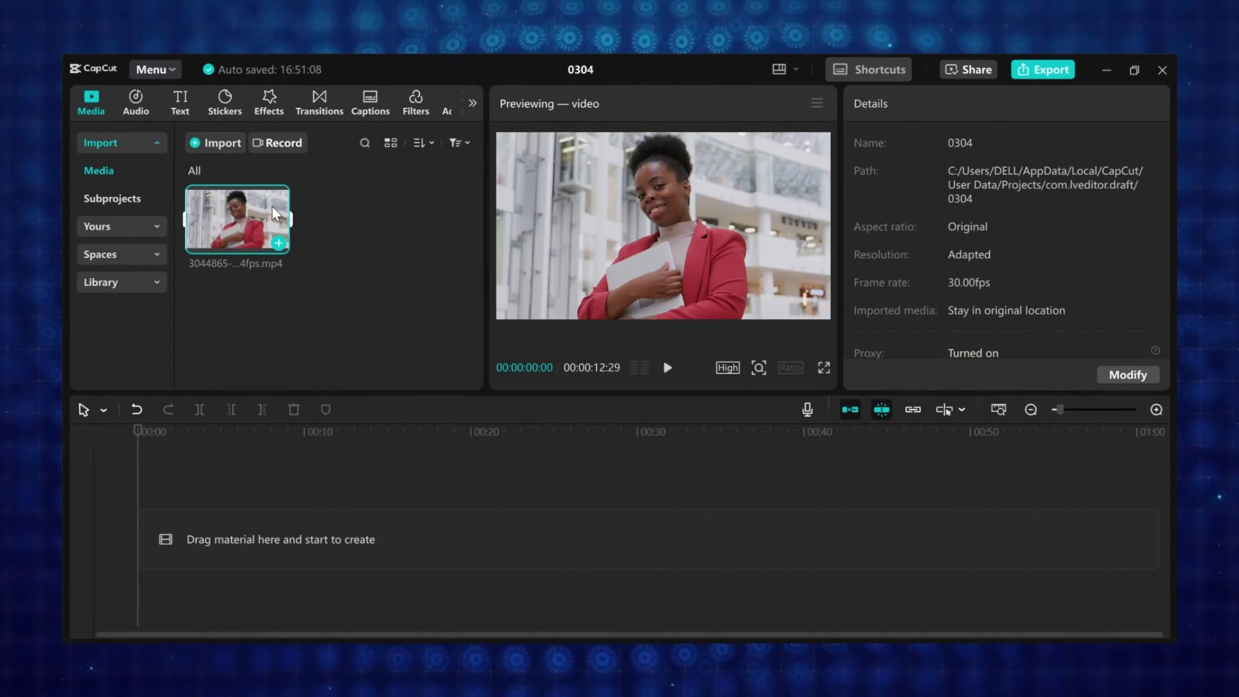
pyautogui.moveTo(276, 214); pyautogui.dragTo(331, 562)
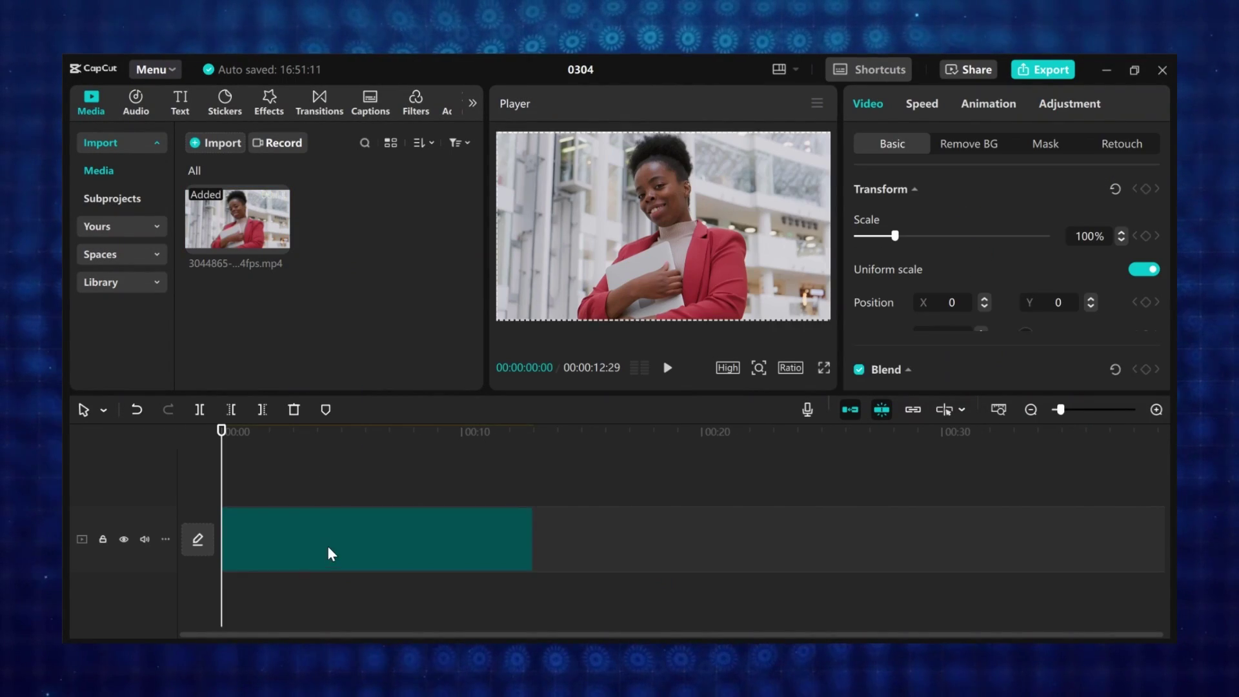
# Switch the woman clip's mask to a size-31 Brush mask and paint over her figure.
pyautogui.click(1046, 143)
pyautogui.click(912, 219)
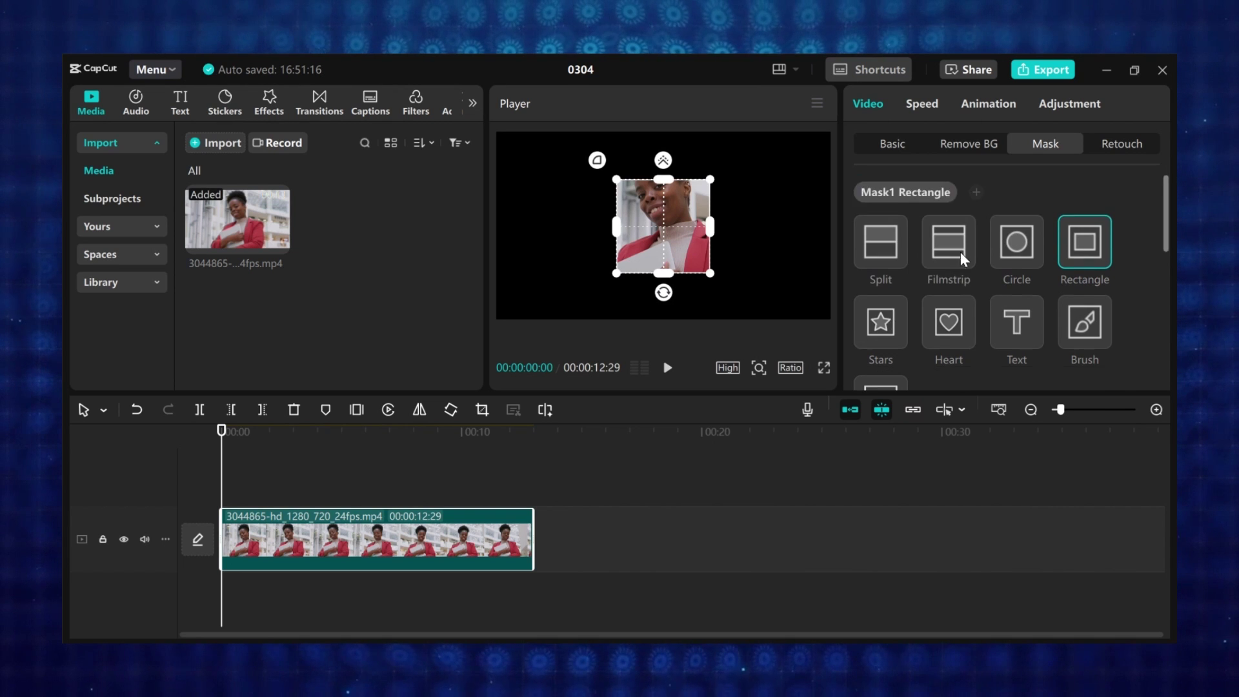
pyautogui.scroll(-4, 1083, 295)
pyautogui.scroll(2, 1078, 271)
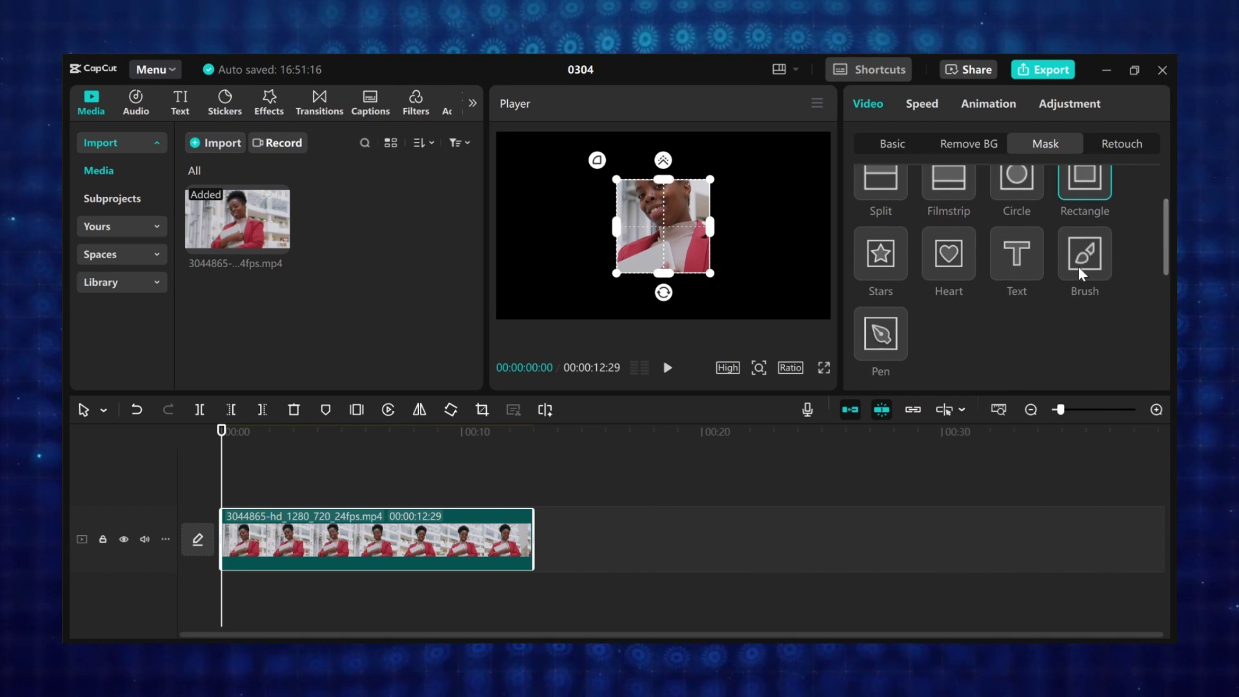
pyautogui.click(1092, 249)
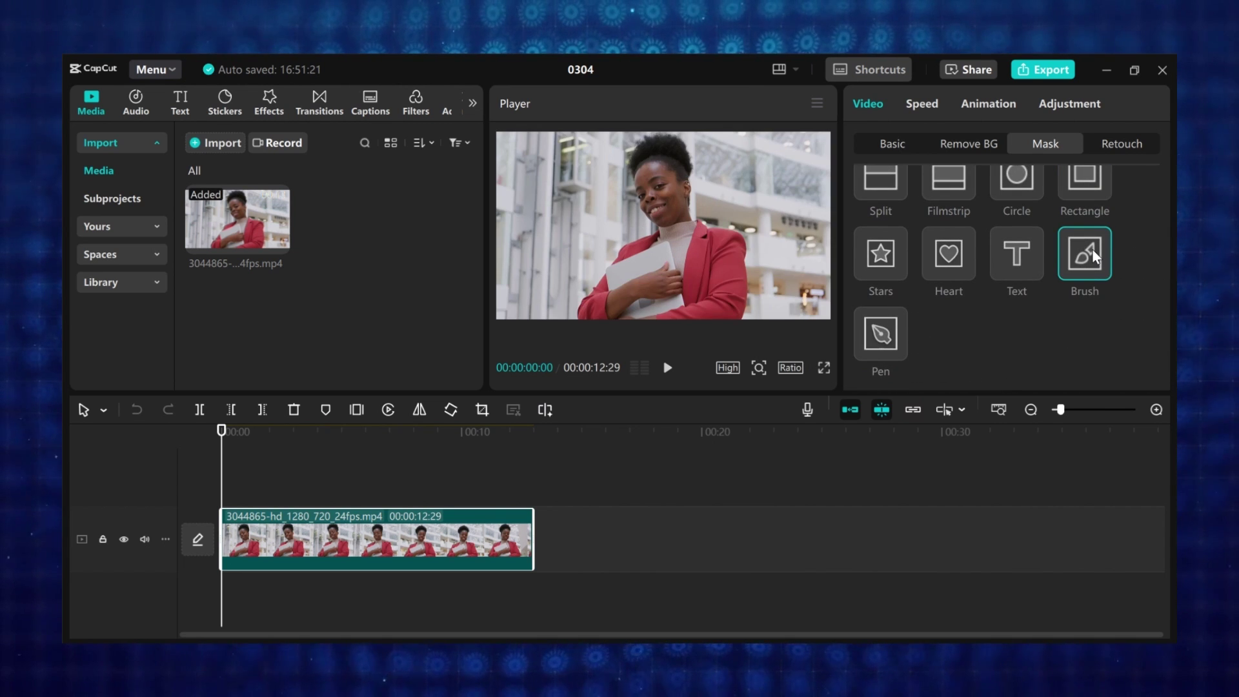
pyautogui.scroll(-5, 958, 261)
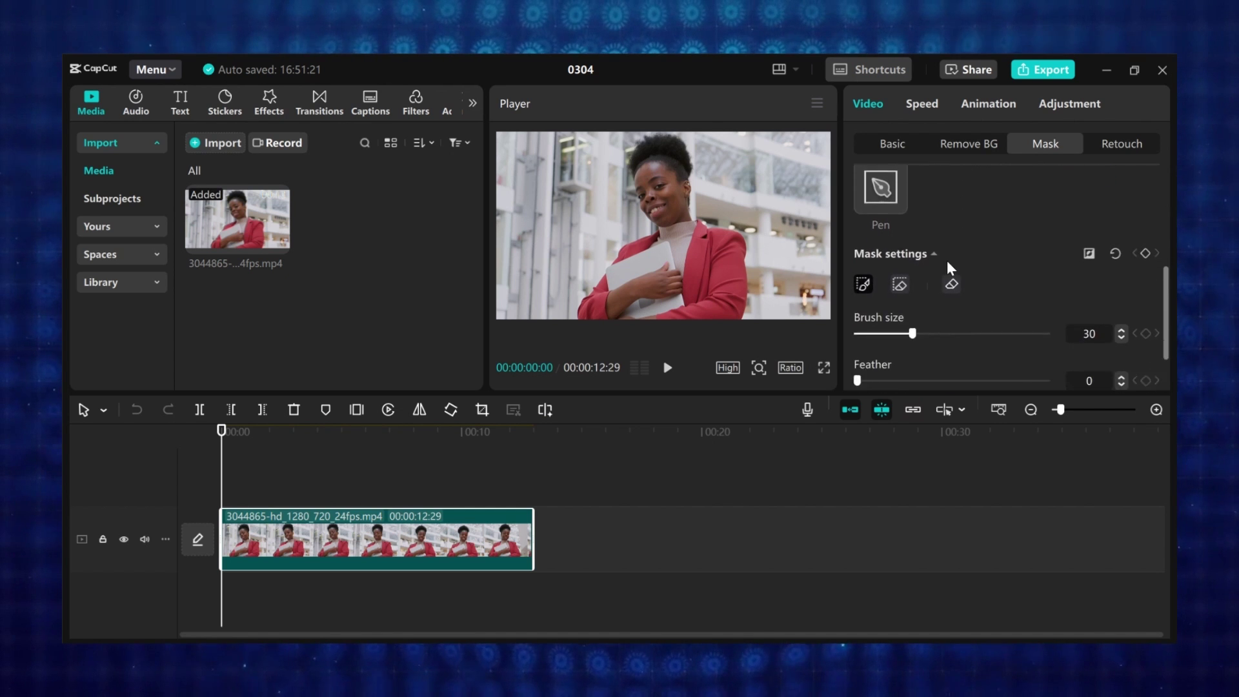
pyautogui.moveTo(912, 286)
pyautogui.mouseDown()
pyautogui.moveTo(931, 286)
pyautogui.moveTo(913, 287)
pyautogui.mouseUp()
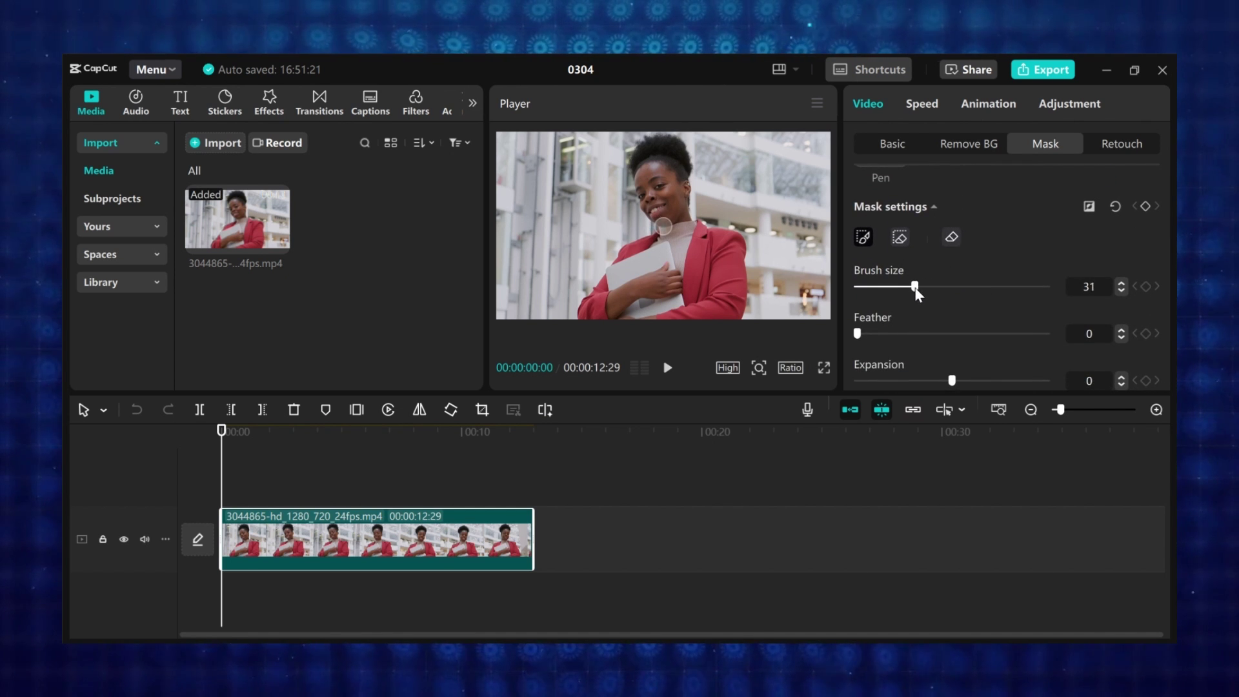
pyautogui.scroll(-1, 917, 293)
pyautogui.moveTo(656, 150)
pyautogui.mouseDown()
pyautogui.moveTo(661, 244)
pyautogui.moveTo(602, 283)
pyautogui.moveTo(614, 311)
pyautogui.moveTo(697, 298)
pyautogui.moveTo(711, 247)
pyautogui.moveTo(674, 210)
pyautogui.mouseUp()
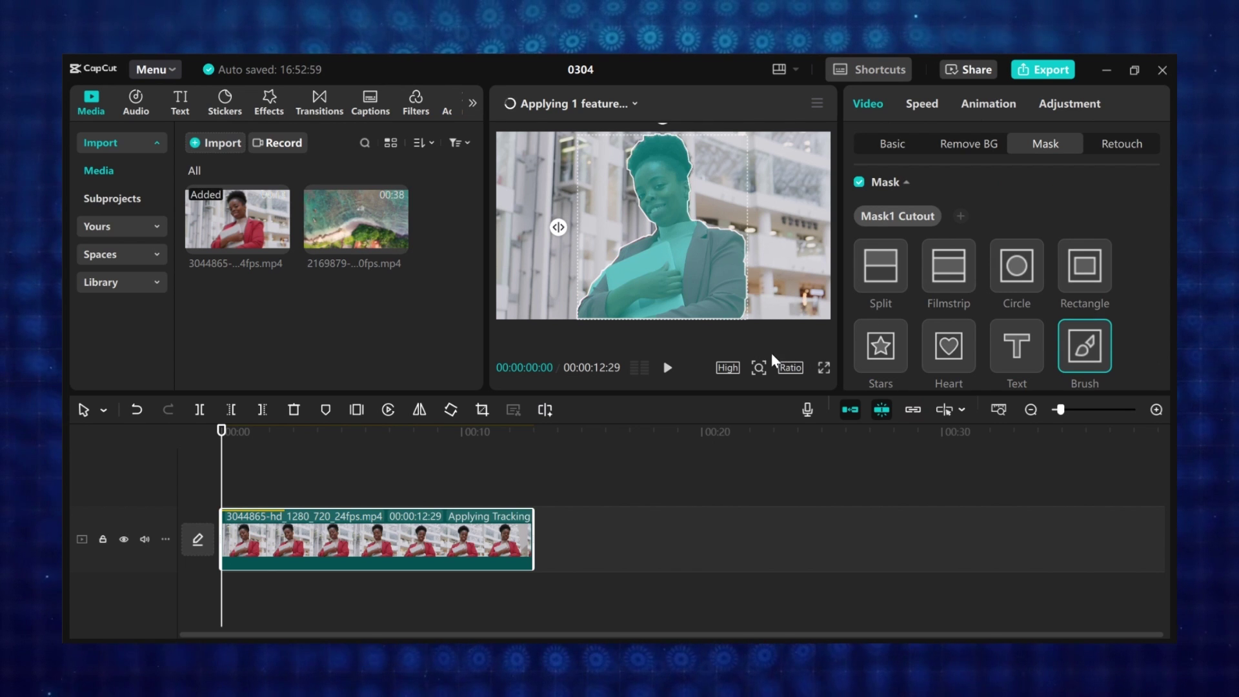
# Zoom in on her shoulder, Quick-erase the stray cutout above it, then zoom back out.
pyautogui.click(759, 367)
pyautogui.moveTo(710, 398); pyautogui.dragTo(813, 405)
pyautogui.moveTo(780, 343); pyautogui.dragTo(777, 251)
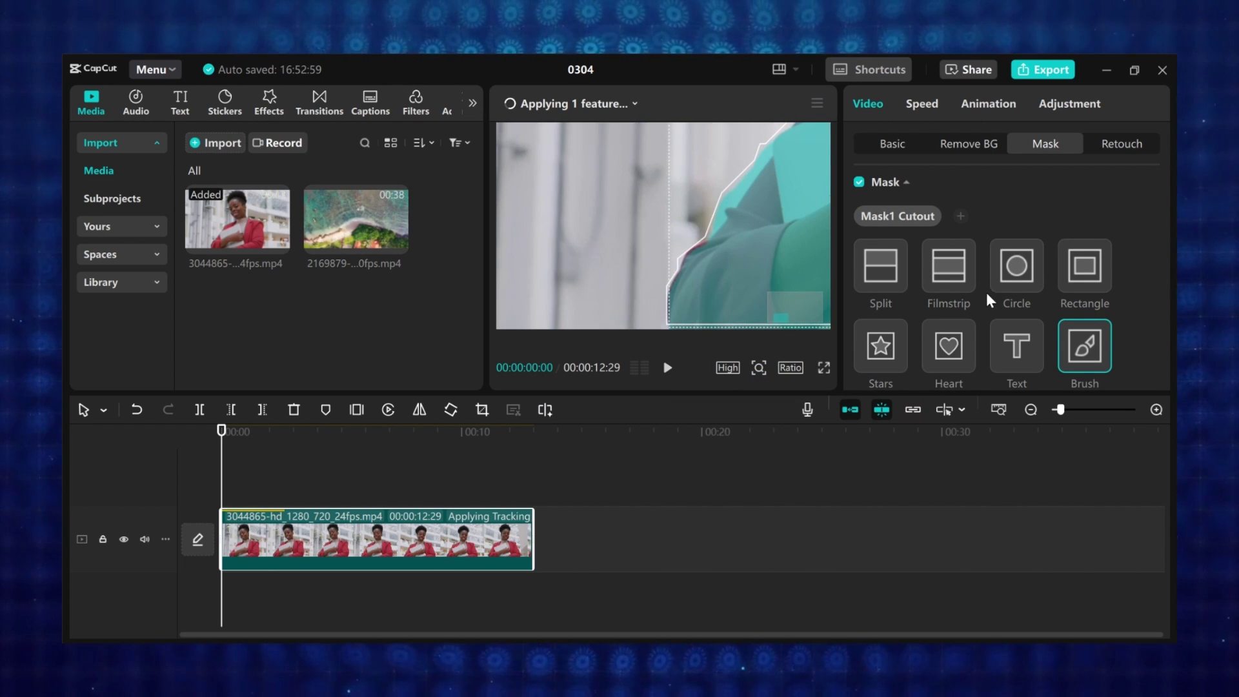
pyautogui.scroll(-4, 989, 297)
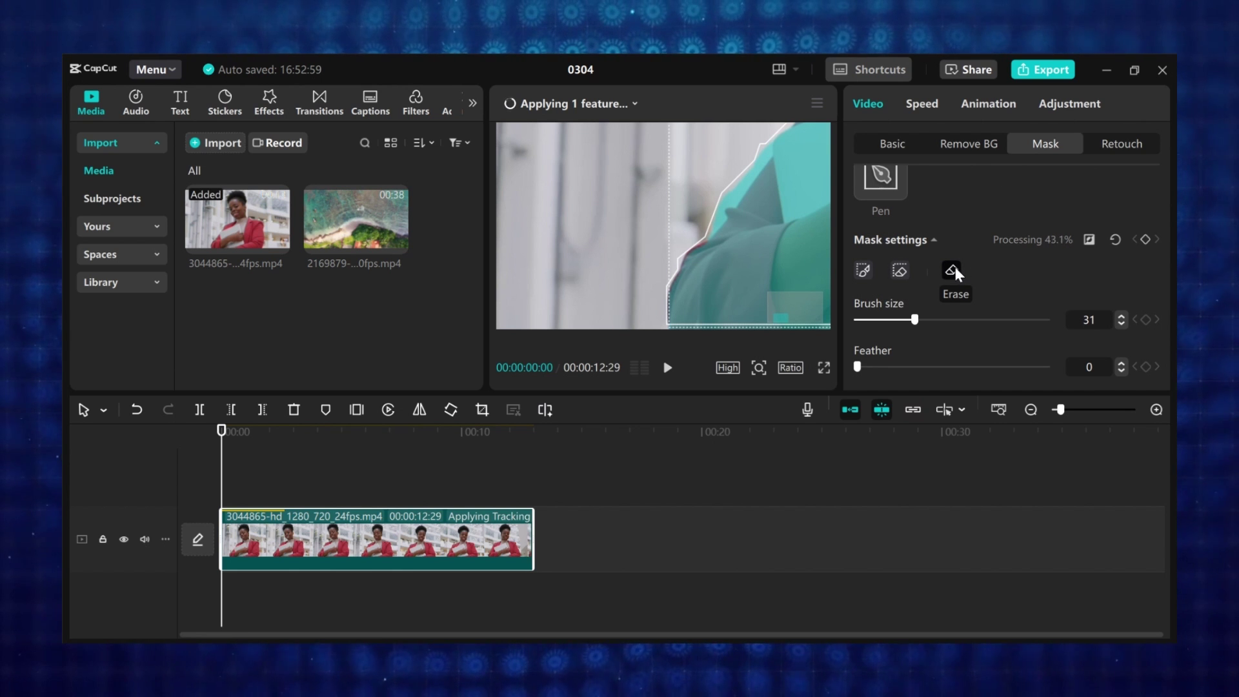
pyautogui.click(900, 269)
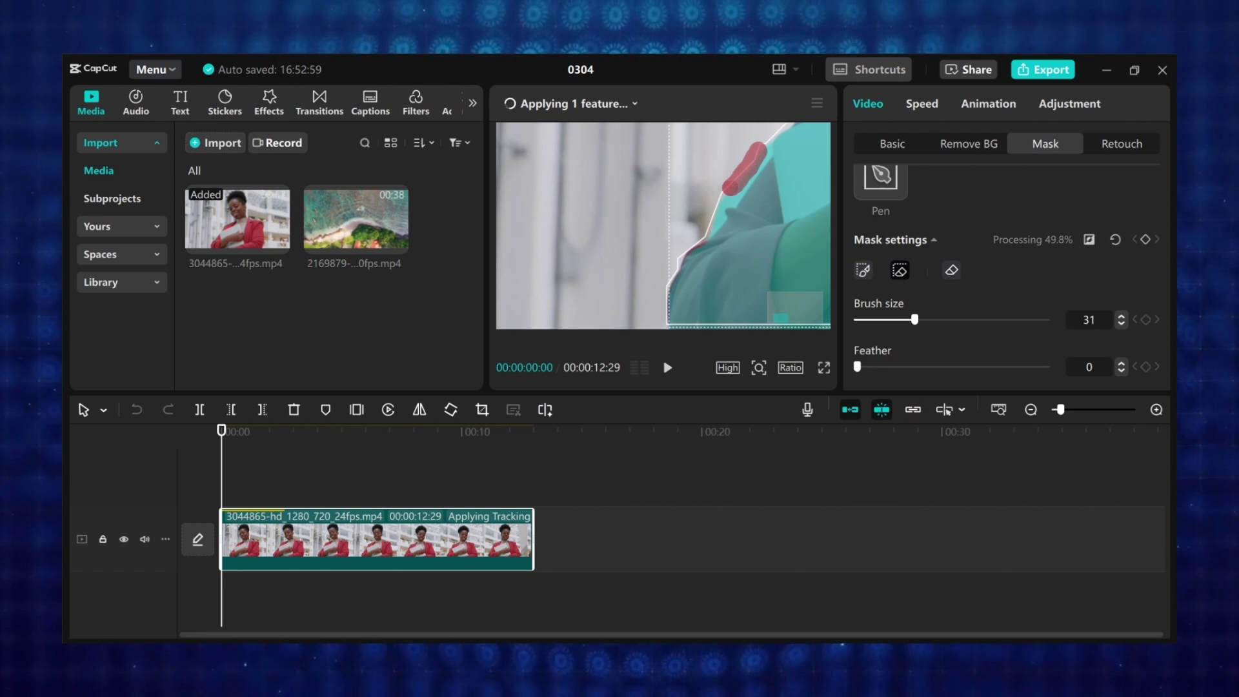
pyautogui.moveTo(710, 215); pyautogui.dragTo(708, 220)
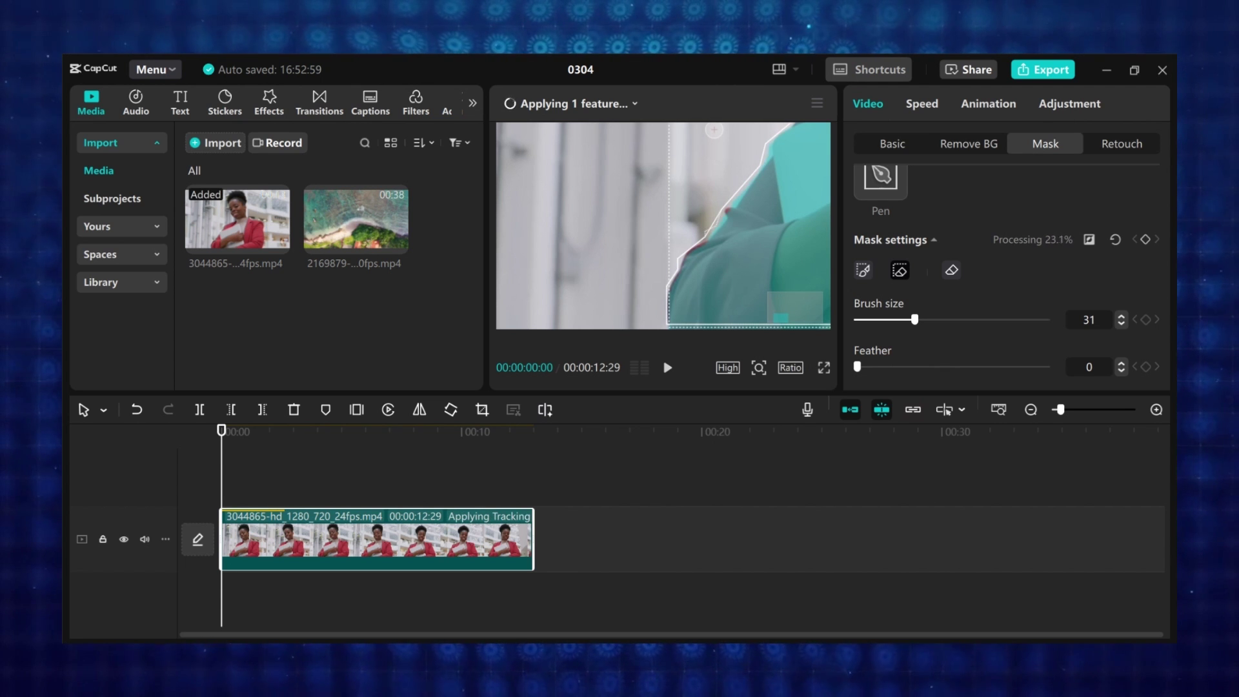
pyautogui.press('Escape')
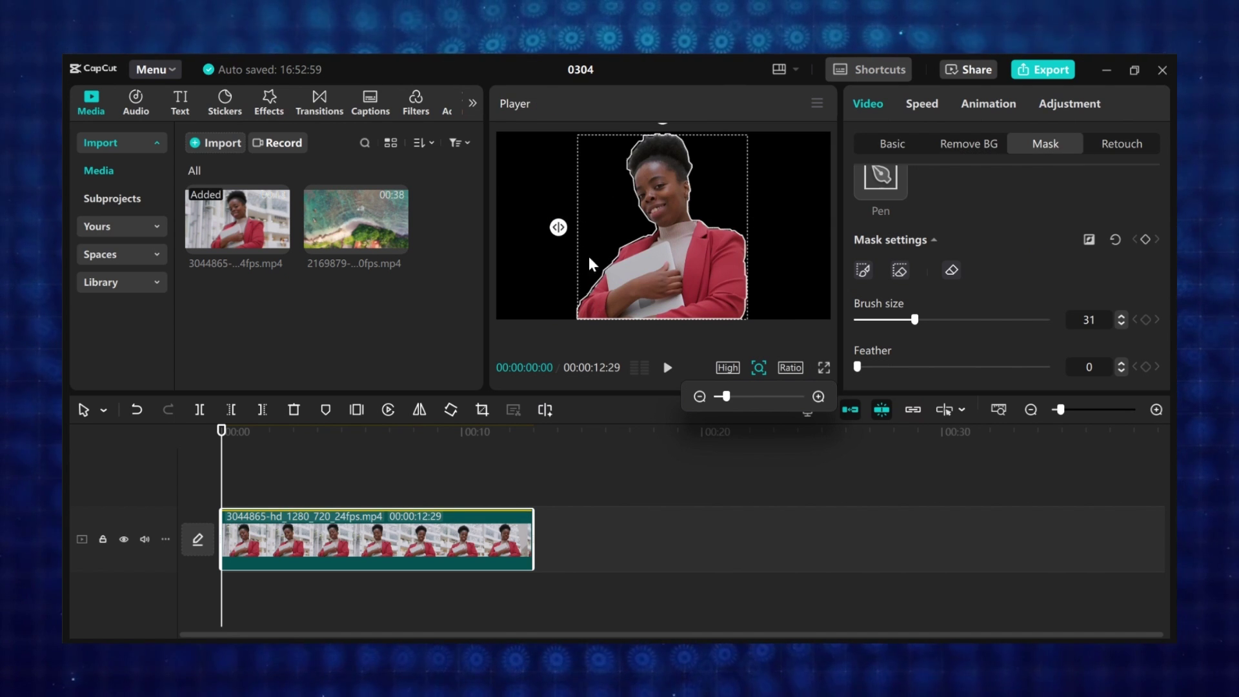
# Place the 2169879 ocean video on the track beneath the woman and play the composite.
pyautogui.moveTo(344, 240); pyautogui.dragTo(246, 586)
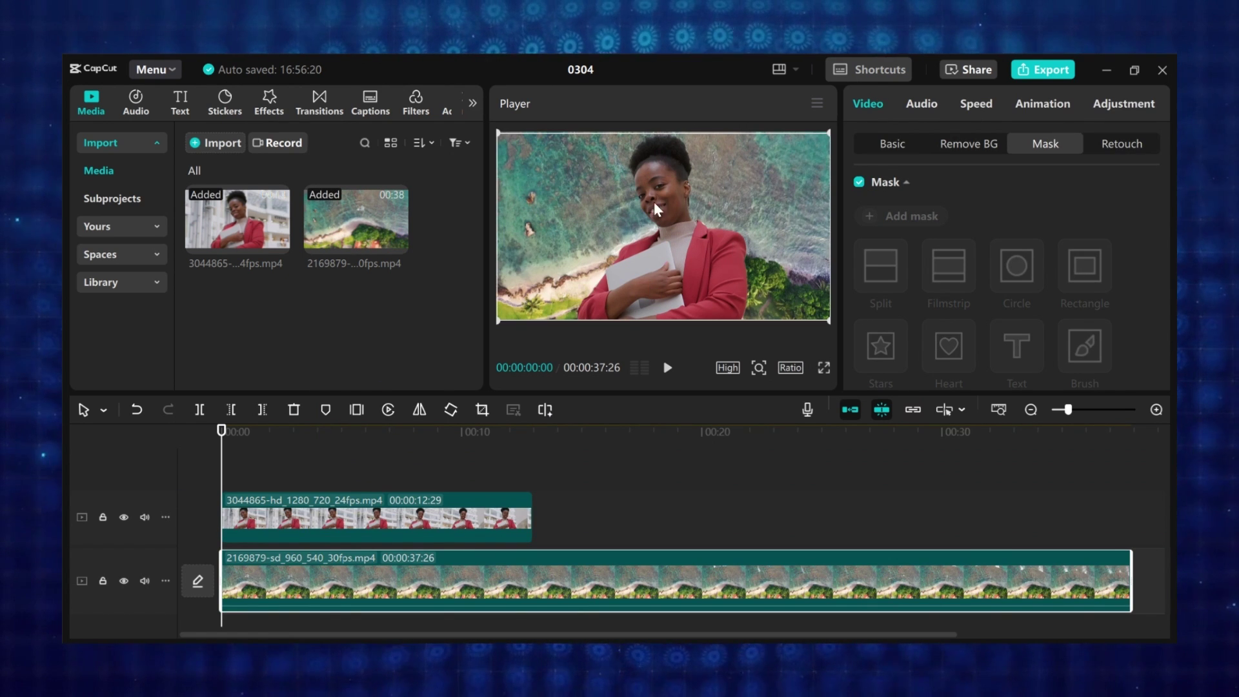
pyautogui.click(667, 368)
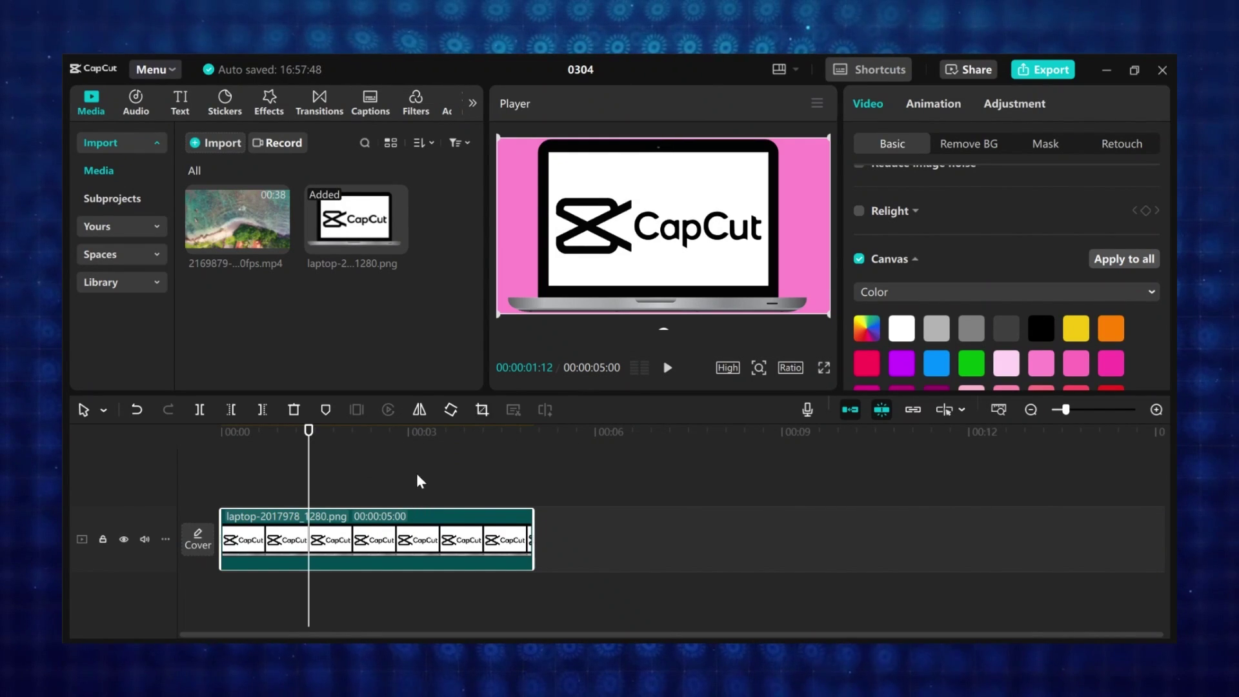
# Add a Pen mask tracing the laptop screen's four corners, then fine-tune the right-side corners.
pyautogui.click(1050, 141)
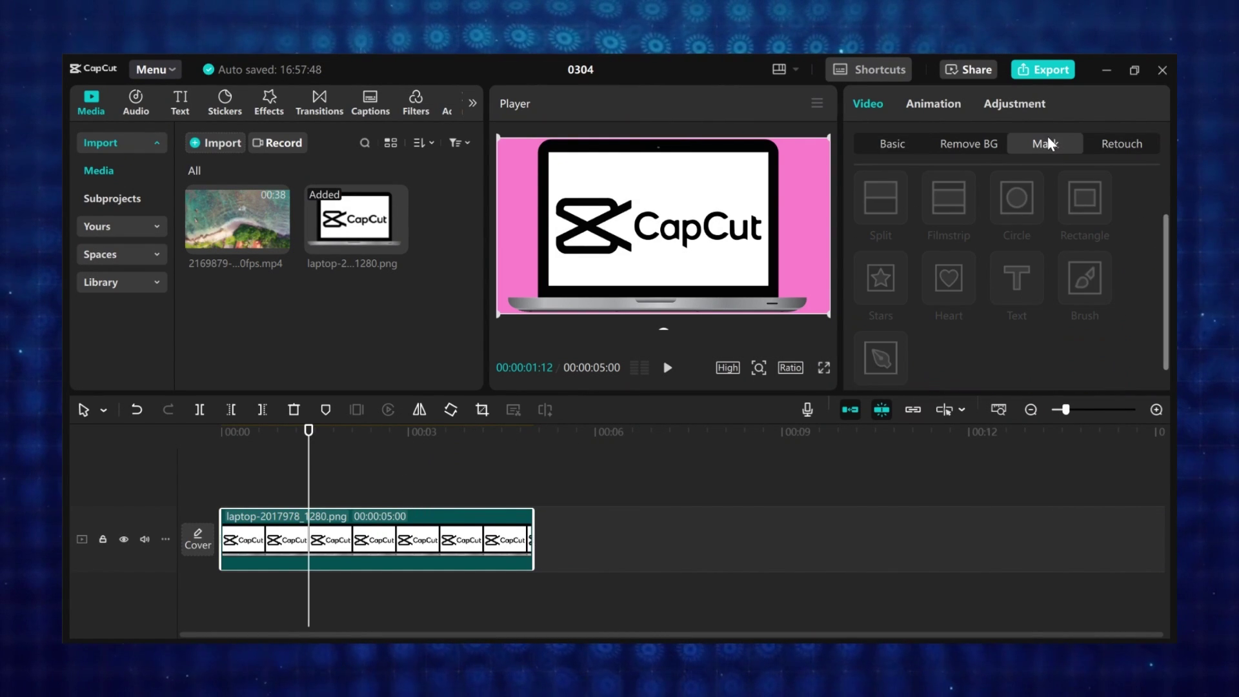
pyautogui.click(928, 219)
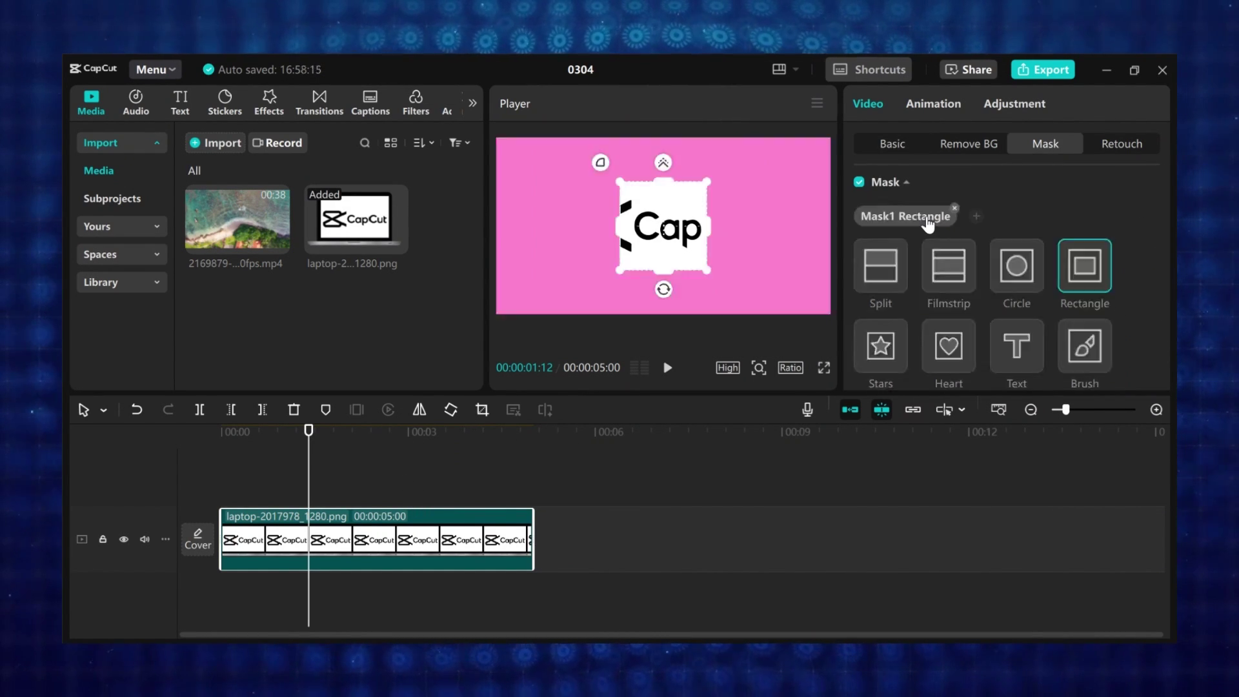
pyautogui.scroll(-3, 1030, 248)
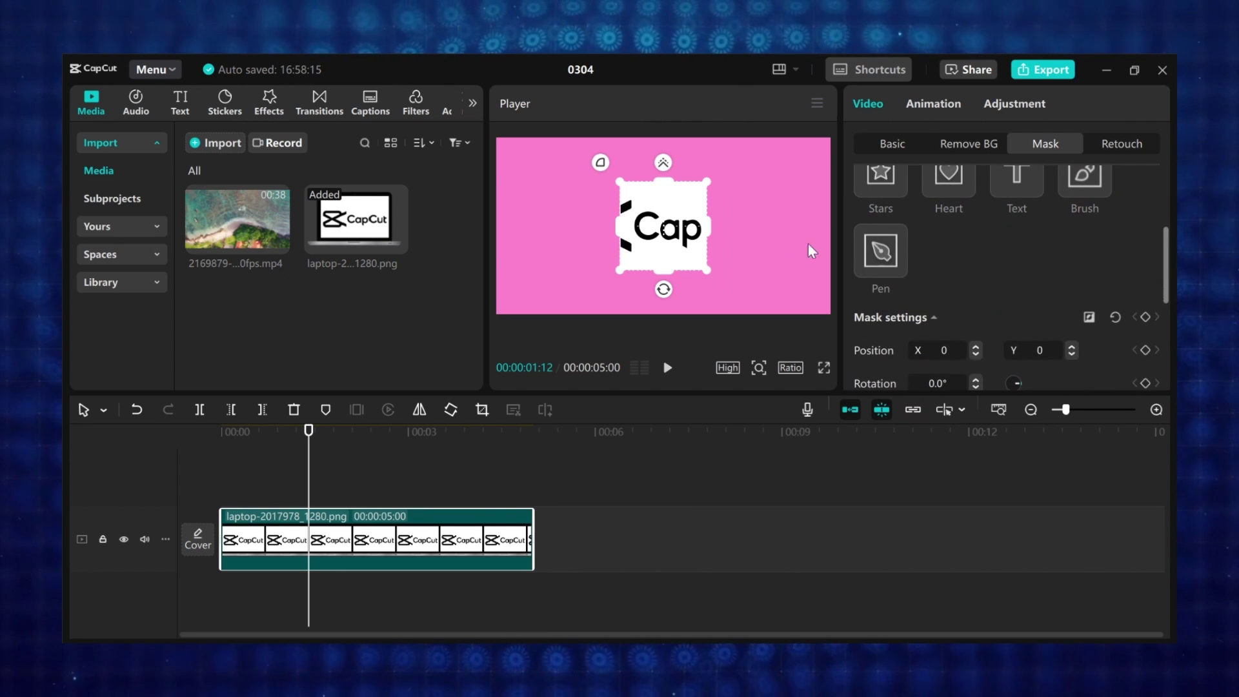
pyautogui.click(873, 256)
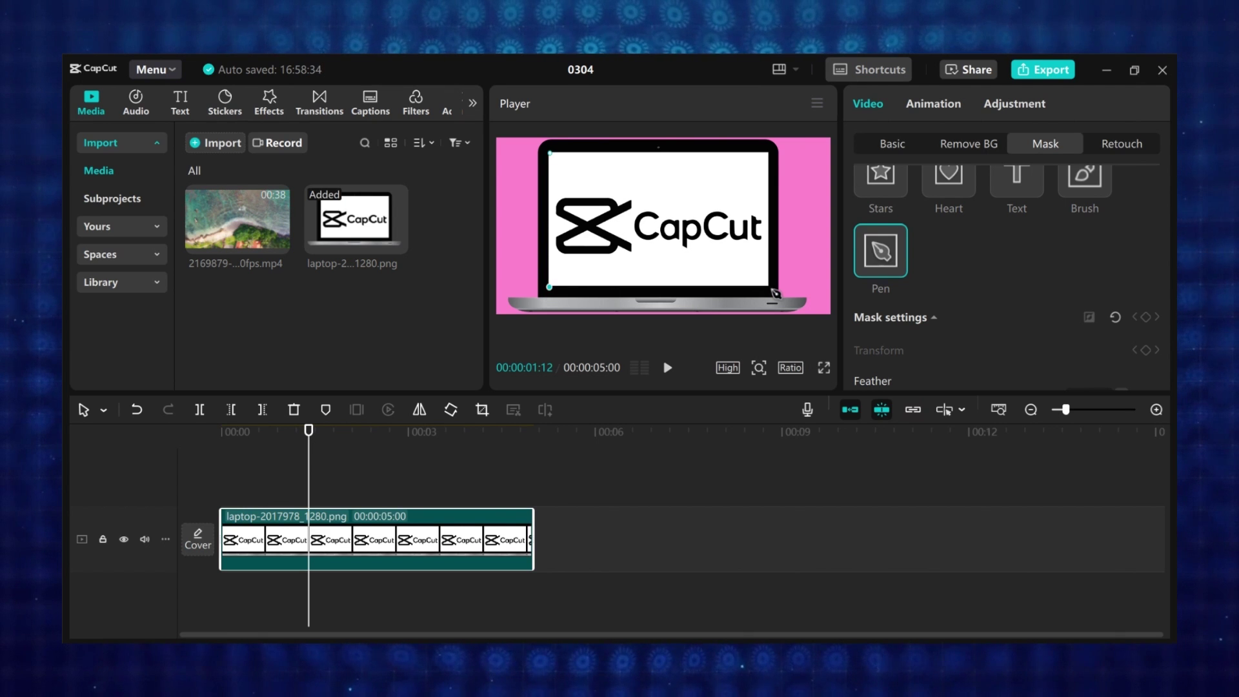
pyautogui.click(771, 289)
pyautogui.click(550, 154)
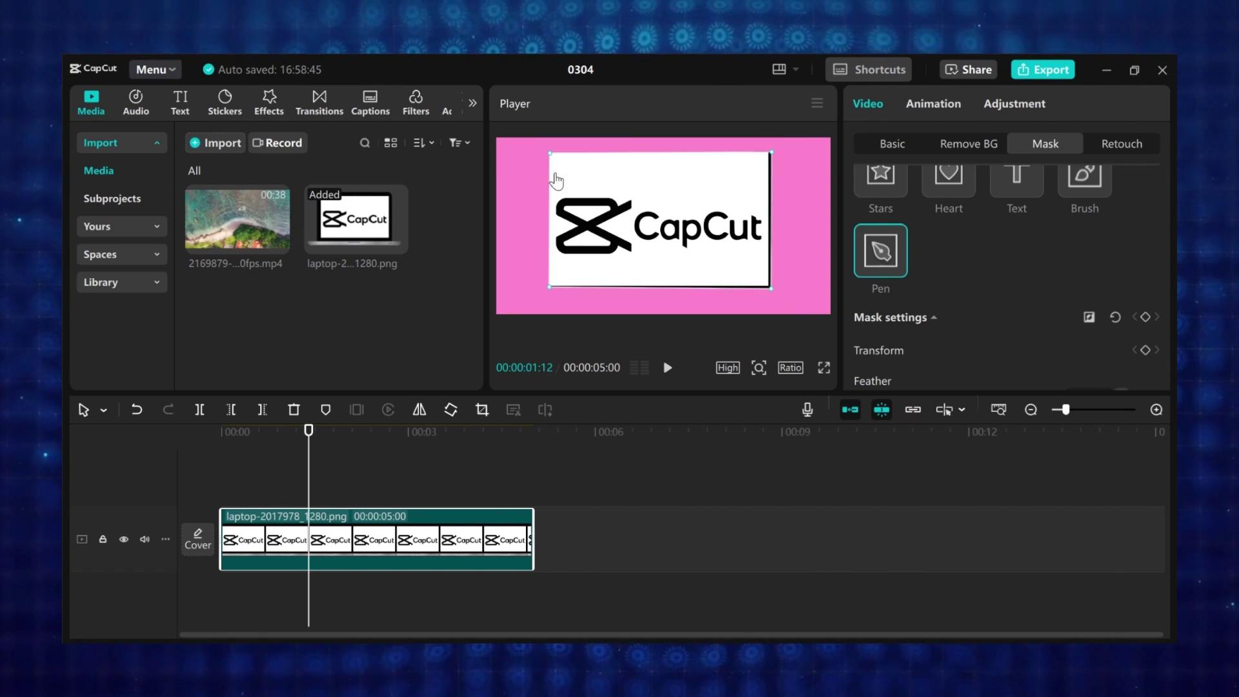
pyautogui.moveTo(768, 156); pyautogui.dragTo(767, 154)
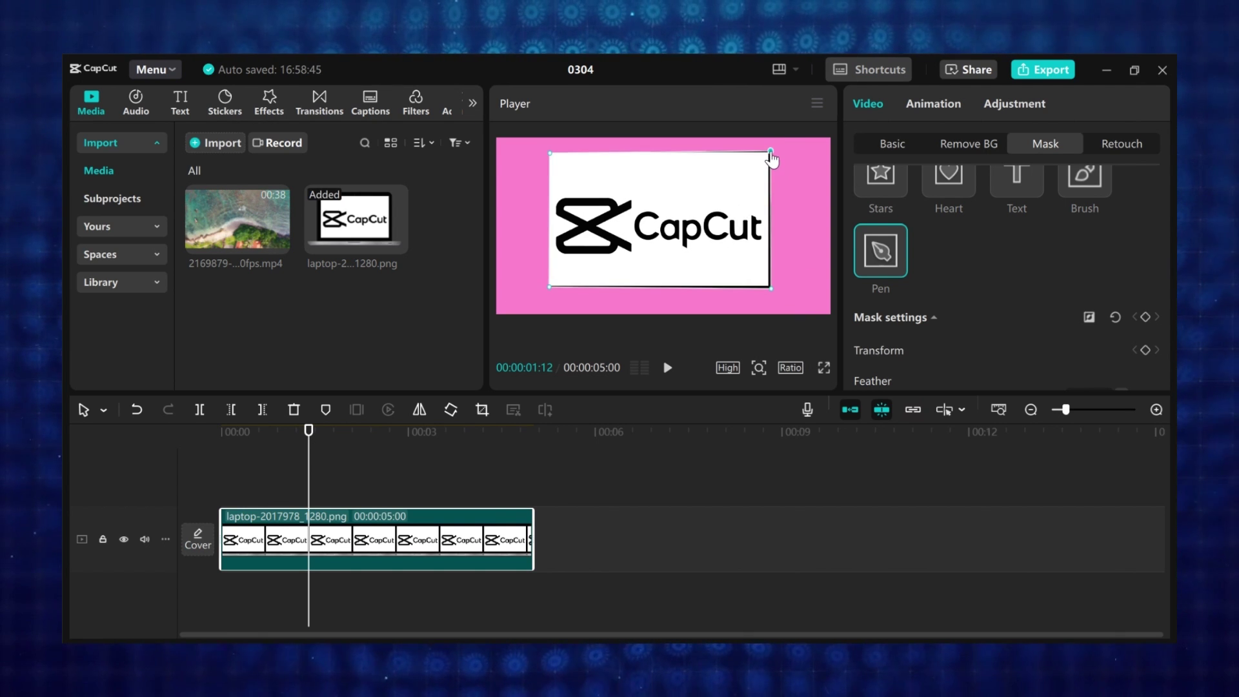
pyautogui.moveTo(770, 288); pyautogui.dragTo(772, 290)
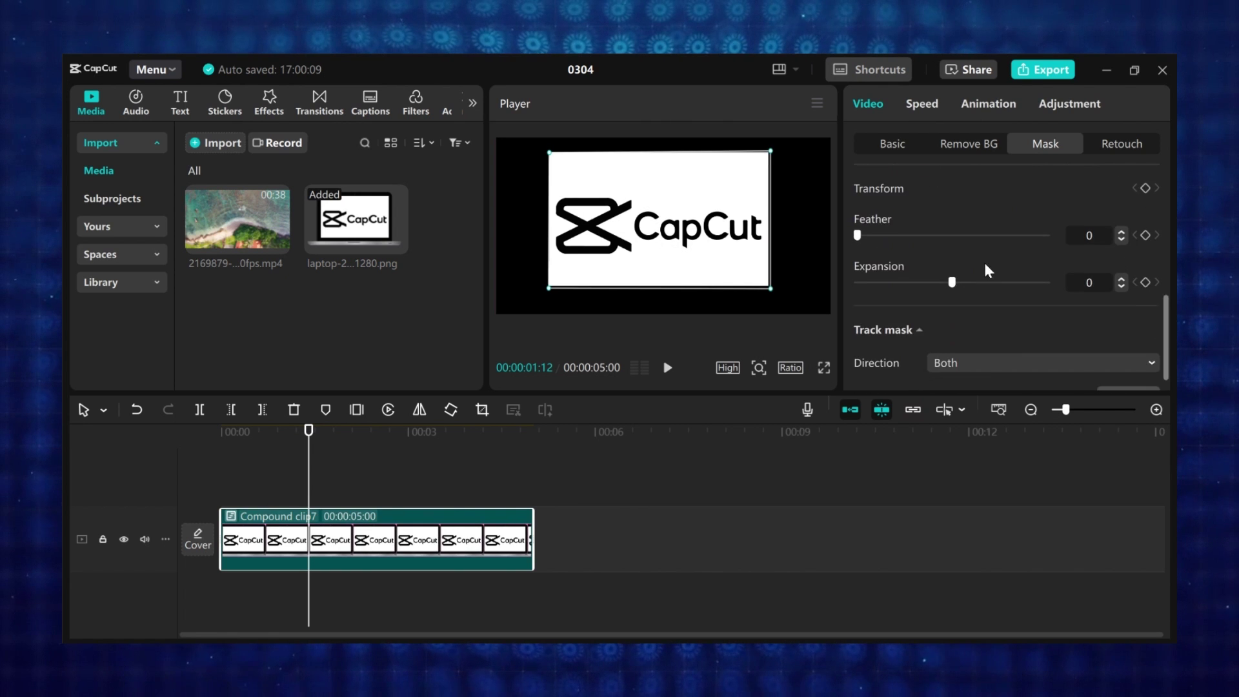
# Invert the laptop's pen mask and move the laptop compound clip onto an upper track.
pyautogui.scroll(2, 1033, 213)
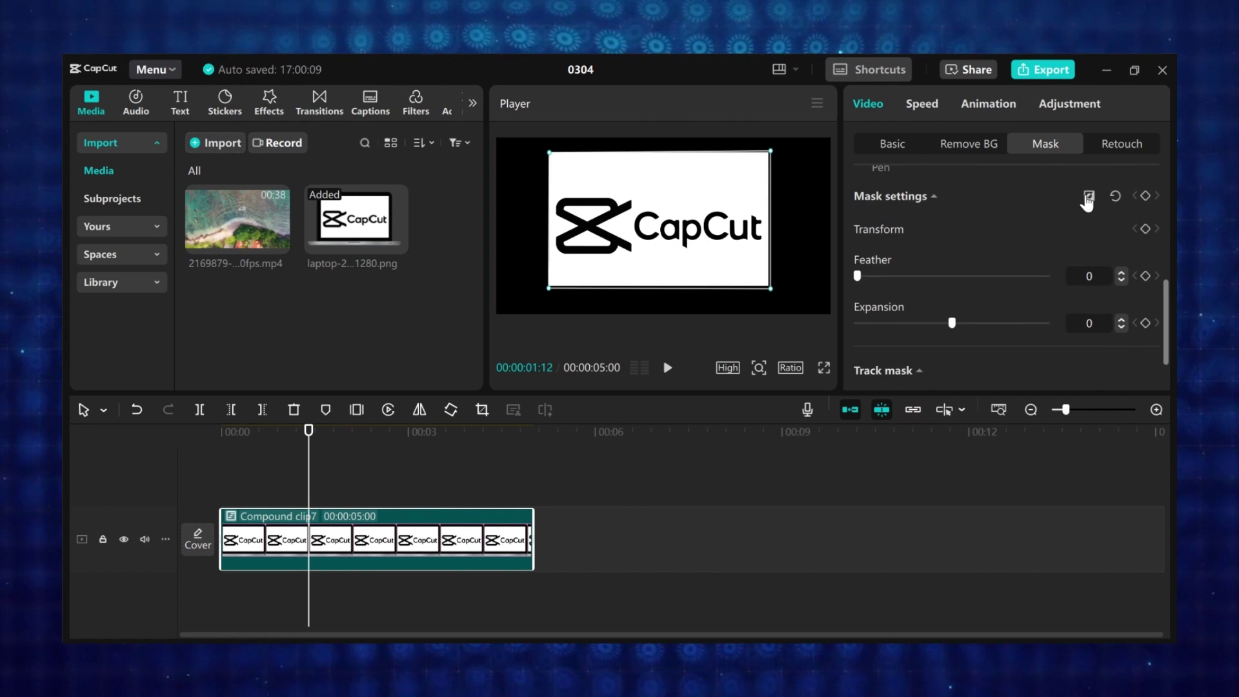
pyautogui.click(1089, 196)
pyautogui.press('Home')
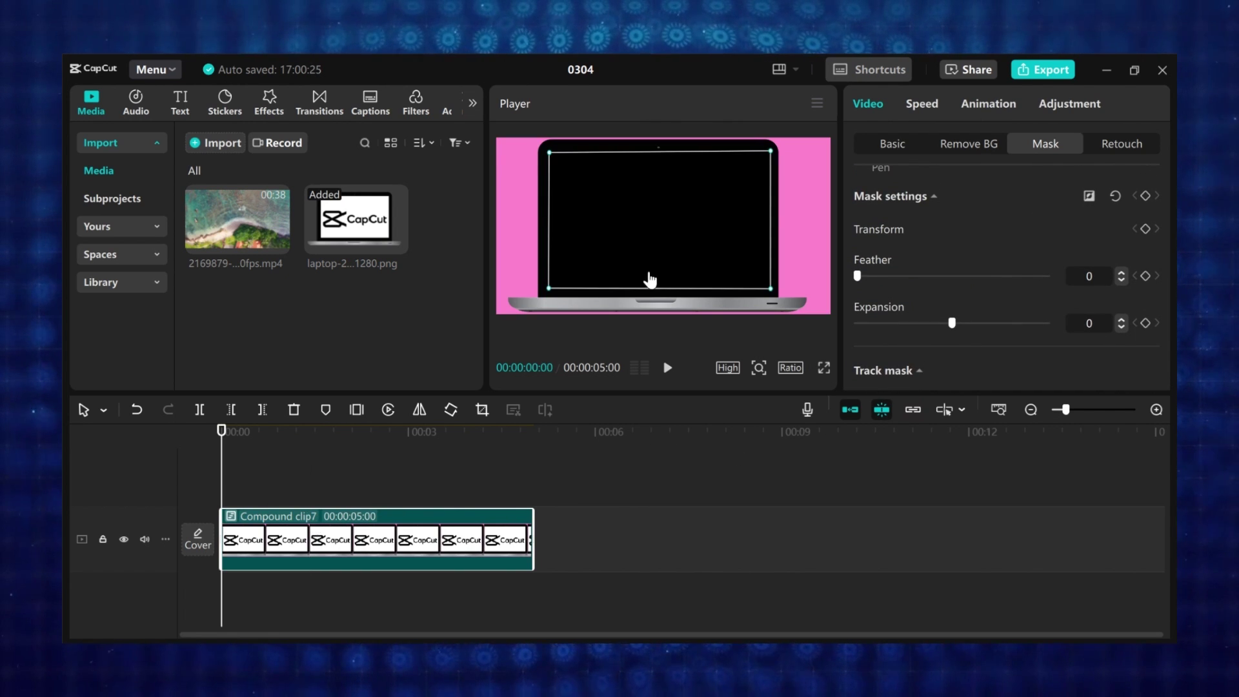
pyautogui.moveTo(357, 514); pyautogui.dragTo(339, 479)
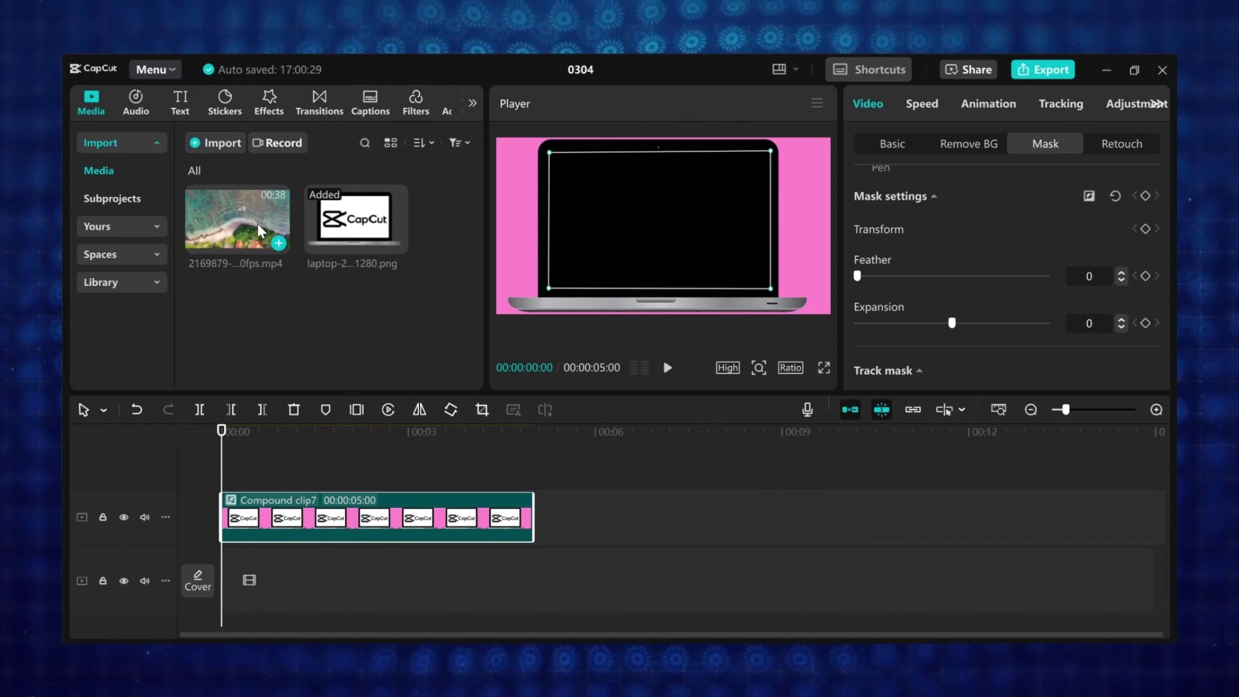
# Put the ocean video on the main track, scale it to fill the screen, and play.
pyautogui.moveTo(257, 223); pyautogui.dragTo(257, 575)
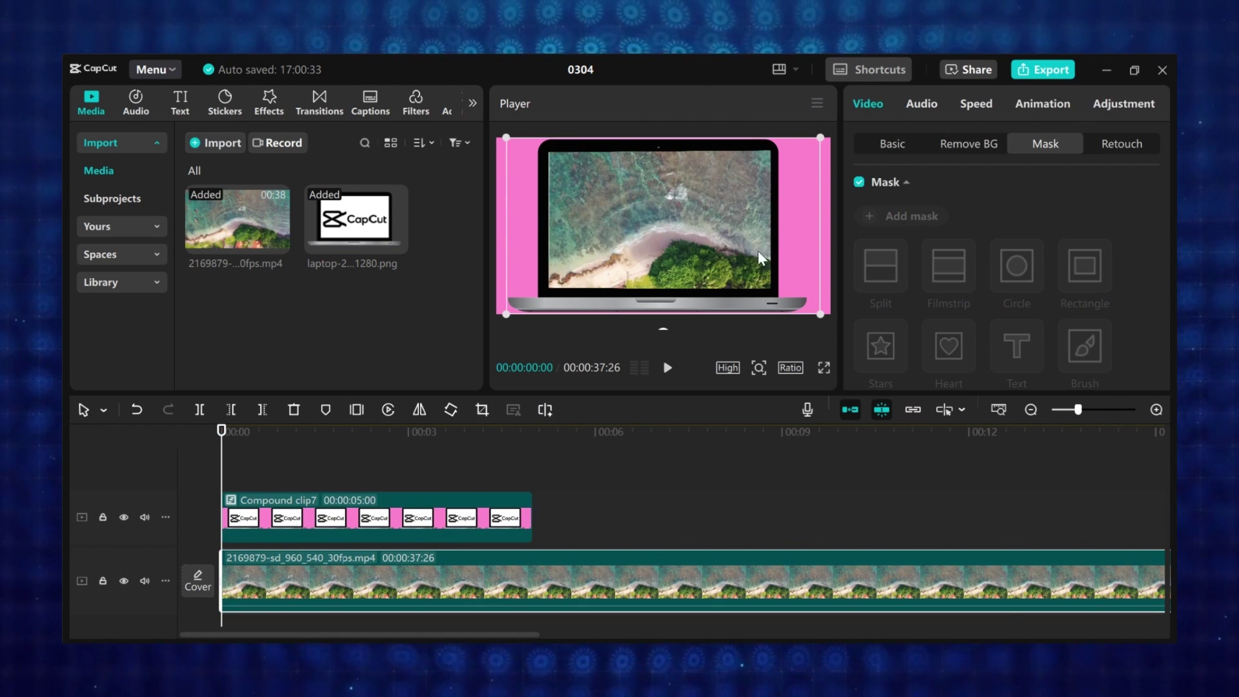
pyautogui.moveTo(506, 137); pyautogui.dragTo(543, 152)
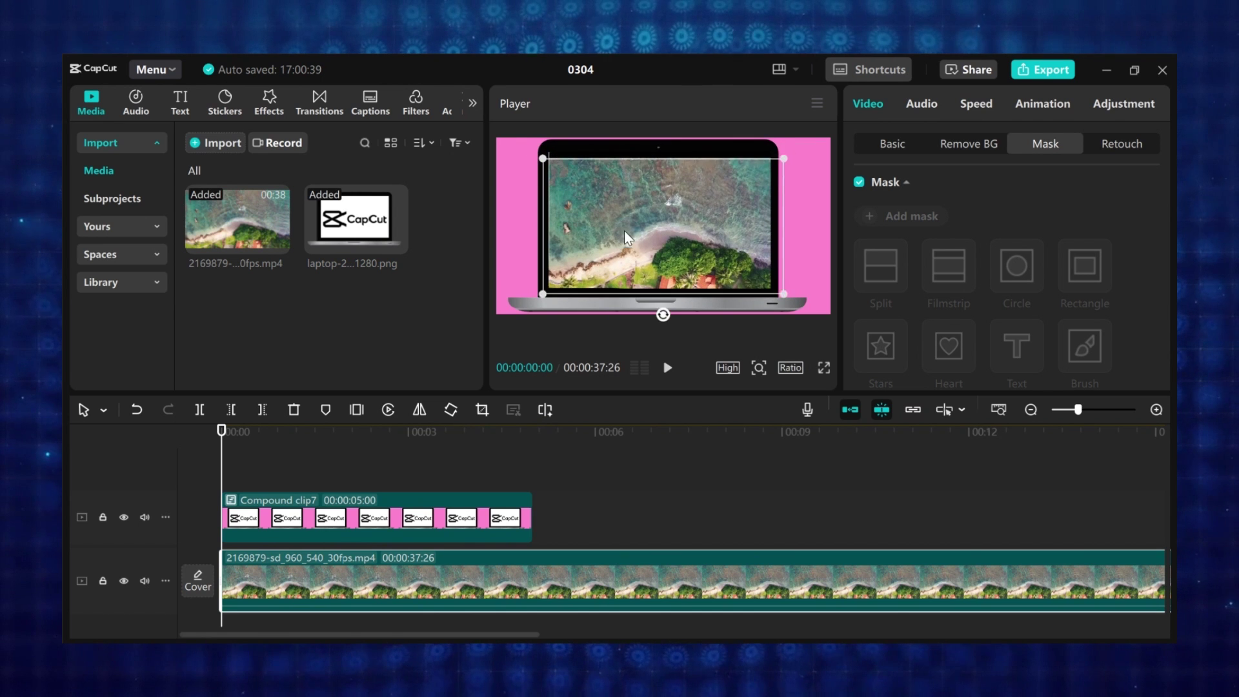
pyautogui.moveTo(782, 155); pyautogui.dragTo(809, 153)
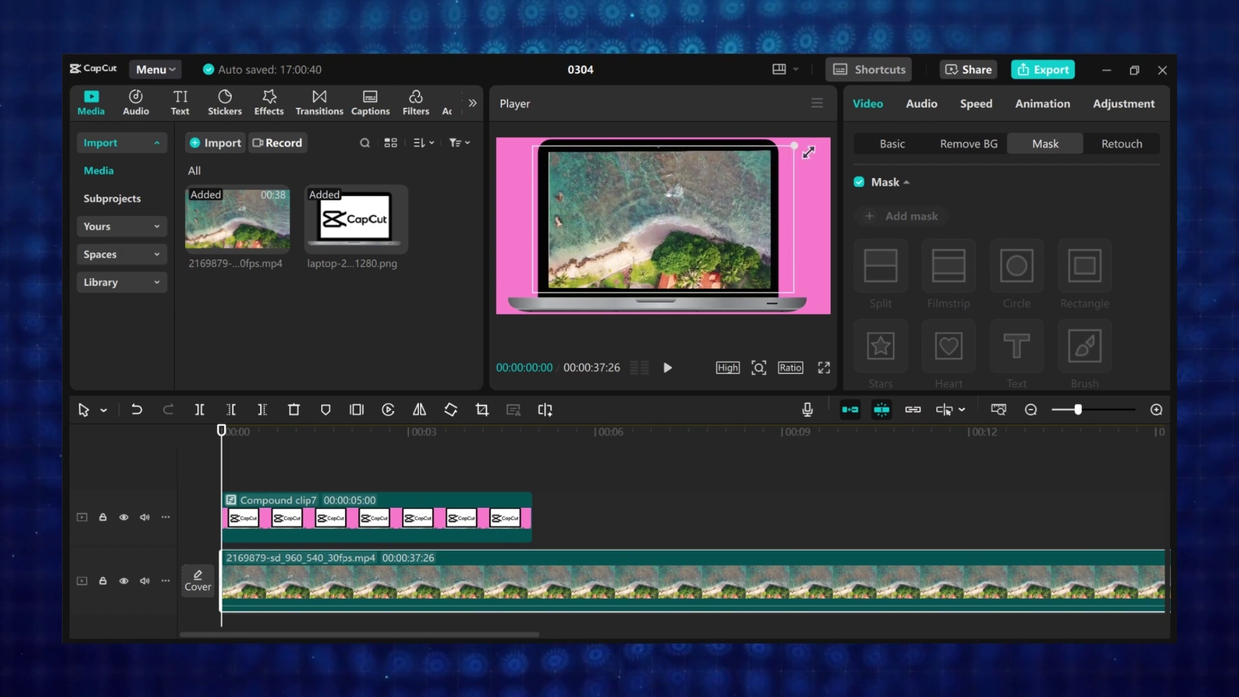
pyautogui.click(527, 518)
pyautogui.click(544, 519)
pyautogui.press('space')
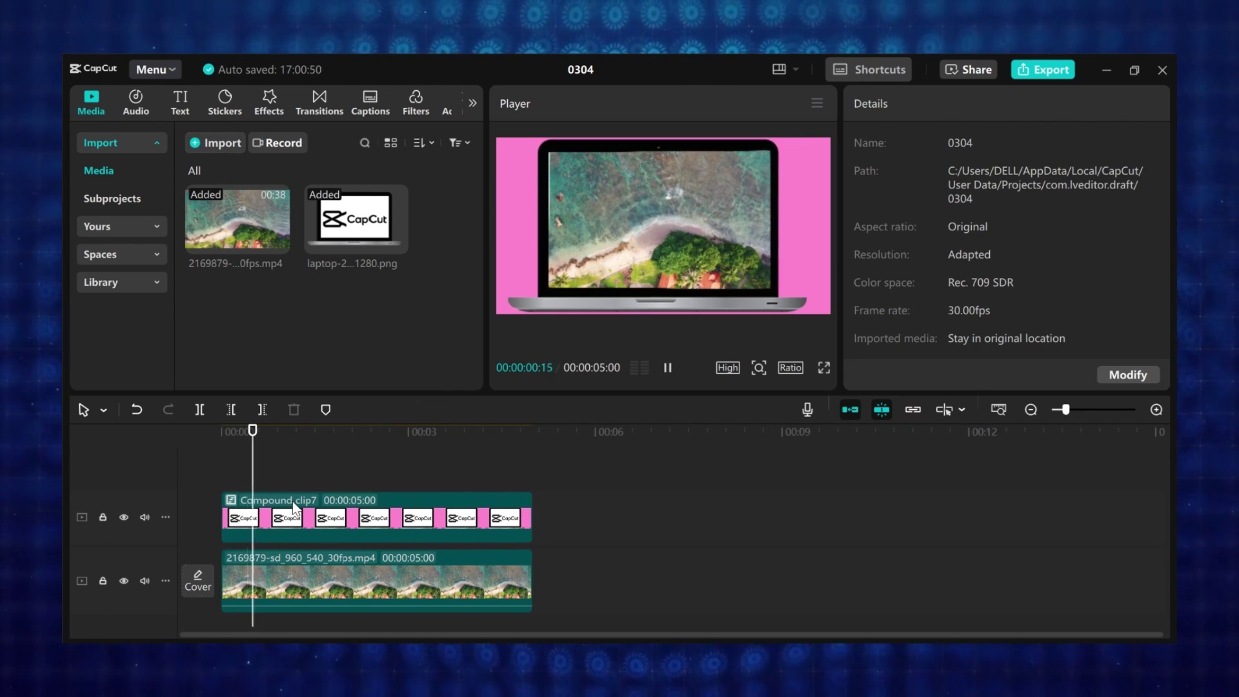